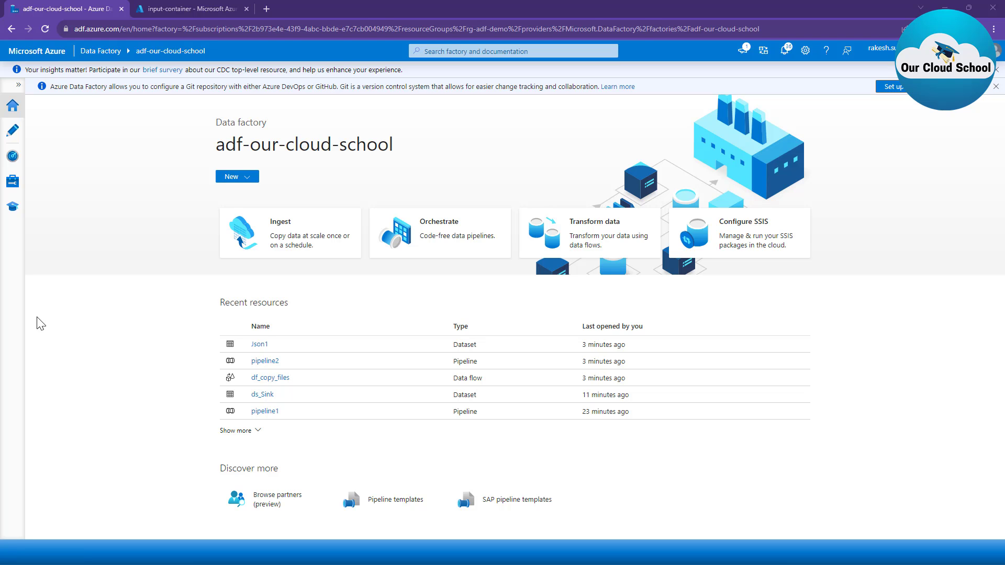
Step: Create a new blank pipeline in the factory's authoring workspace
left_click(13, 130)
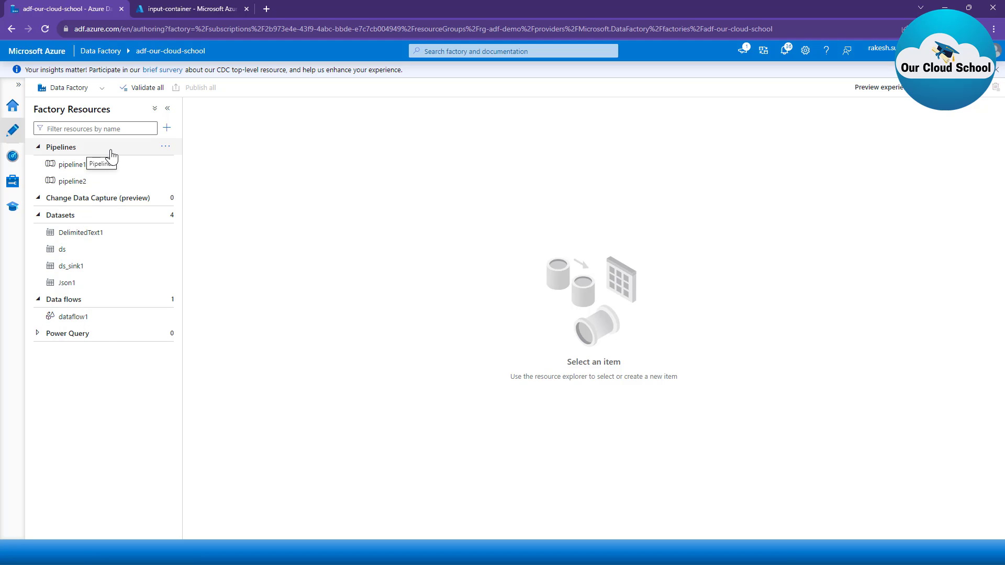
left_click(165, 148)
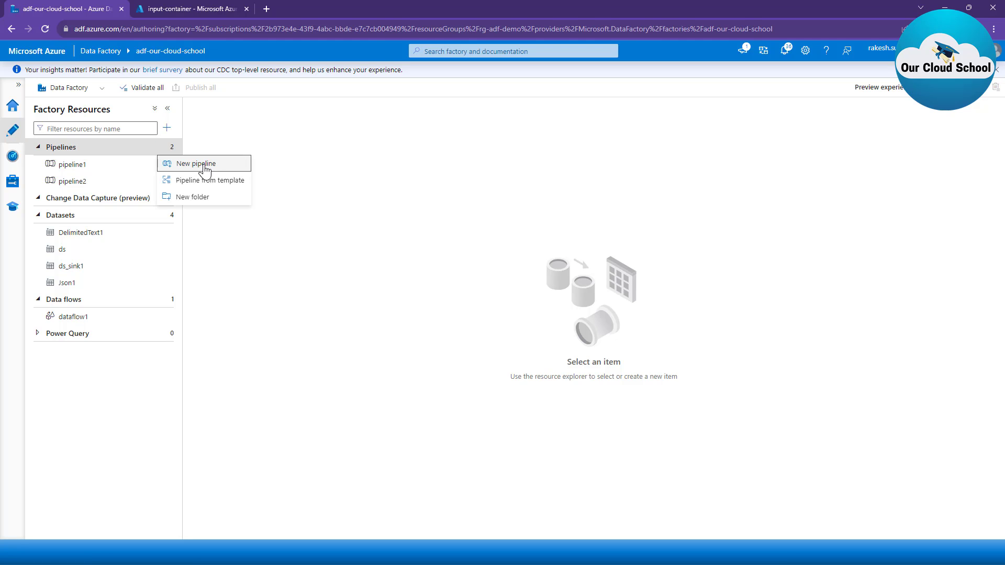
left_click(205, 165)
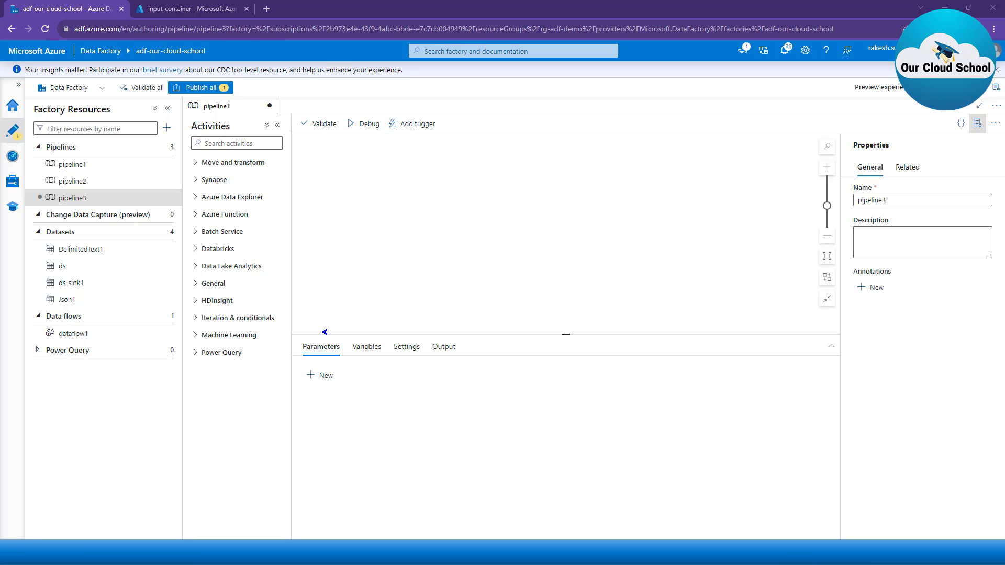
left_click_drag(325, 332, 366, 225)
left_click_drag(331, 360, 374, 448)
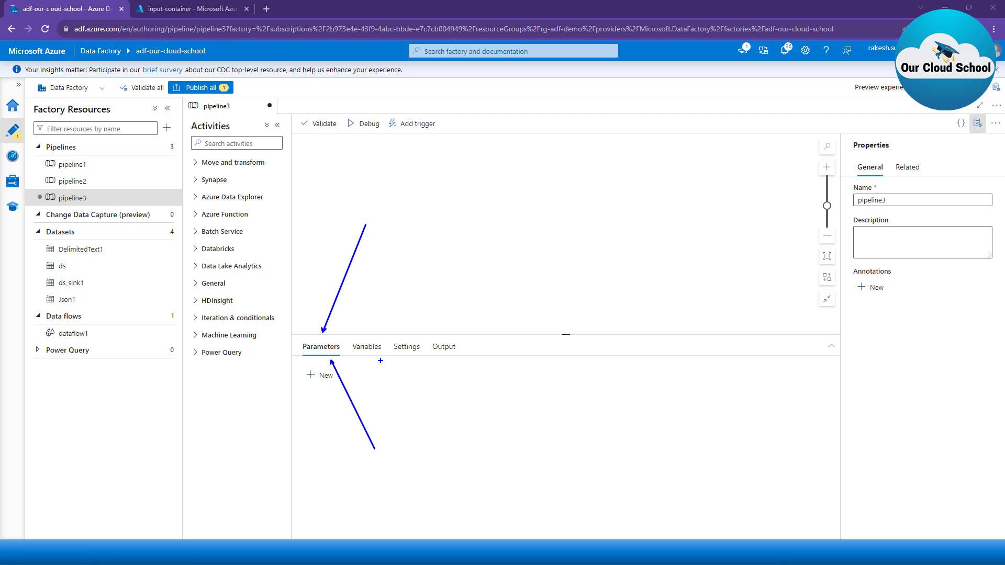
left_click_drag(381, 361, 447, 450)
key("Escape")
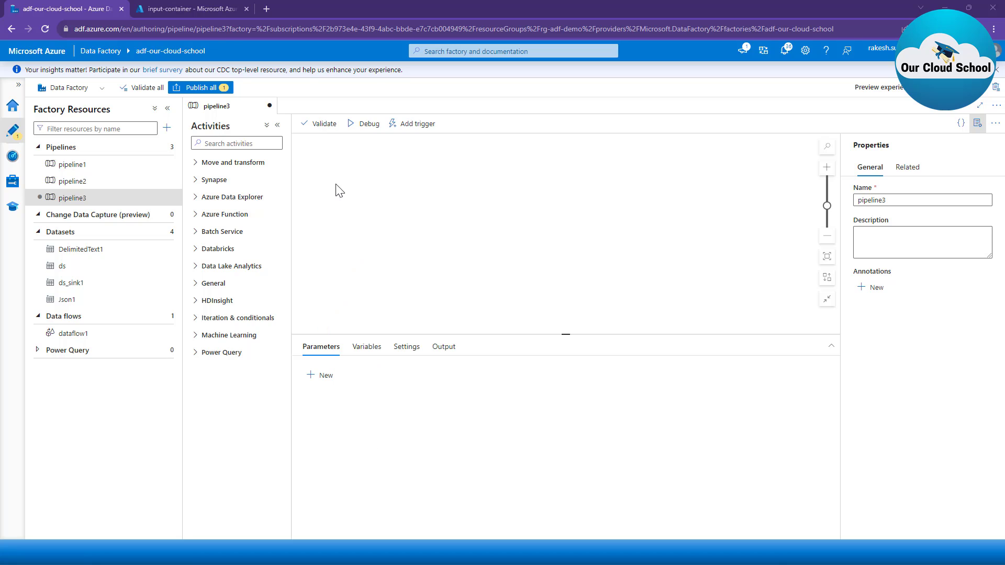
Step: Add a pipeline variable named FileName, keeping its type as String
left_click(370, 351)
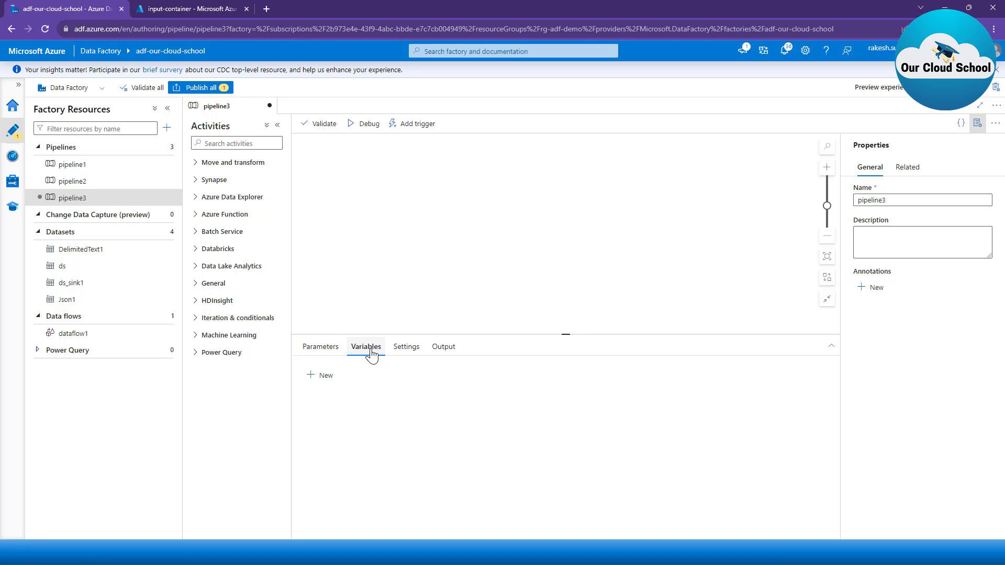
left_click(325, 376)
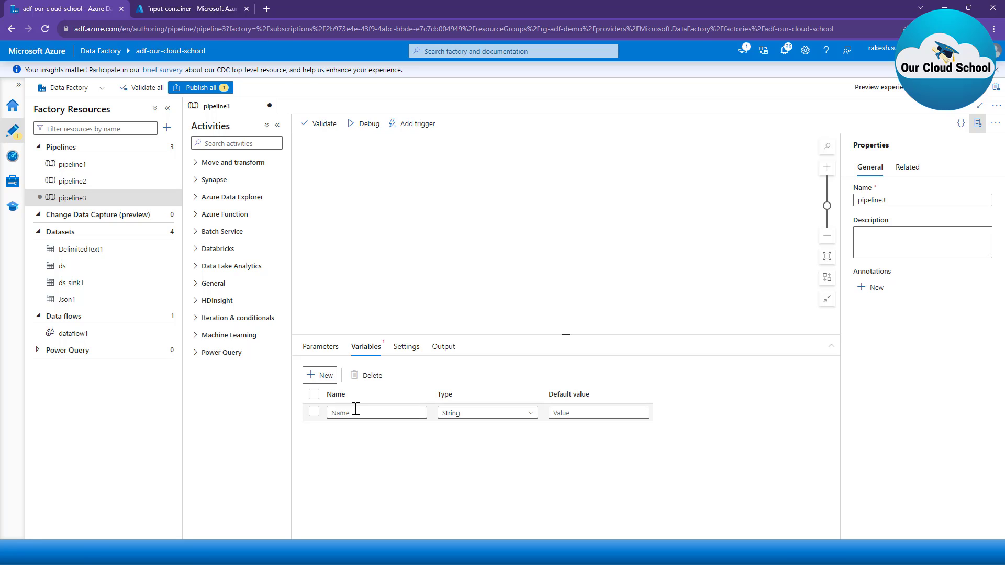
left_click(356, 411)
type("FileName")
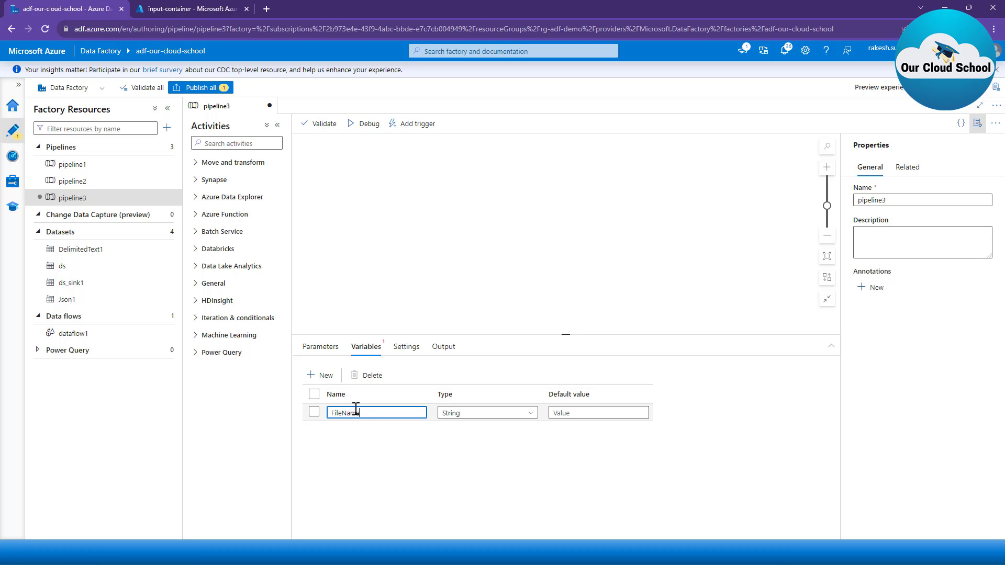
left_click(467, 413)
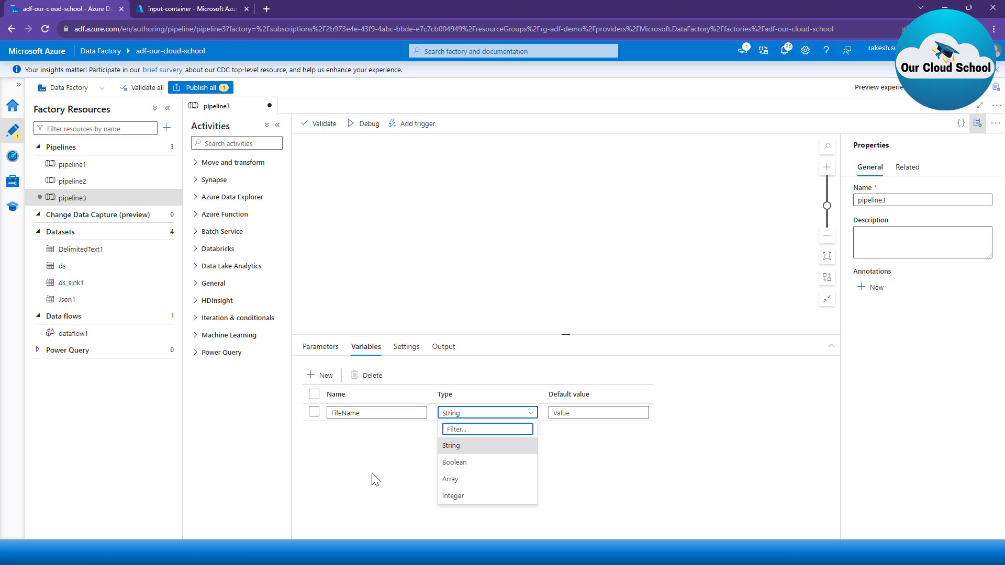
left_click(284, 415)
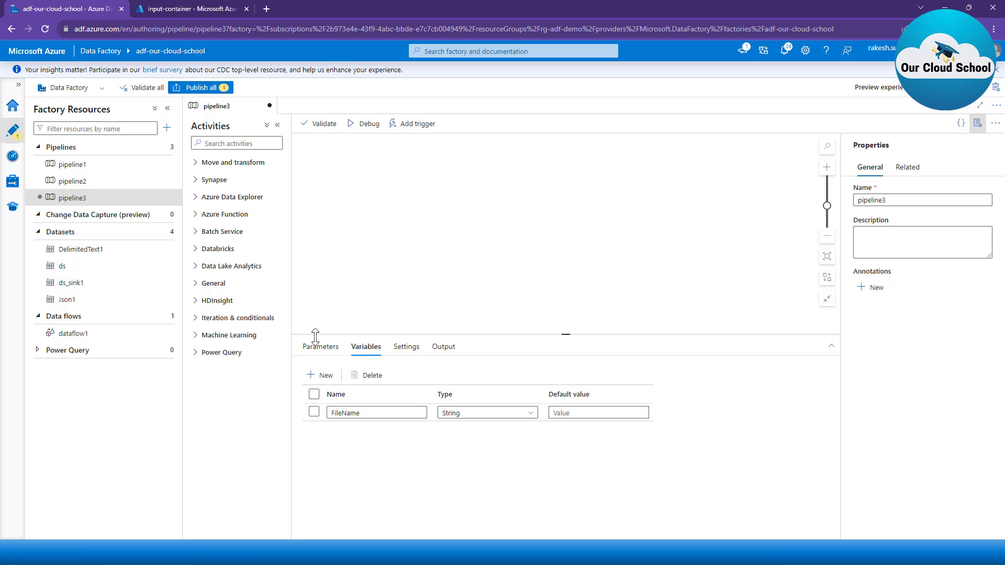
Step: Add a pipeline parameter named FileName
left_click(320, 346)
left_click(320, 376)
left_click(396, 418)
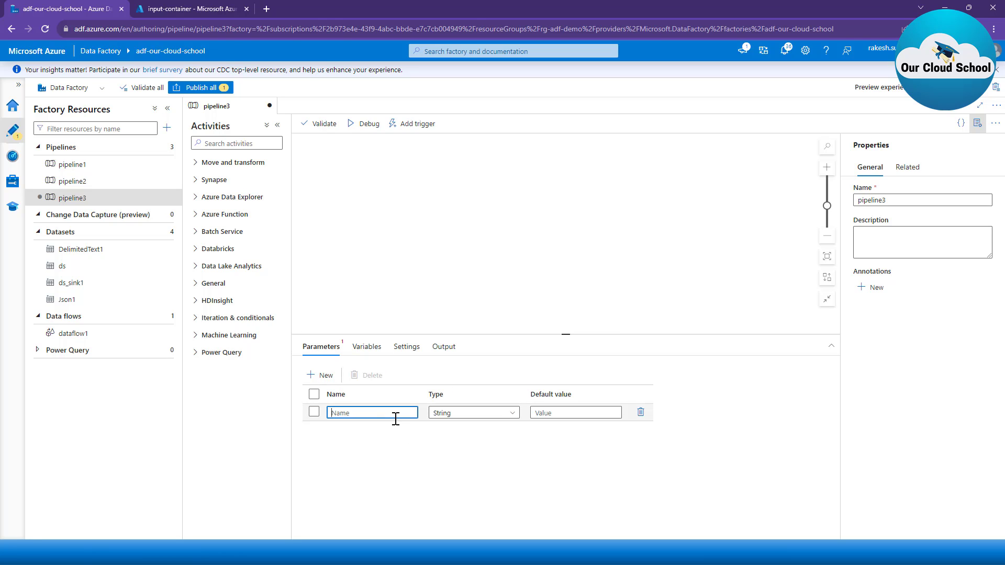
type("FileNmae")
type("am")
key("Delete")
key("Delete")
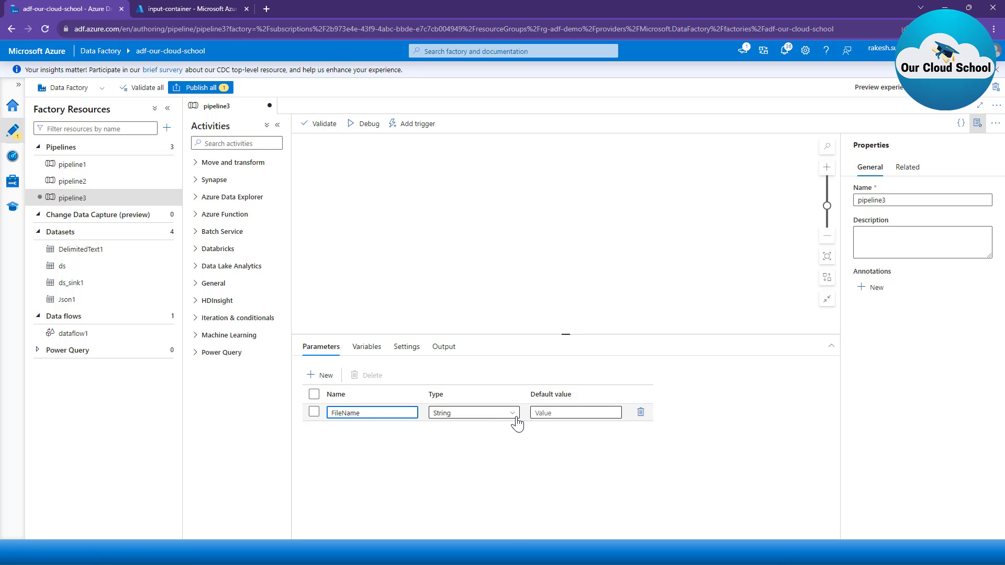
Step: Examine the data types offered for the FileName pipeline parameter, enlarging the configuration area to show the whole list
left_click(498, 416)
scroll(498, 517, "down", 1)
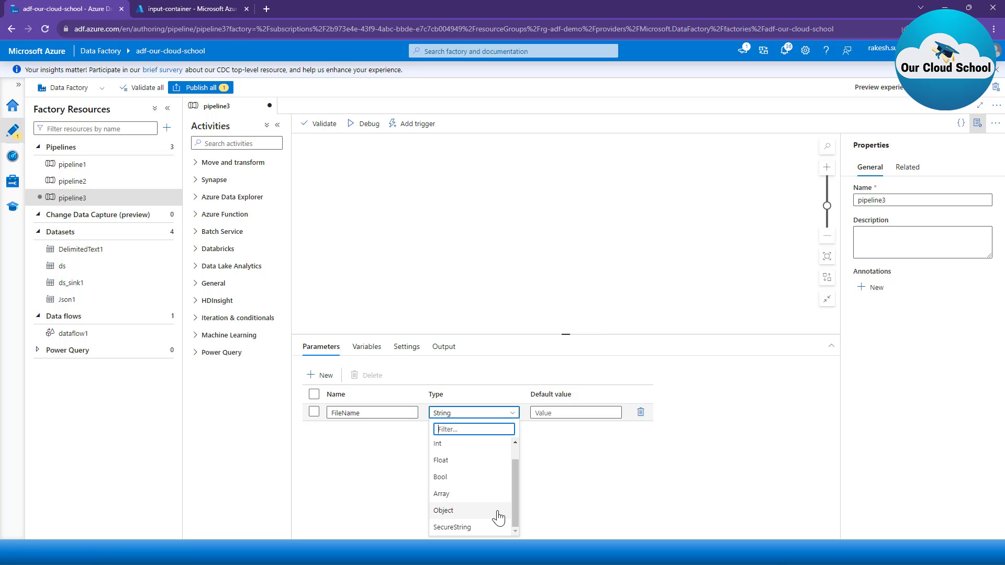
scroll(478, 503, "up", 1)
scroll(476, 505, "down", 1)
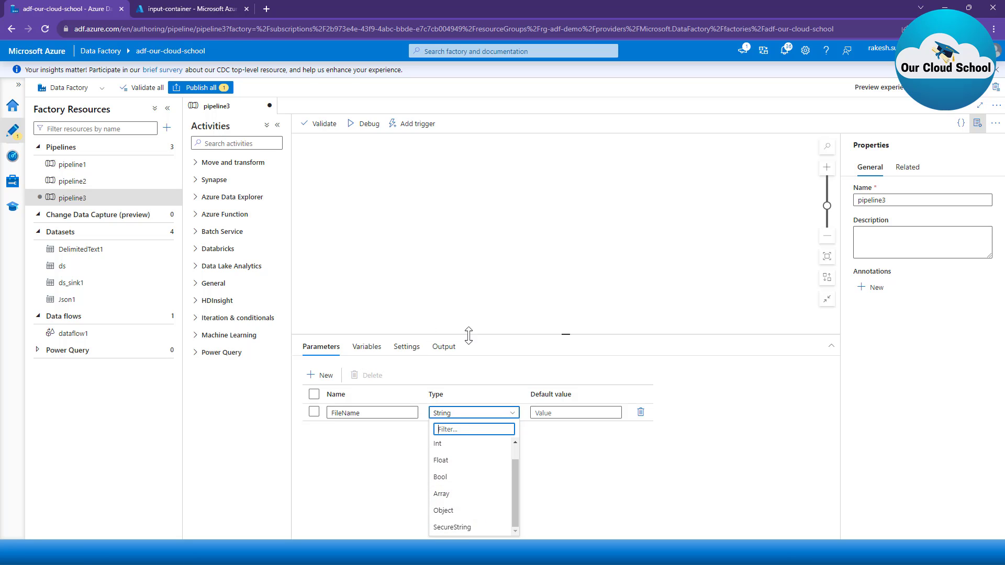
left_click_drag(470, 335, 484, 262)
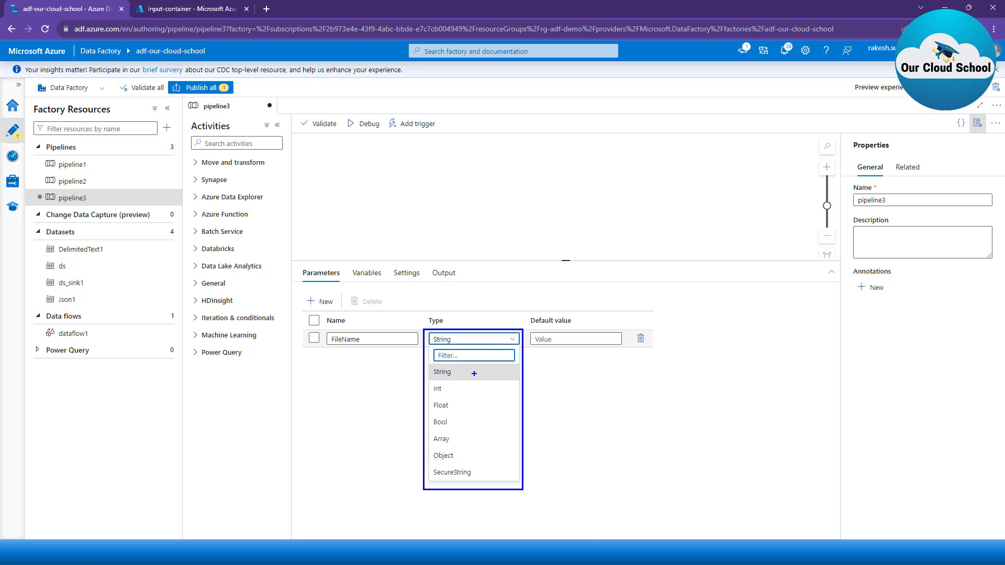
left_click_drag(474, 373, 506, 364)
key("Escape")
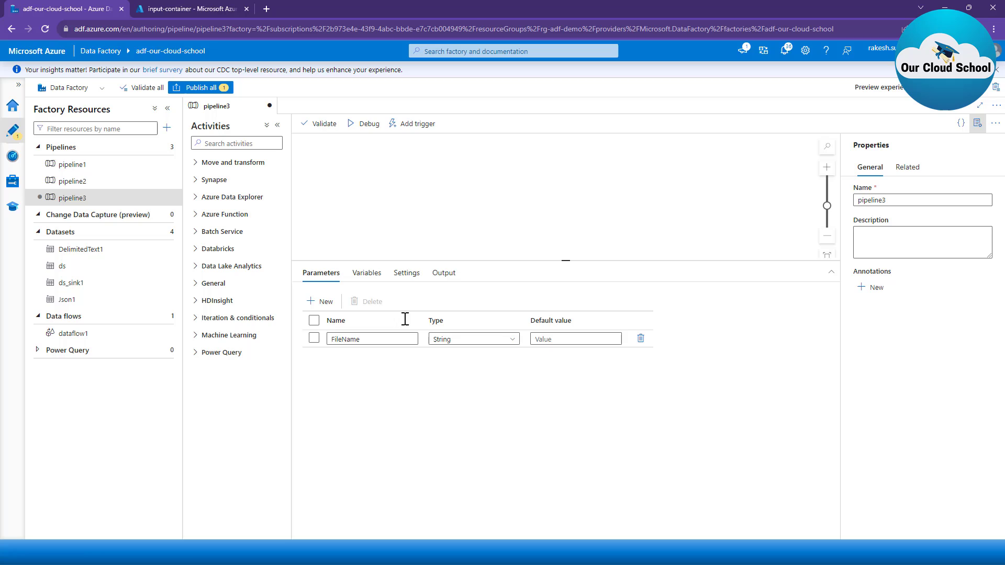
Step: Examine the data types offered for the FileName pipeline variable and its default value field
left_click(373, 278)
left_click(483, 339)
key("ctrl+2")
mouse_move(429, 315)
left_mouse_down()
mouse_move(523, 434)
mouse_move(545, 444)
left_mouse_up()
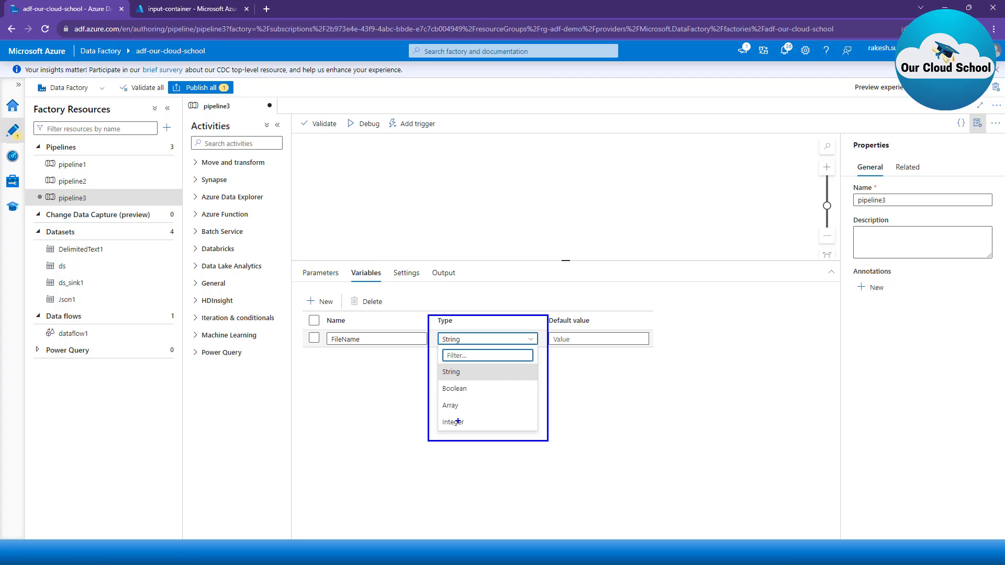
key("Escape")
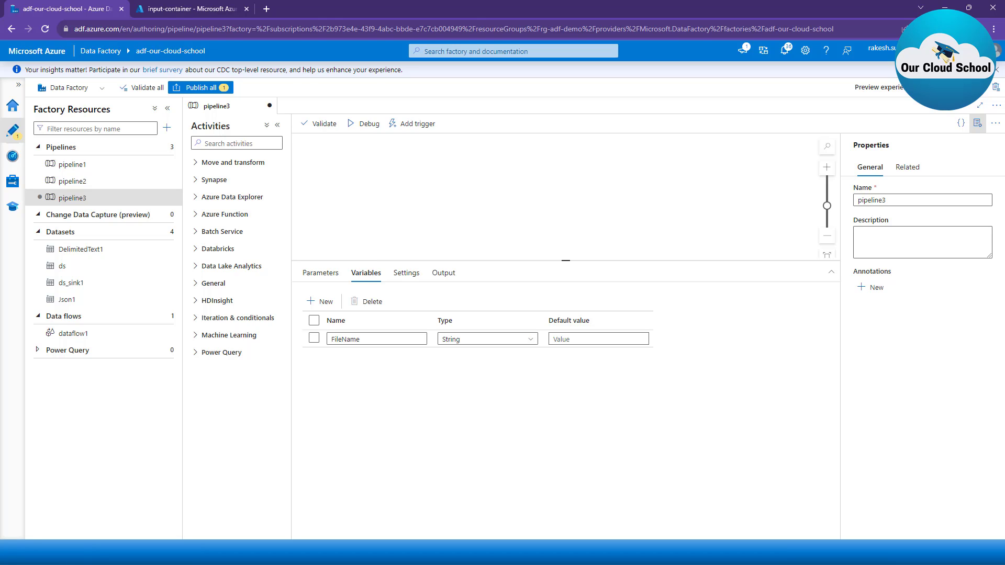
left_click(587, 339)
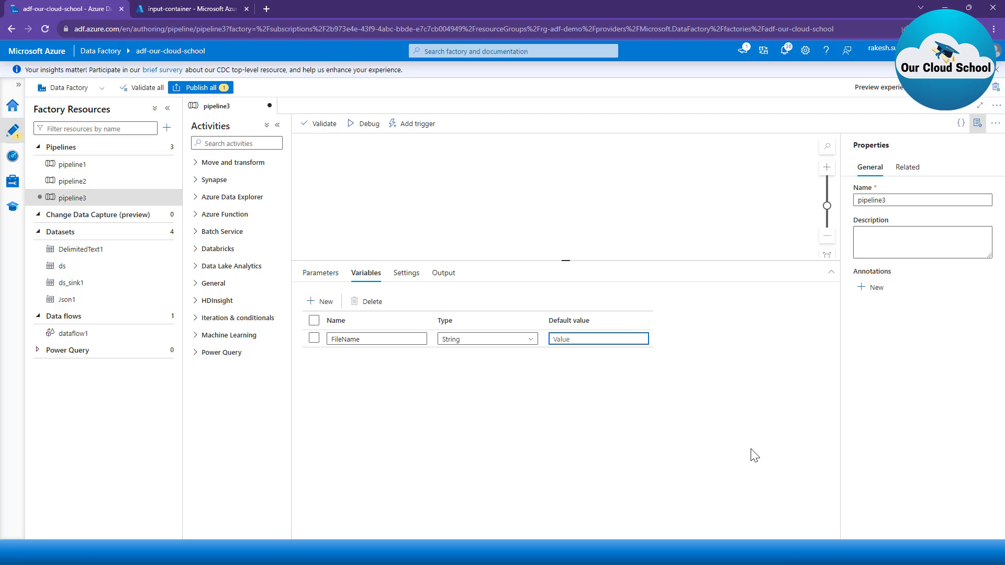
Step: Add a Copy data activity to the pipeline canvas
left_click(215, 163)
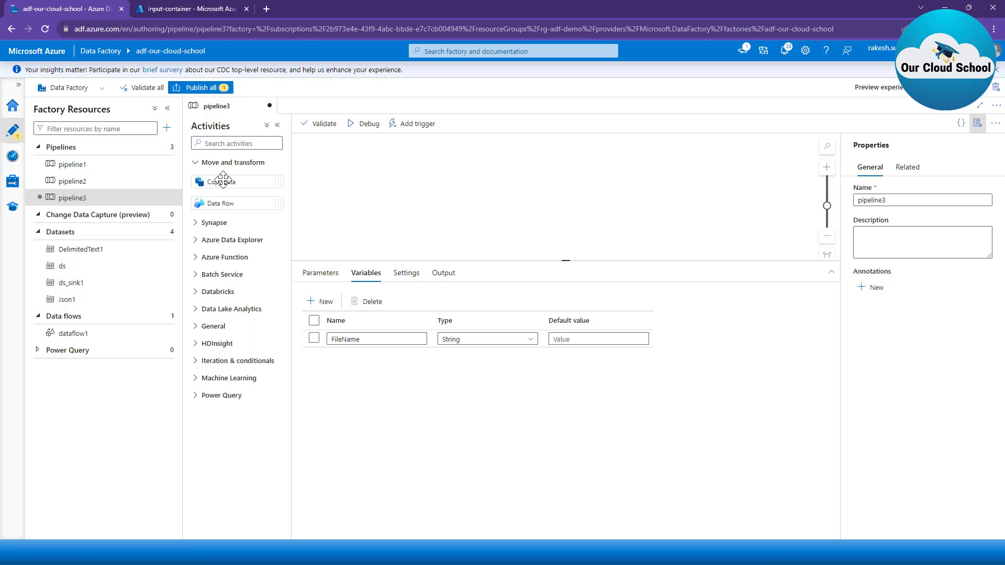
left_click_drag(212, 182, 505, 201)
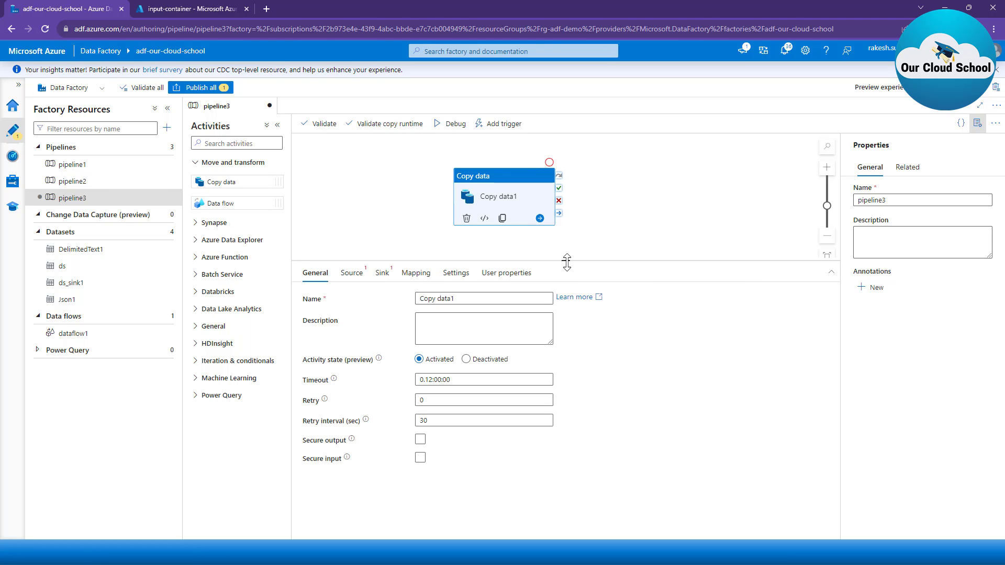
left_click_drag(567, 261, 565, 293)
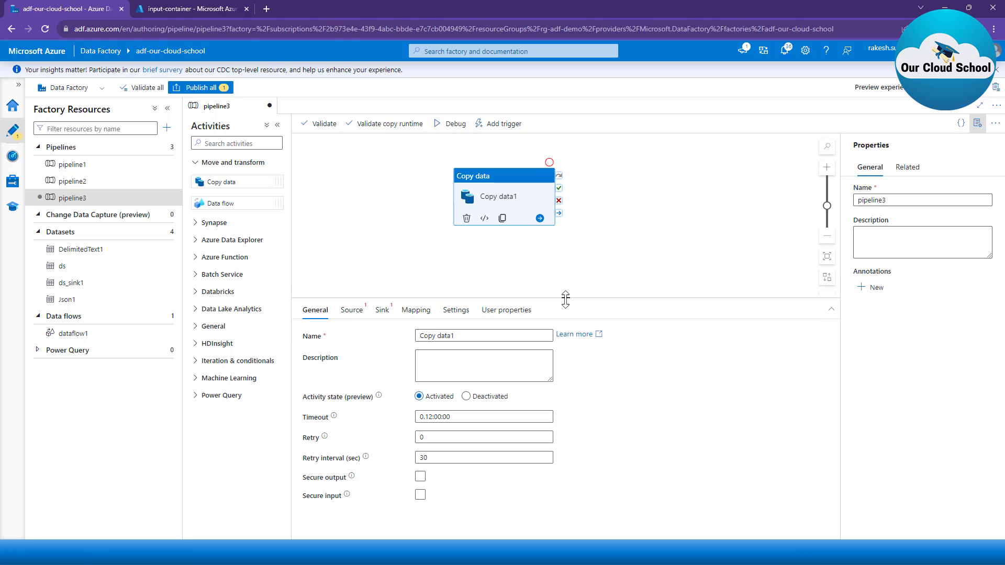
Step: Start a new source dataset for the Copy data activity using Azure Blob Storage and the DelimitedText format
left_click(351, 310)
left_click(579, 338)
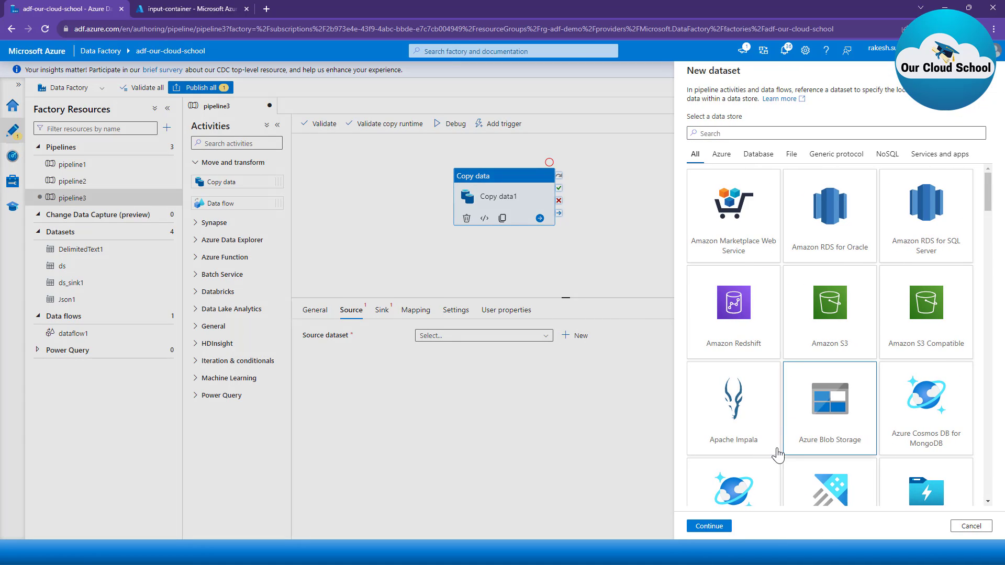
left_click(721, 527)
left_click(909, 151)
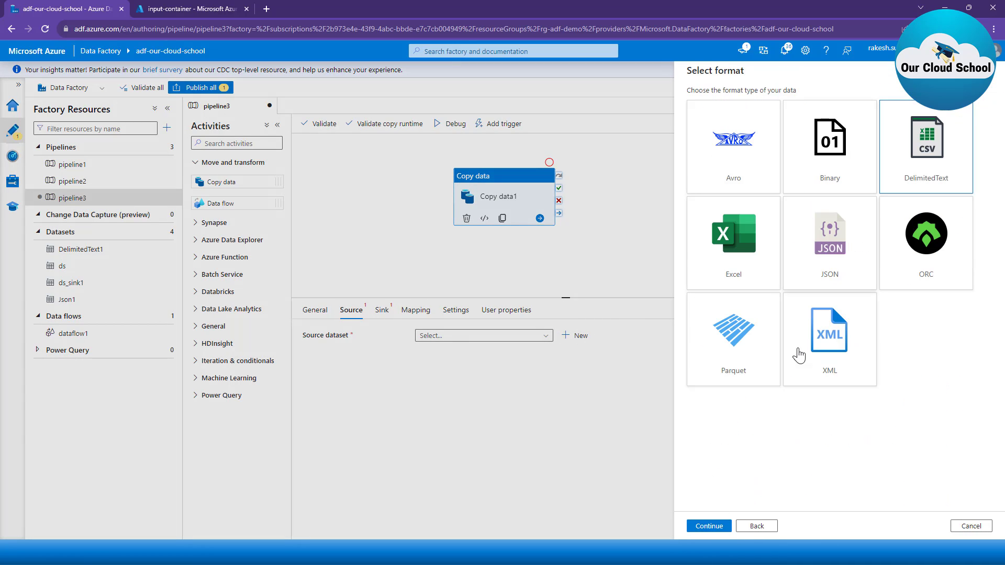
left_click(708, 527)
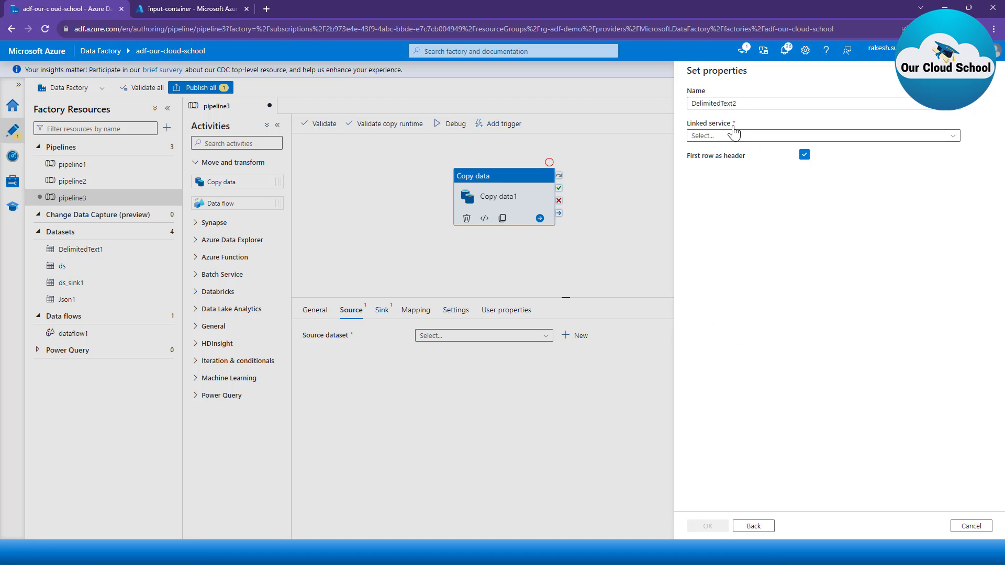
Step: Name the source dataset ds_sink, link it to ls_blob_source with input-container as its file path, and create it
double_click(748, 103)
type("ds_sink")
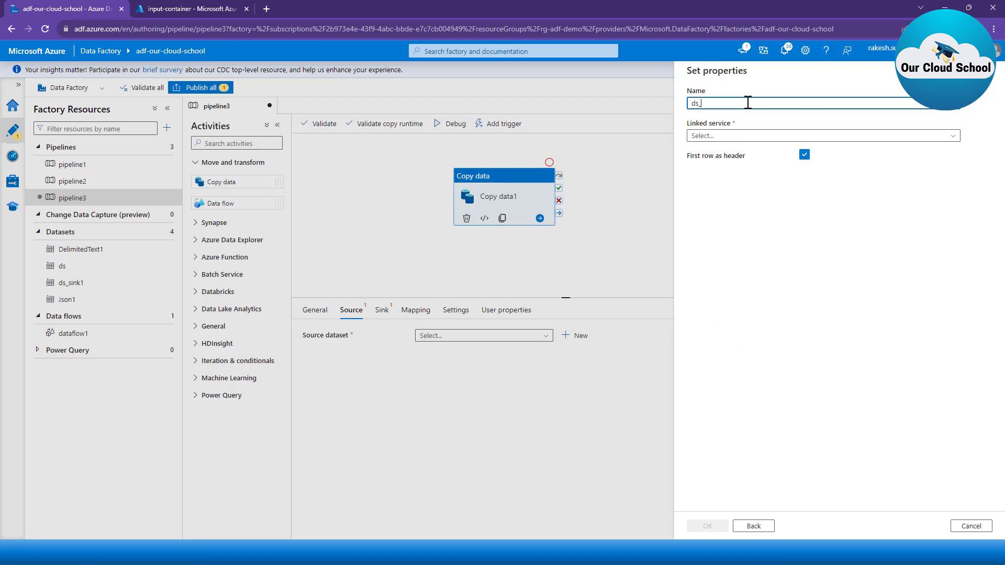
left_click(747, 137)
left_click(747, 181)
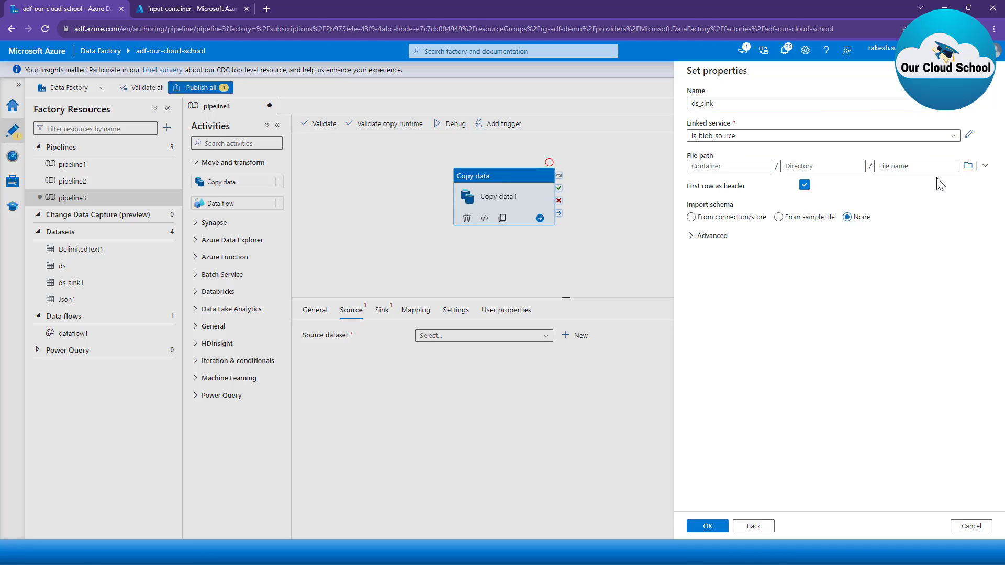
left_click(967, 166)
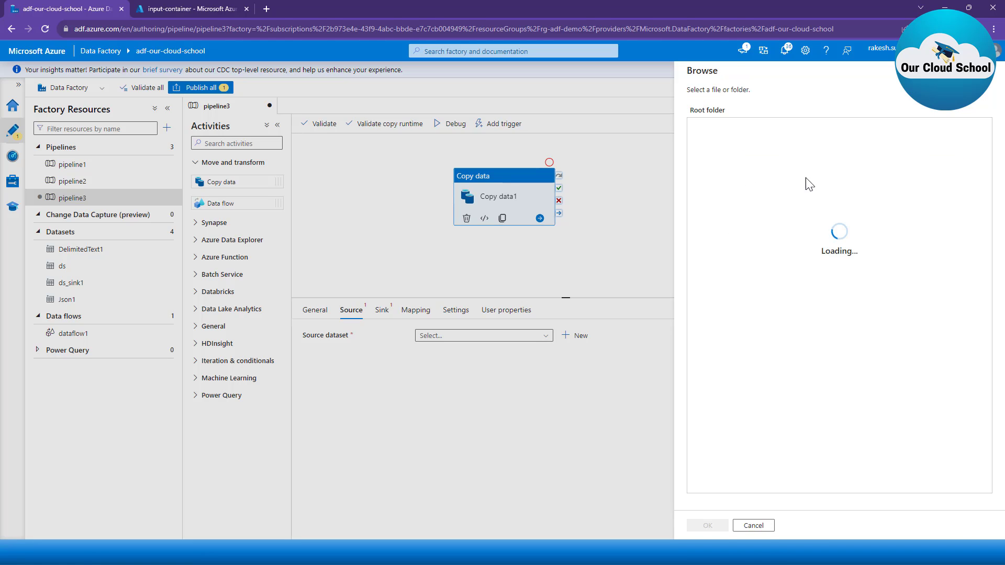
left_click(712, 126)
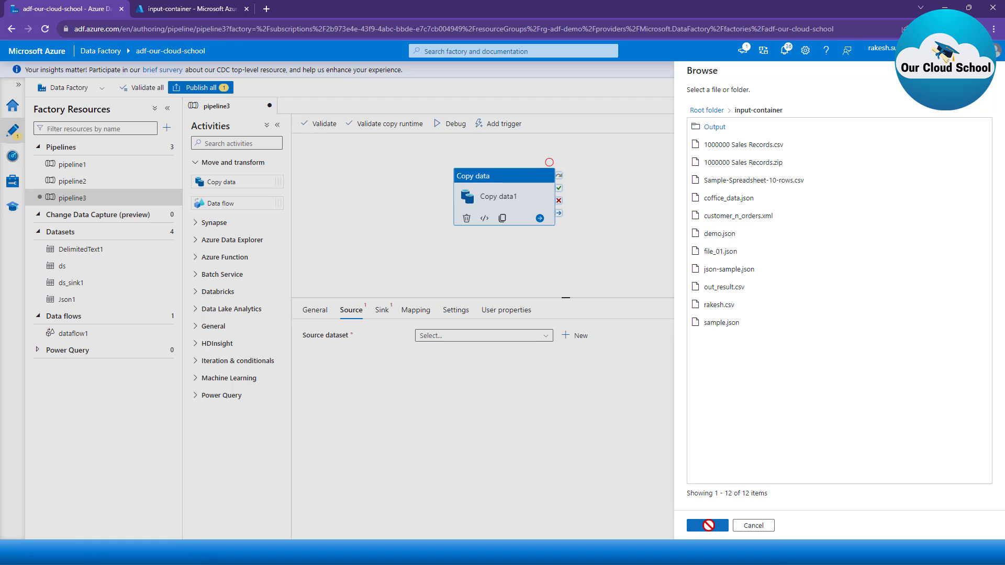
left_click(707, 526)
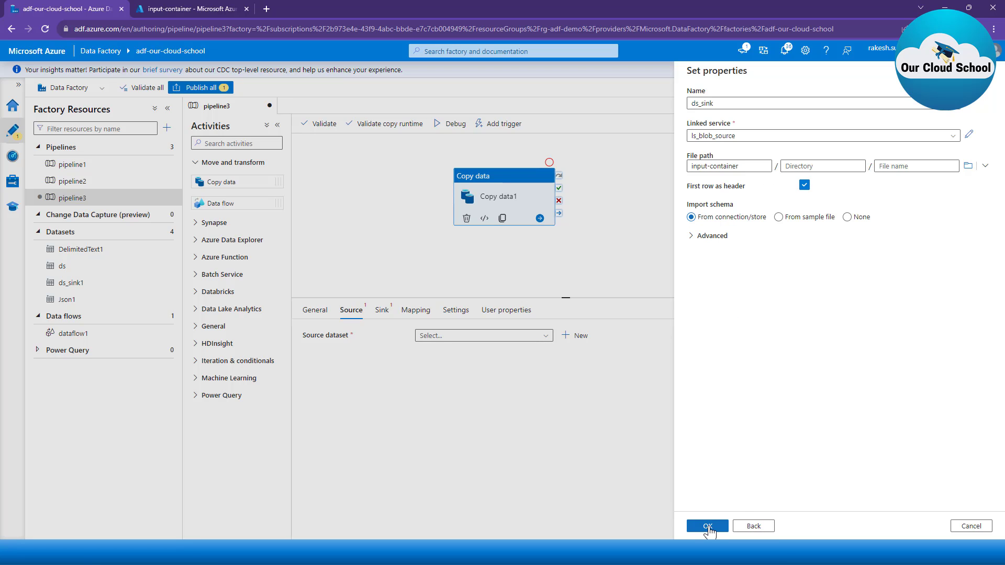
left_click(707, 527)
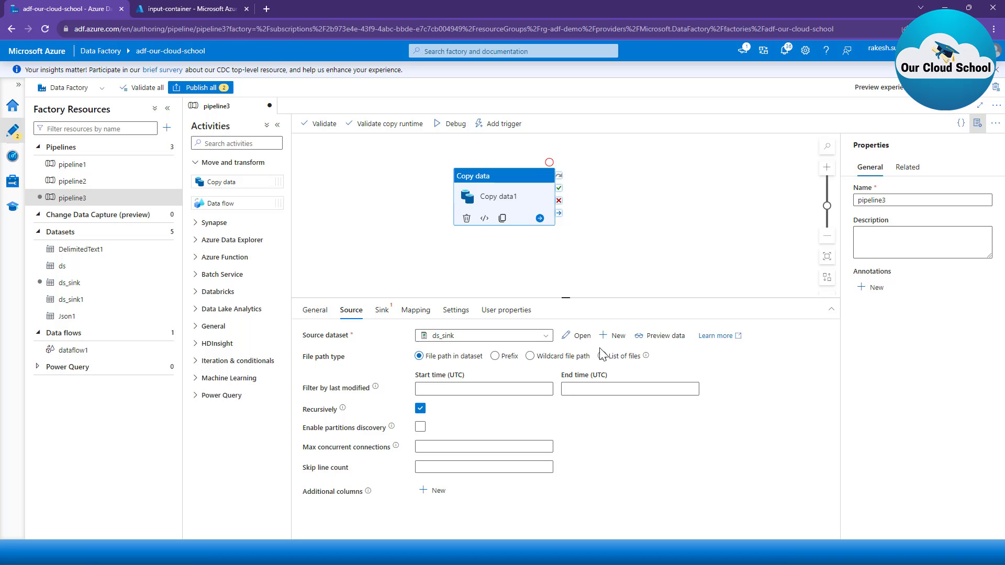
Step: Switch the source's file path type to Wildcard file path and clear the wildcard file name
left_click(575, 357)
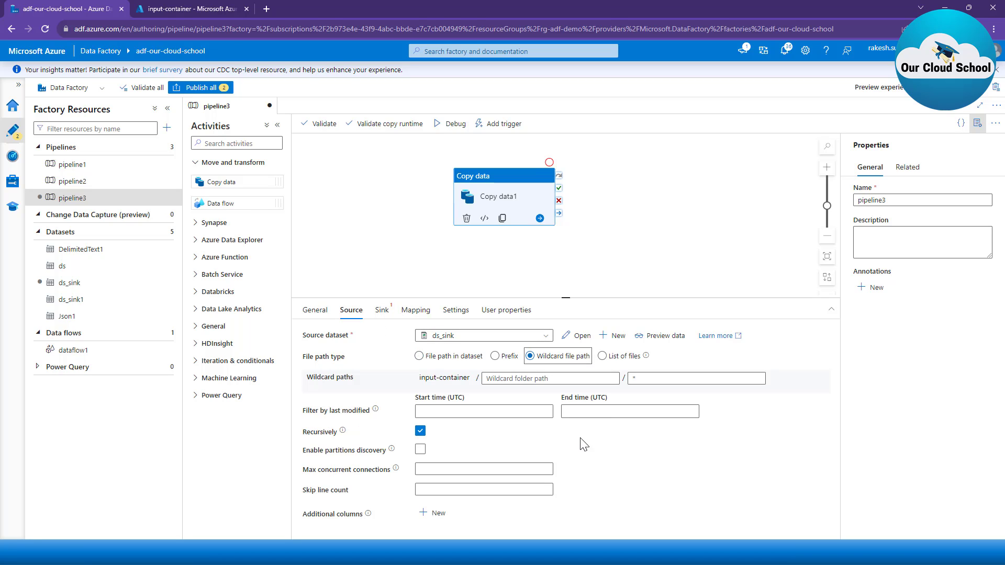
left_click(666, 379)
key("BackSpace")
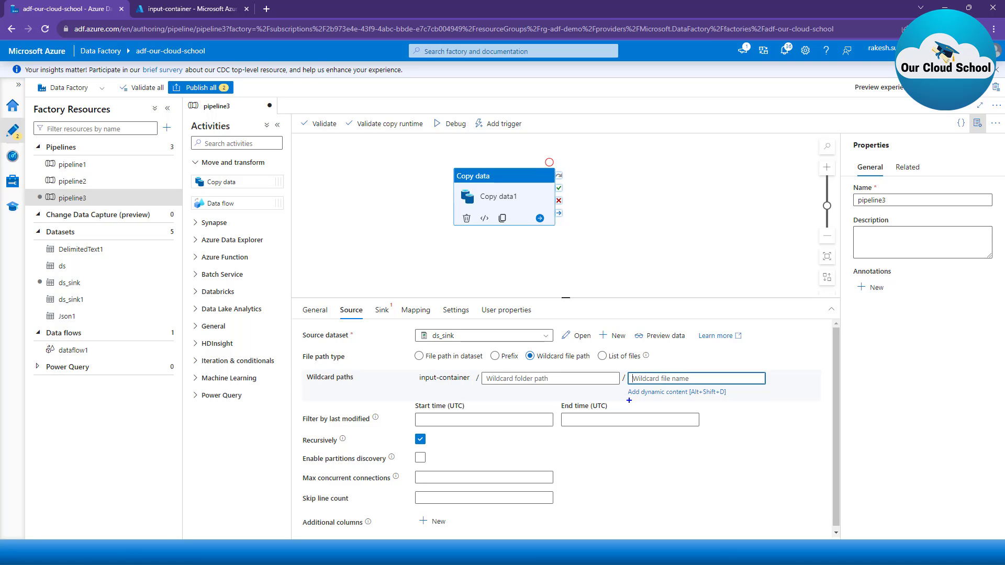
left_click_drag(629, 400, 759, 397)
key("Escape")
key("ctrl+2")
mouse_move(623, 369)
left_mouse_down()
mouse_move(706, 407)
mouse_move(782, 404)
left_mouse_up()
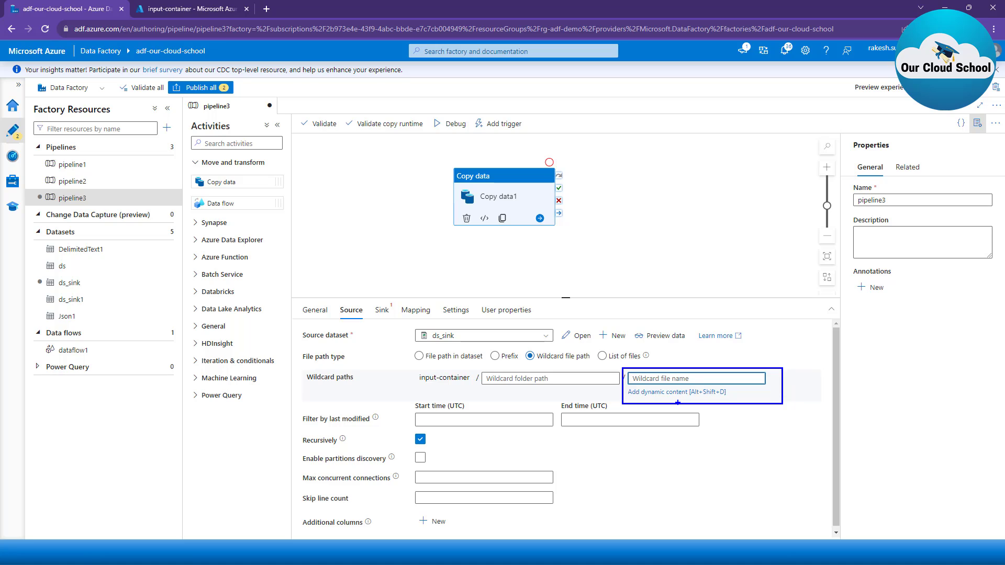
key("Escape")
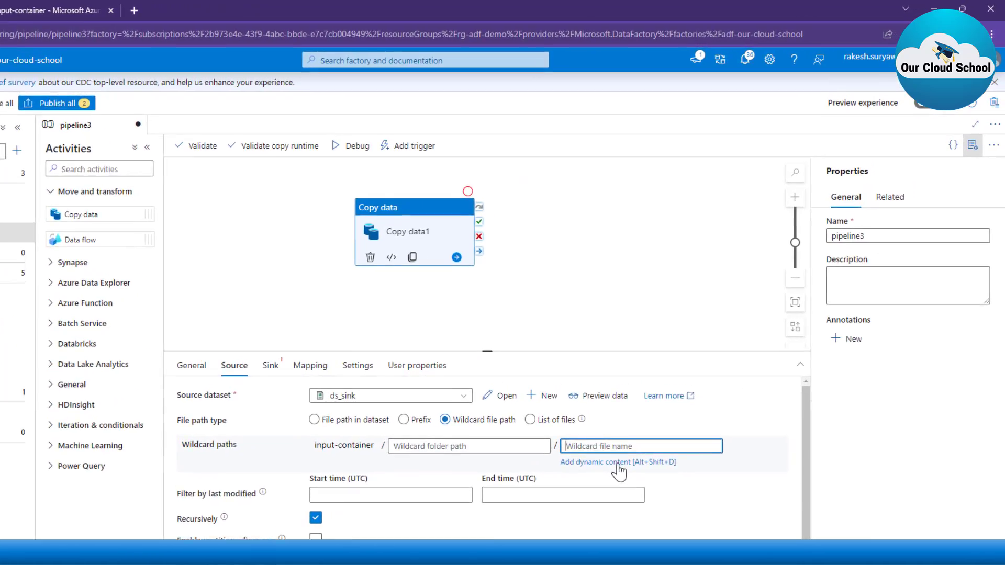
Step: Open the dynamic content builder for the source's wildcard file name and insert the FileName variable expression
left_click(676, 394)
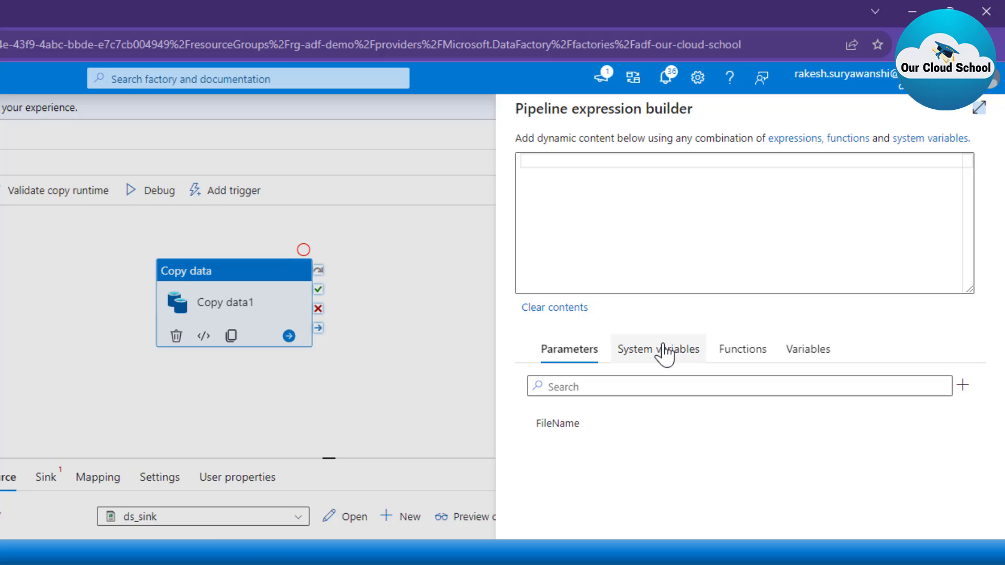
left_click(820, 356)
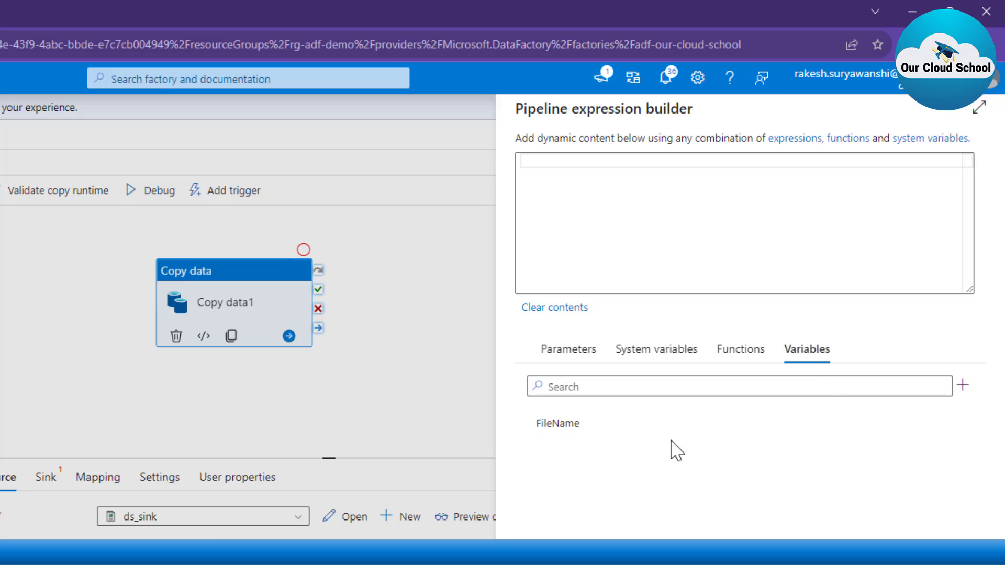
left_click(605, 437)
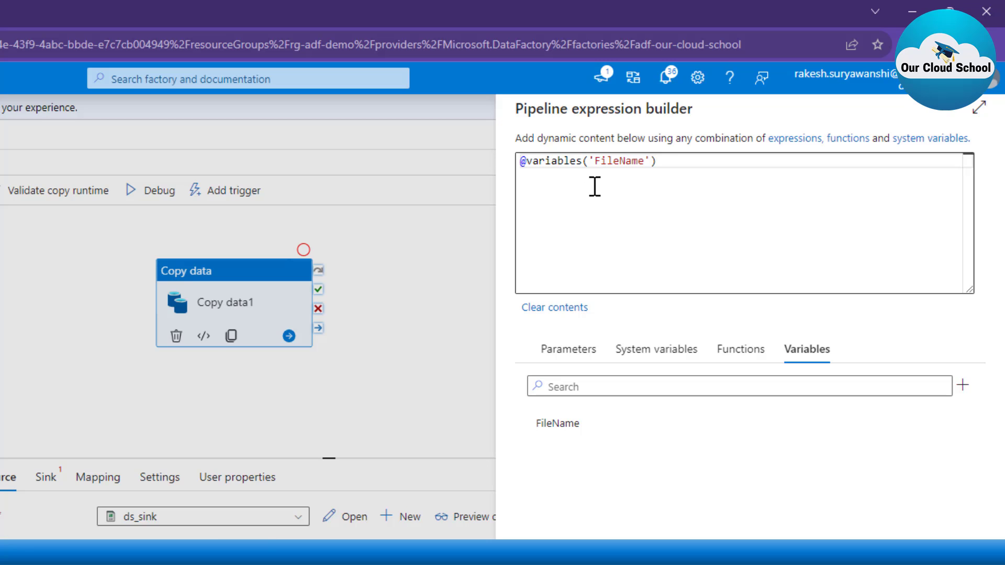
left_click(709, 158)
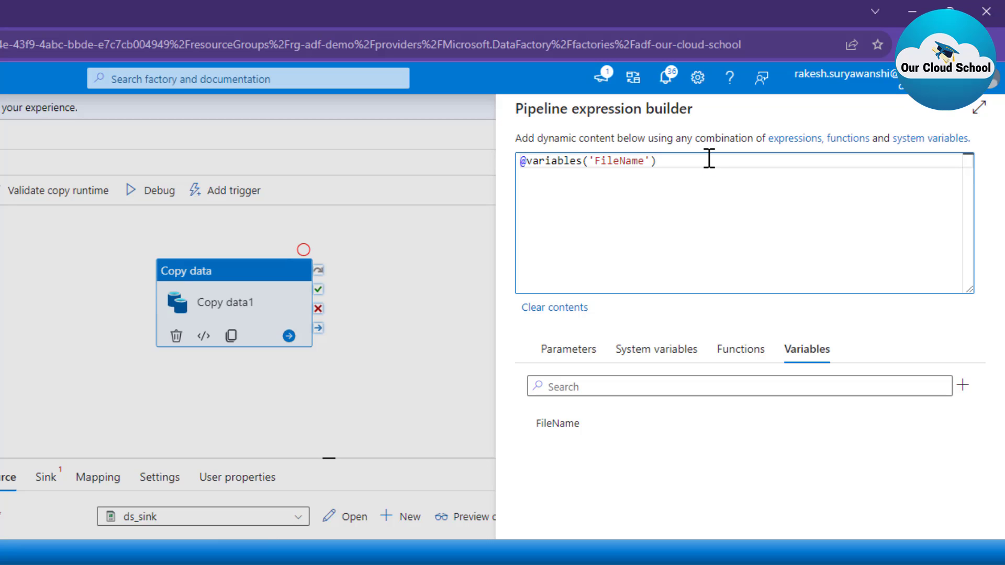
mouse_move(514, 148)
left_mouse_down()
mouse_move(544, 179)
mouse_move(712, 201)
mouse_move(708, 182)
left_mouse_up()
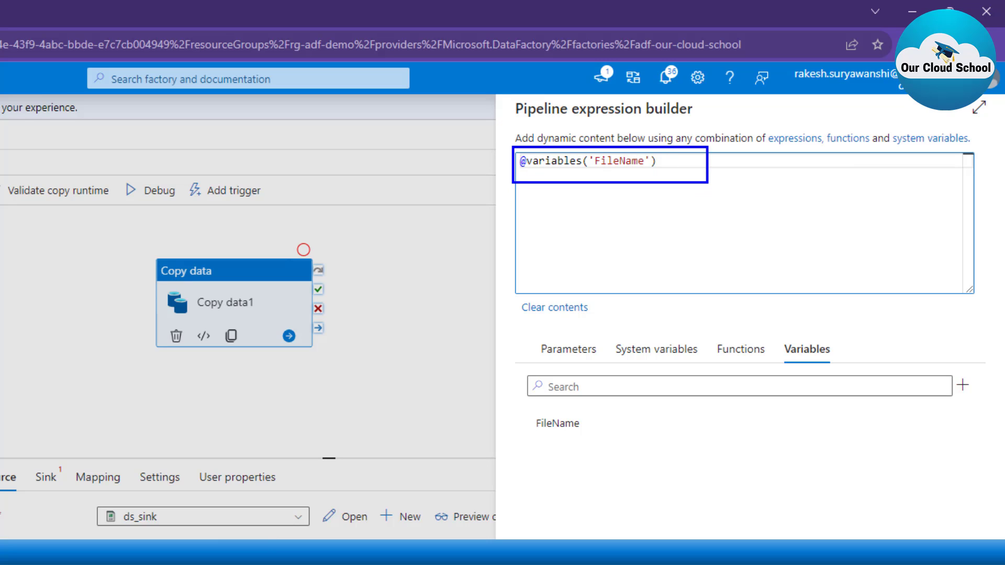
key("Escape")
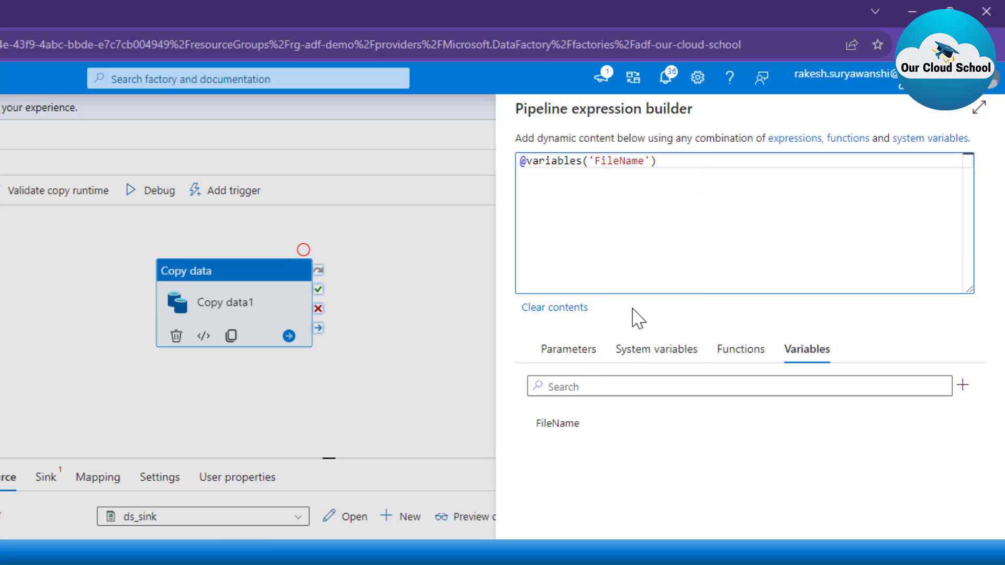
key("ctrl+a")
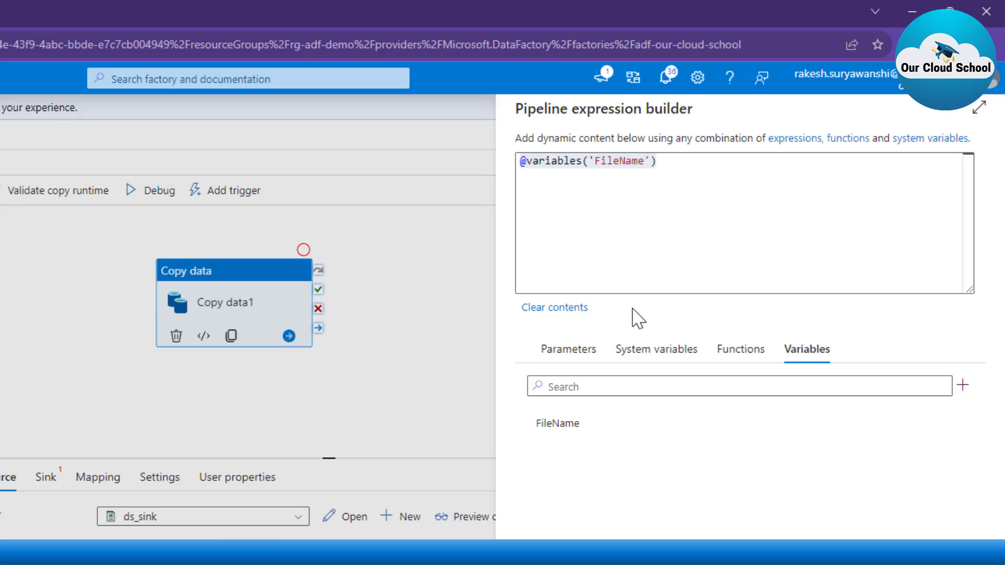
Step: Add the FileName parameter expression on a second line to compare its syntax with the variable expression
left_click(570, 351)
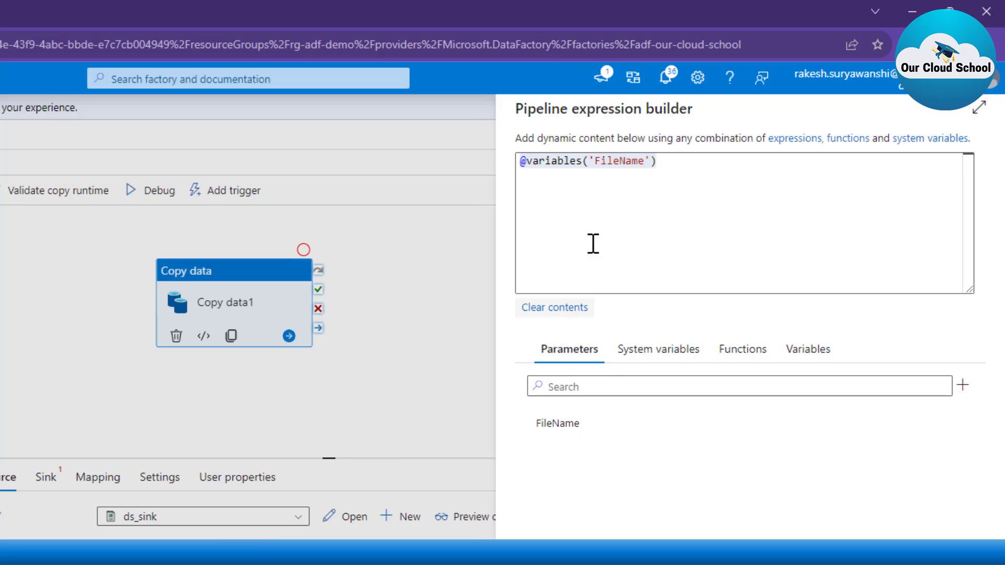
left_click(719, 162)
key("ctrl+a")
key("BackSpace")
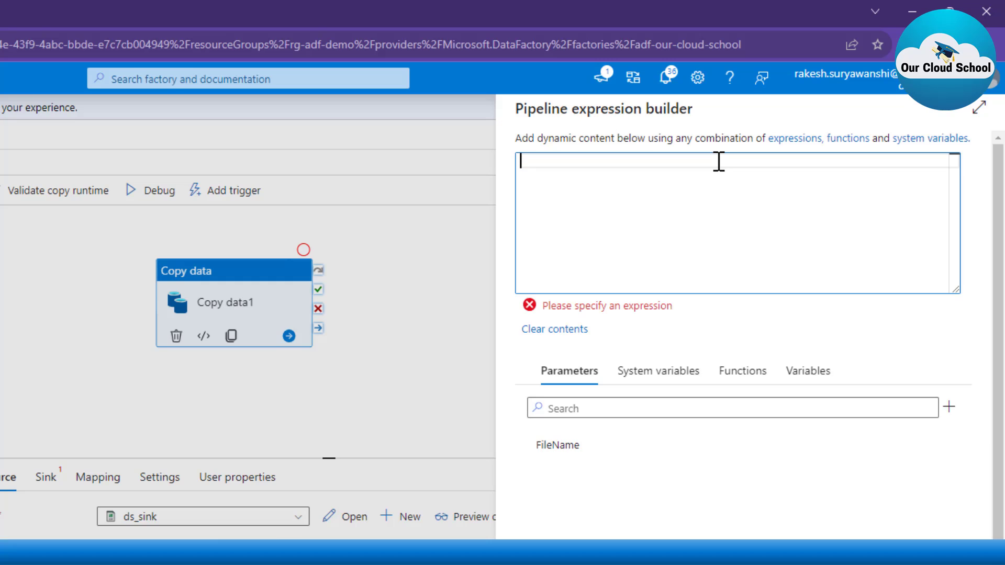
key("ctrl+z")
left_click(679, 230)
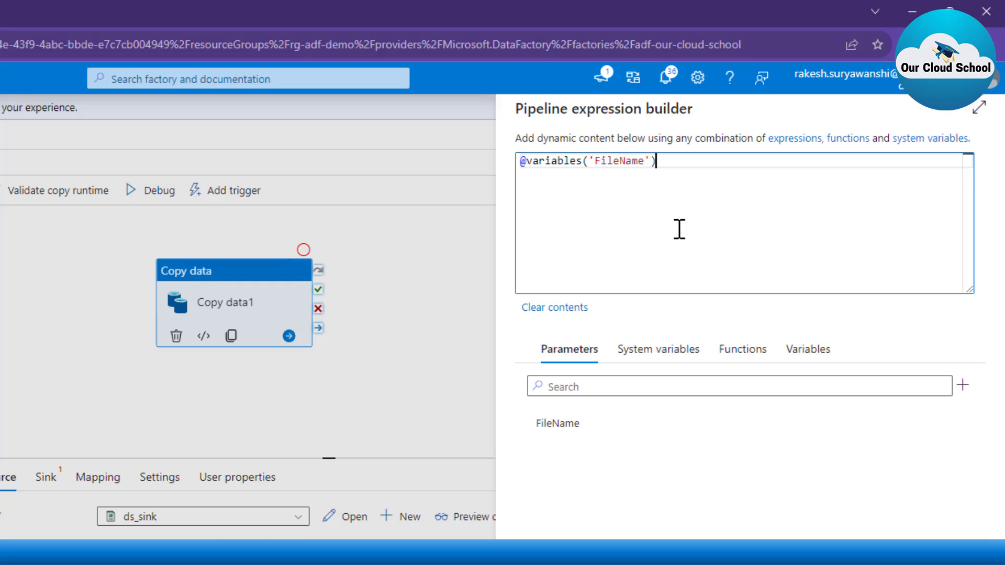
key("Return")
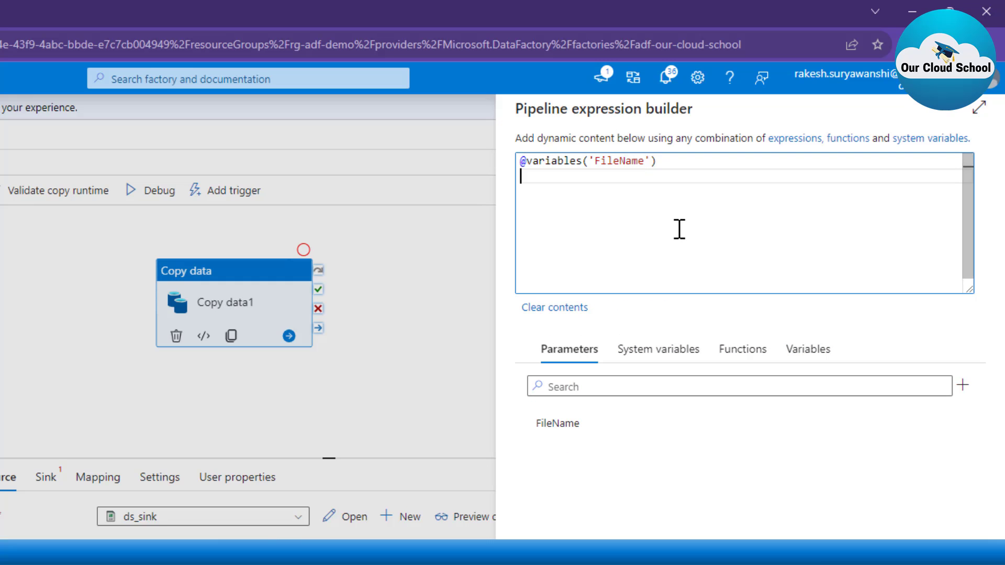
left_click(576, 434)
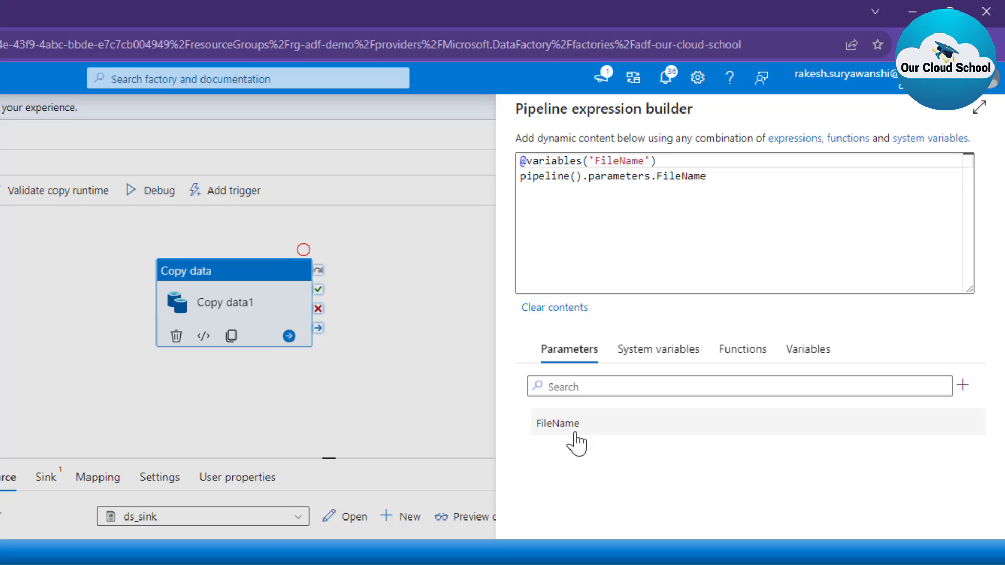
double_click(552, 178)
left_click(626, 178)
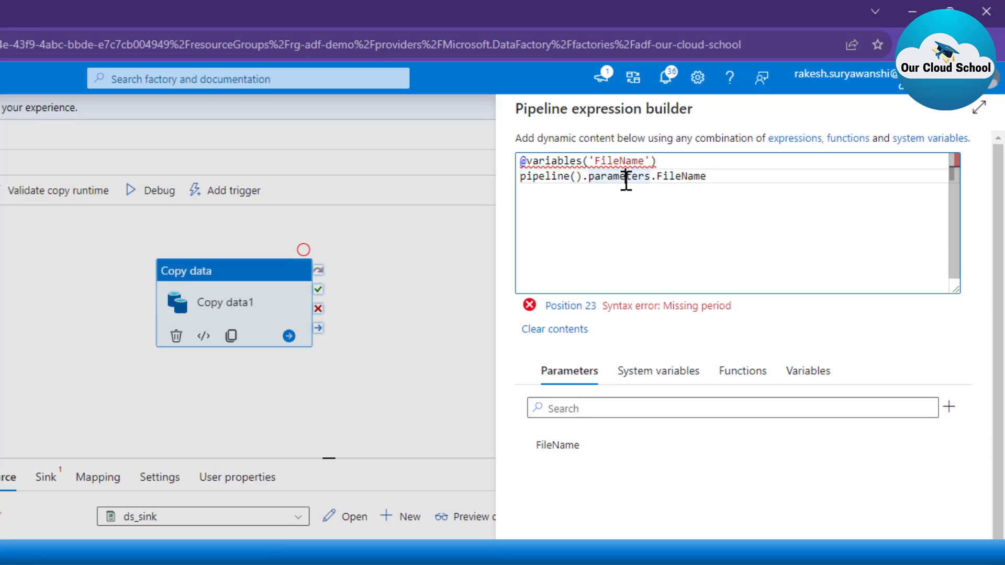
double_click(683, 178)
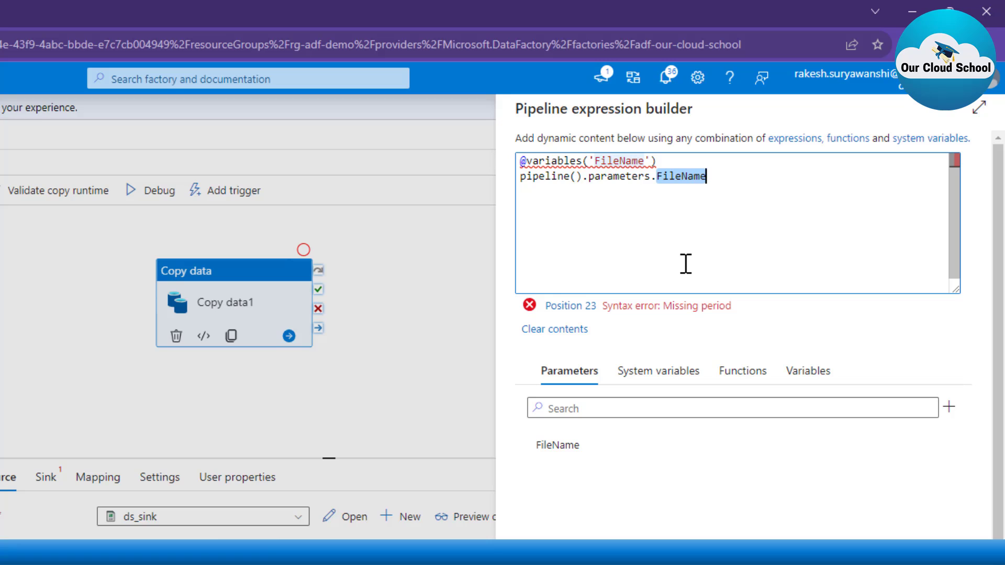
key("Home")
key("Up")
key("shift+End")
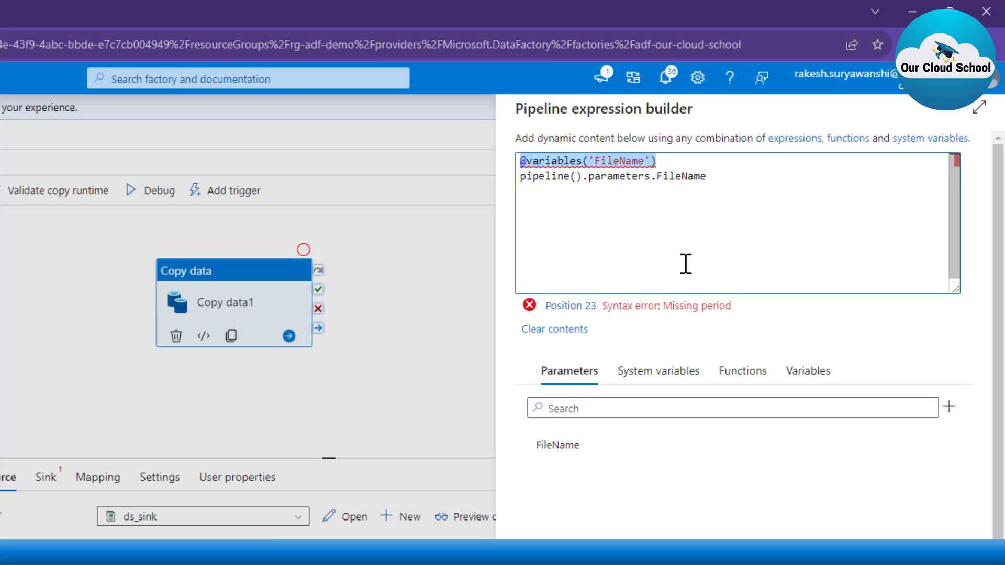
key("ctrl+a")
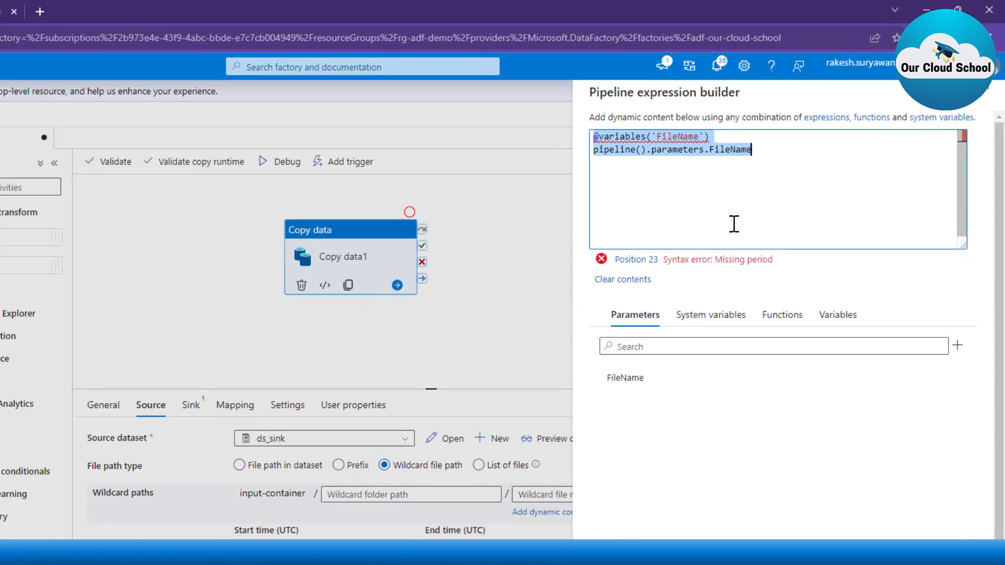
key("BackSpace")
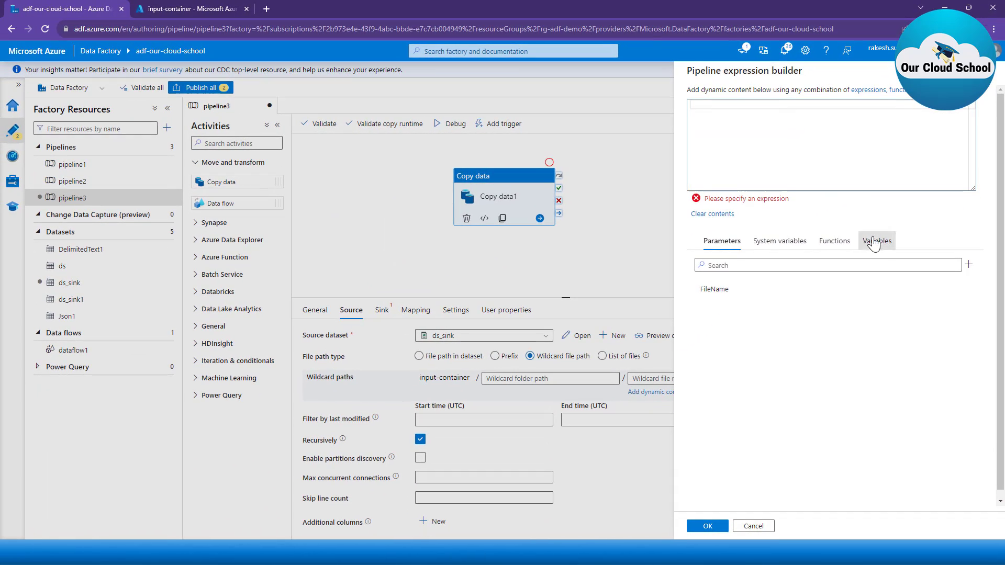
left_click(861, 271)
left_click(728, 291)
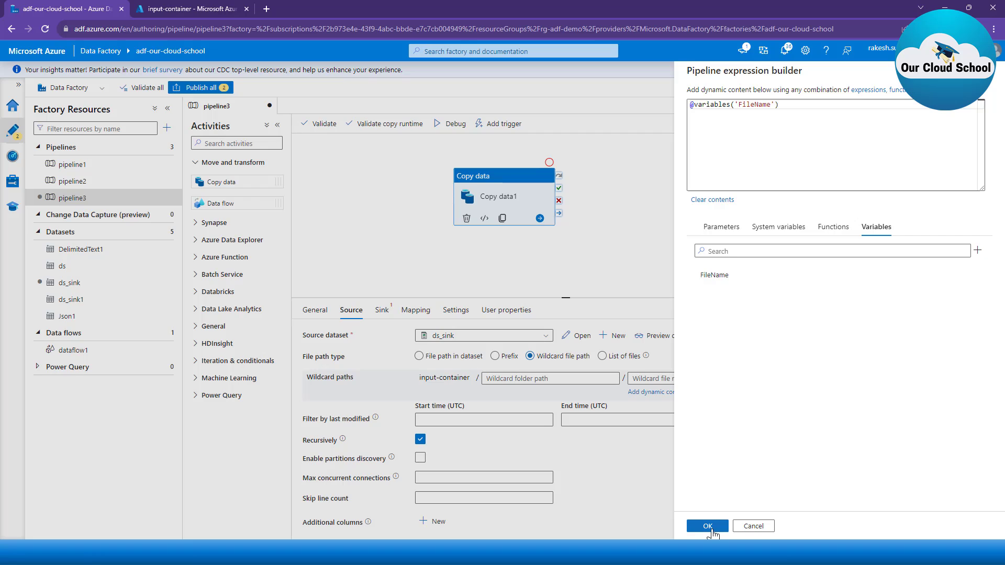
left_click(708, 526)
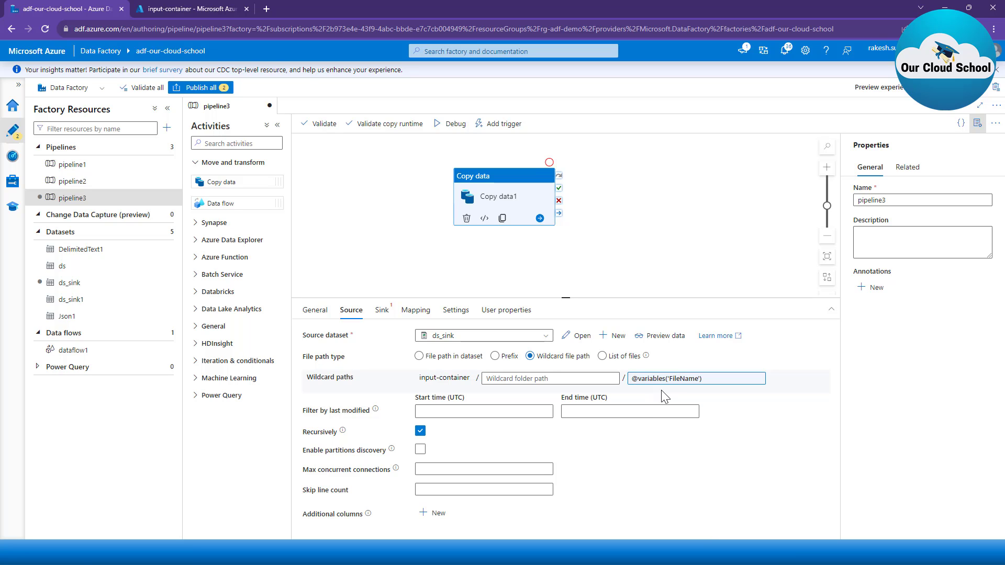
Step: Start a new sink dataset for the Copy data activity using Azure Blob Storage and the DelimitedText format
left_click(382, 311)
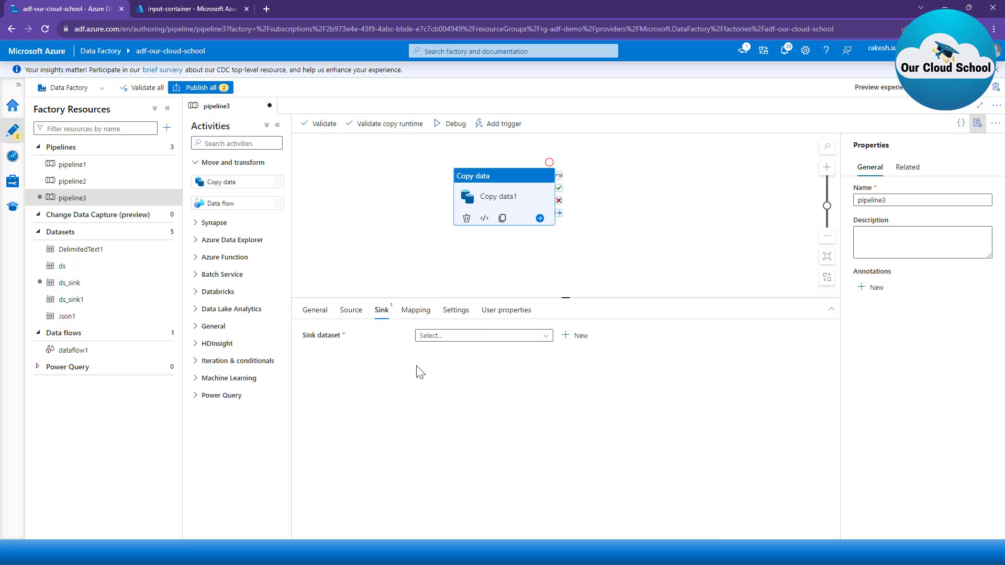
left_click(567, 336)
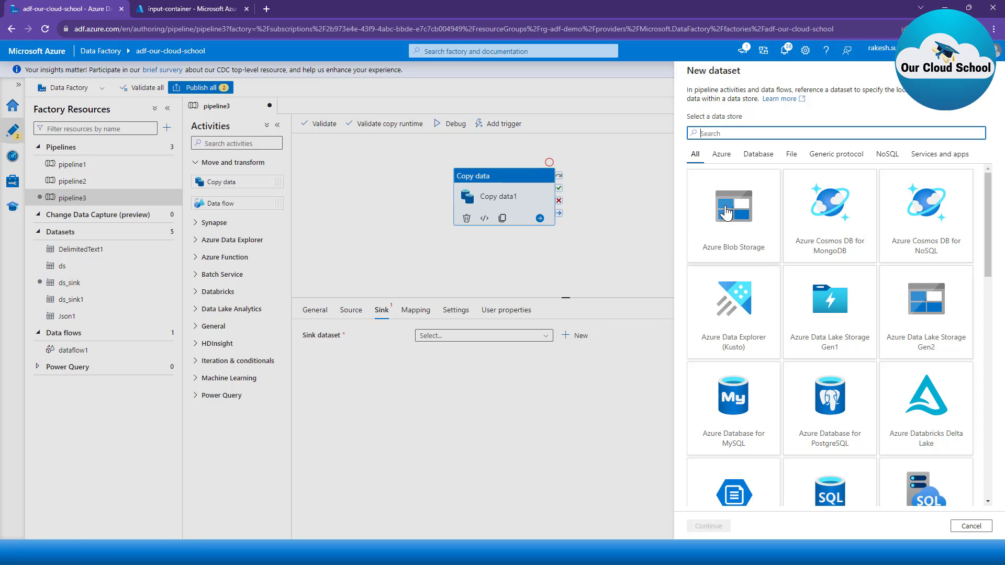
left_click(702, 526)
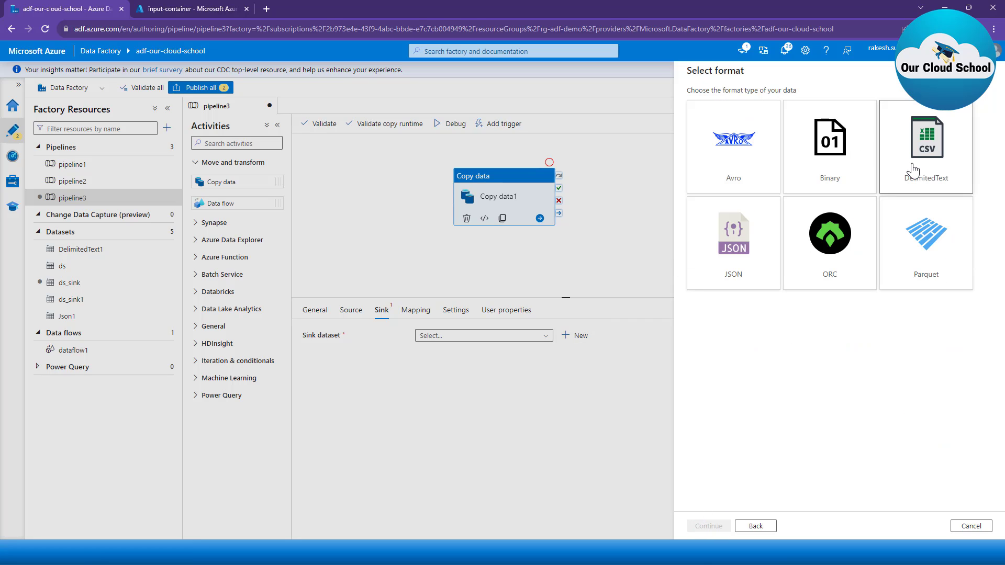
left_click(719, 527)
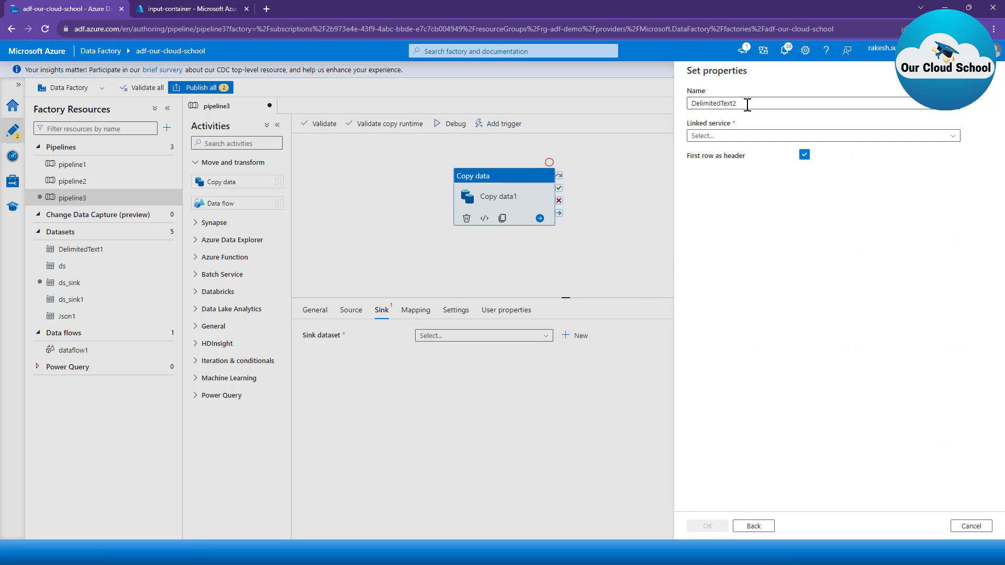
Step: Name the sink dataset ds_sink11 and link it to the ls_blob_source linked service
double_click(748, 104)
type("ds_")
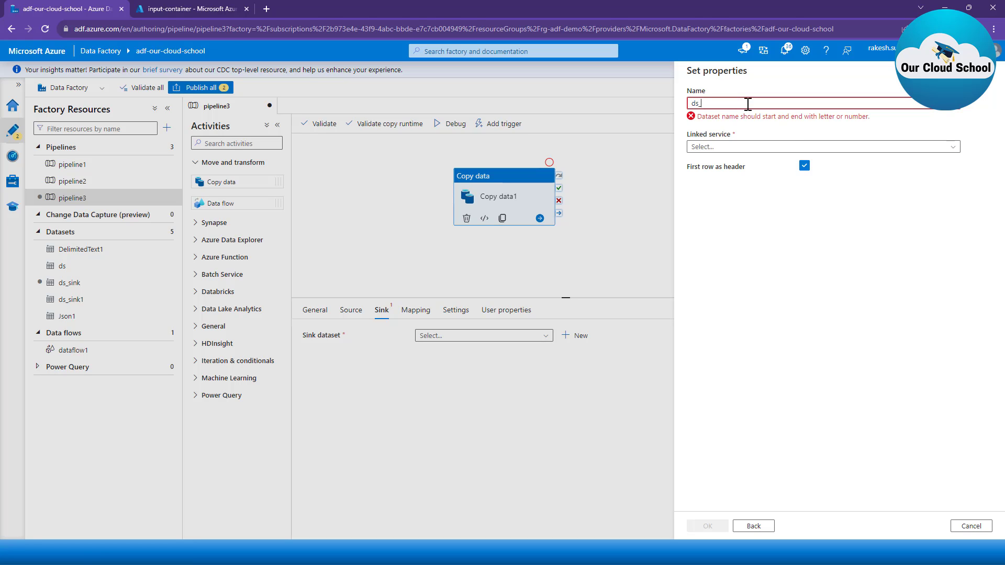
type("sink")
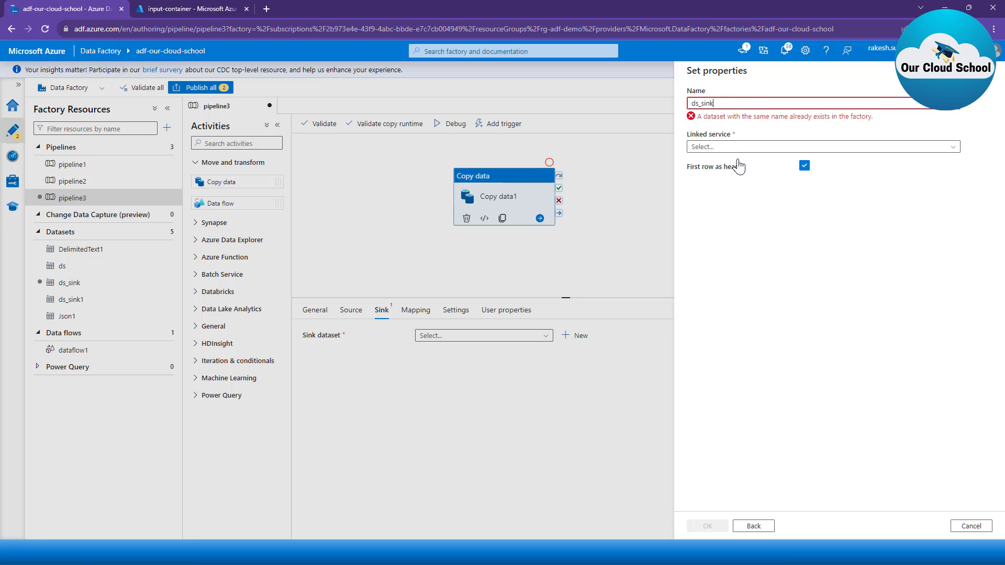
type("1")
left_click(739, 149)
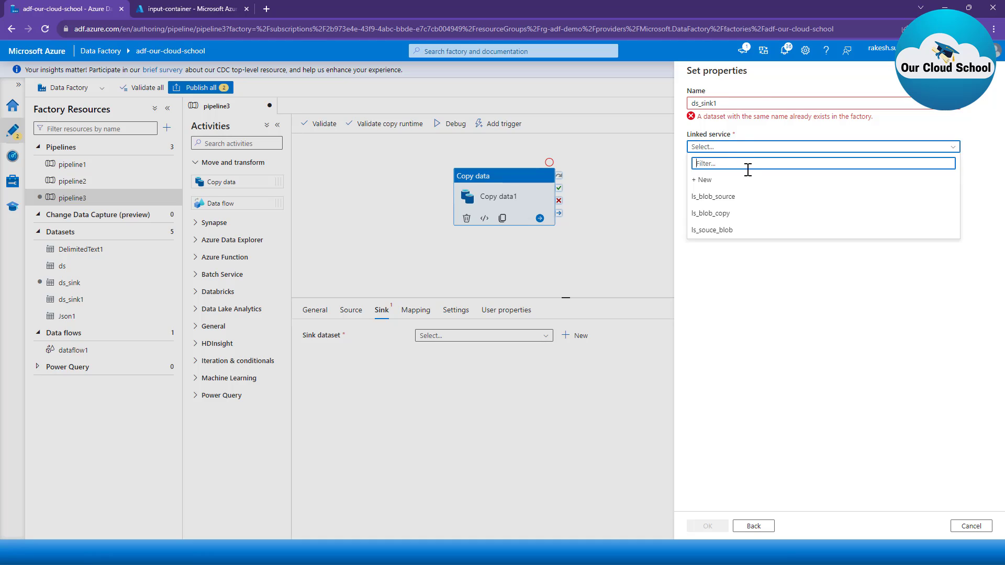
left_click(760, 101)
type("1")
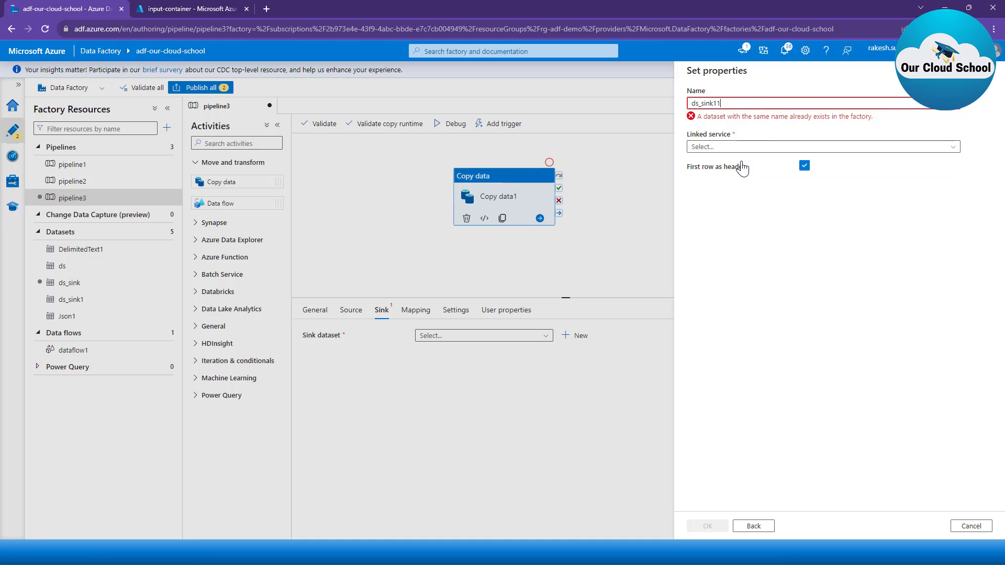
left_click(748, 137)
left_click(739, 185)
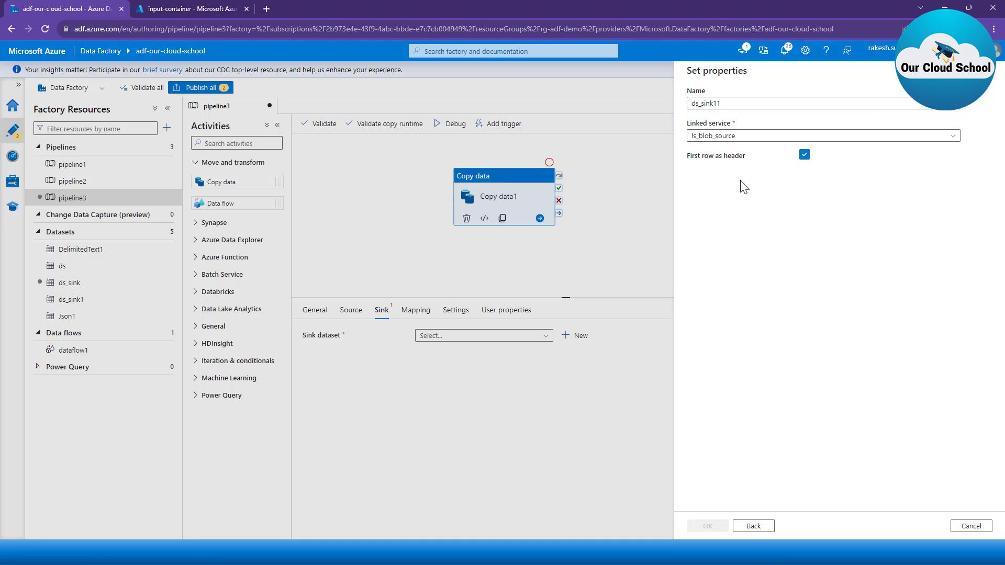
Step: Set the sink dataset's file path to input-container and create the dataset
left_click(967, 168)
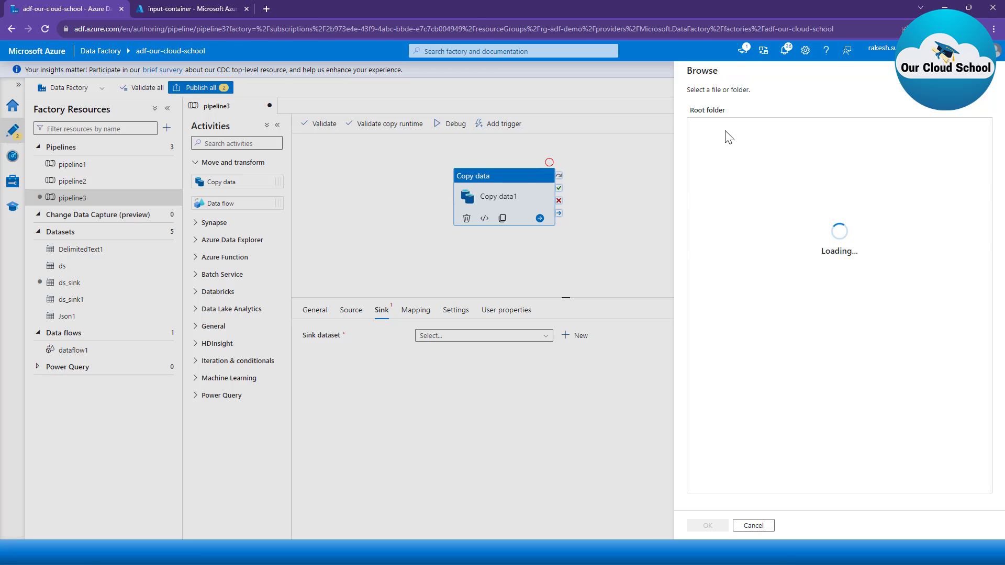
left_click(710, 129)
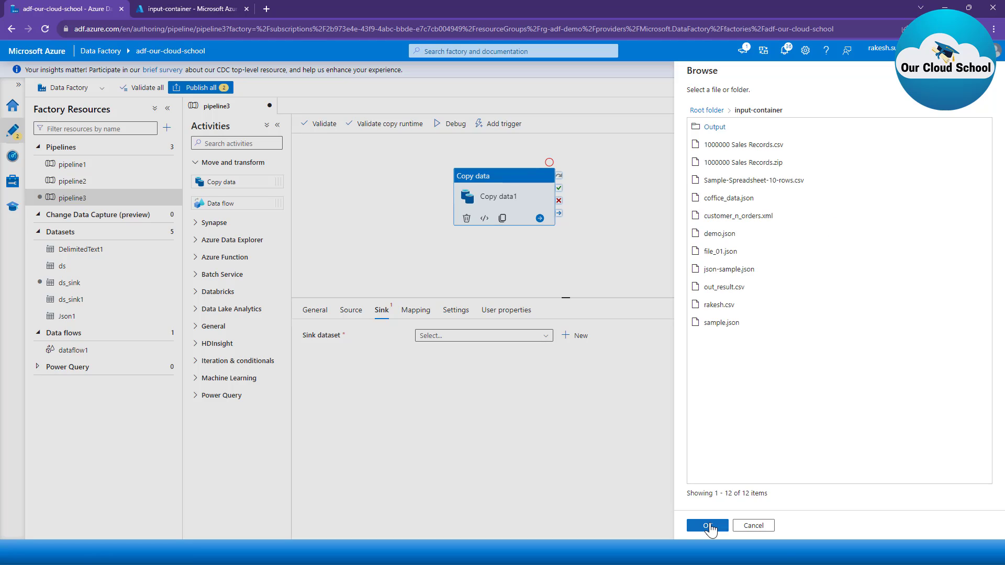
left_click(708, 526)
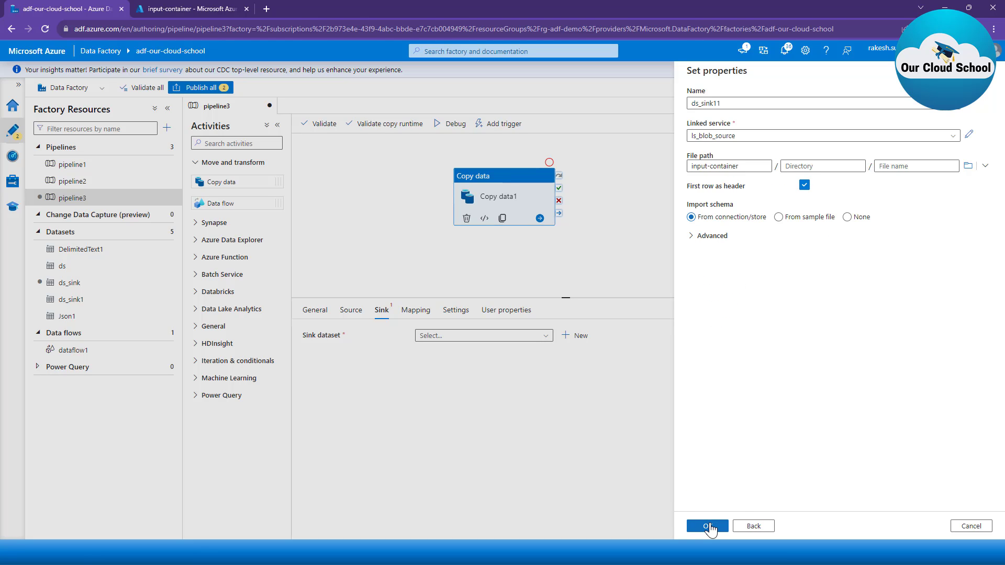
left_click(709, 526)
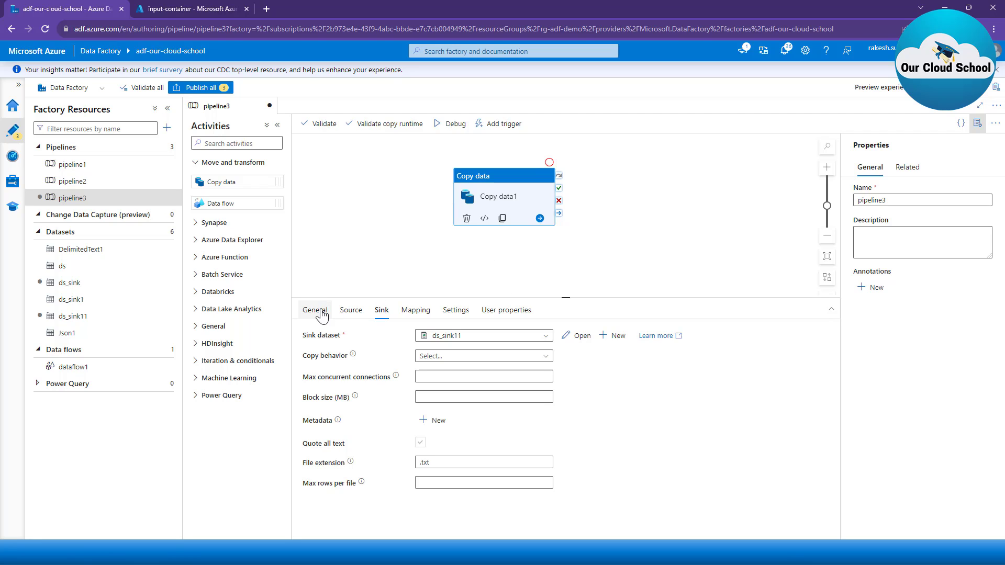
Step: Add a second pipeline variable named SinkFileName, and return to the Copy data activity's sink settings
left_click(363, 255)
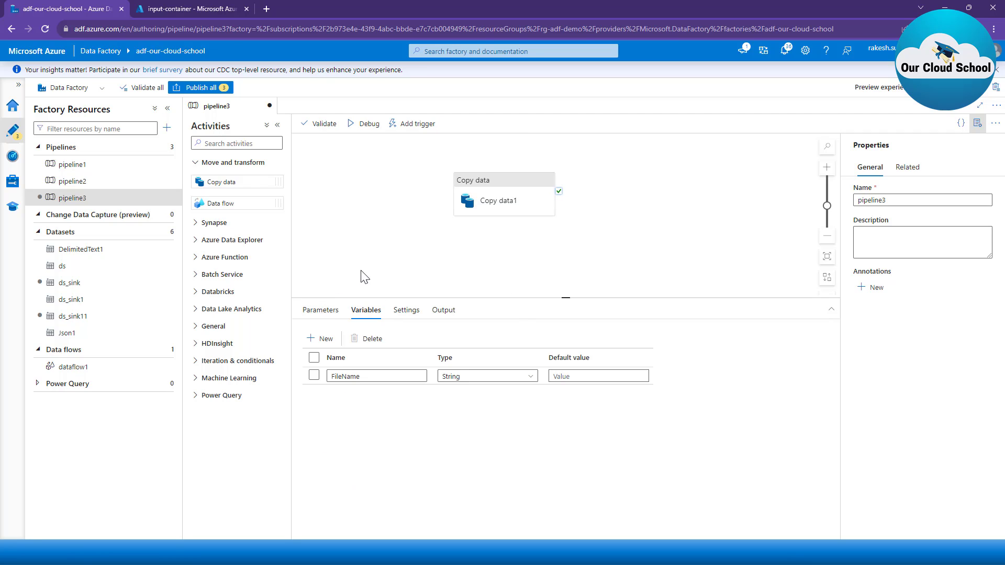
left_click(318, 341)
left_click(359, 395)
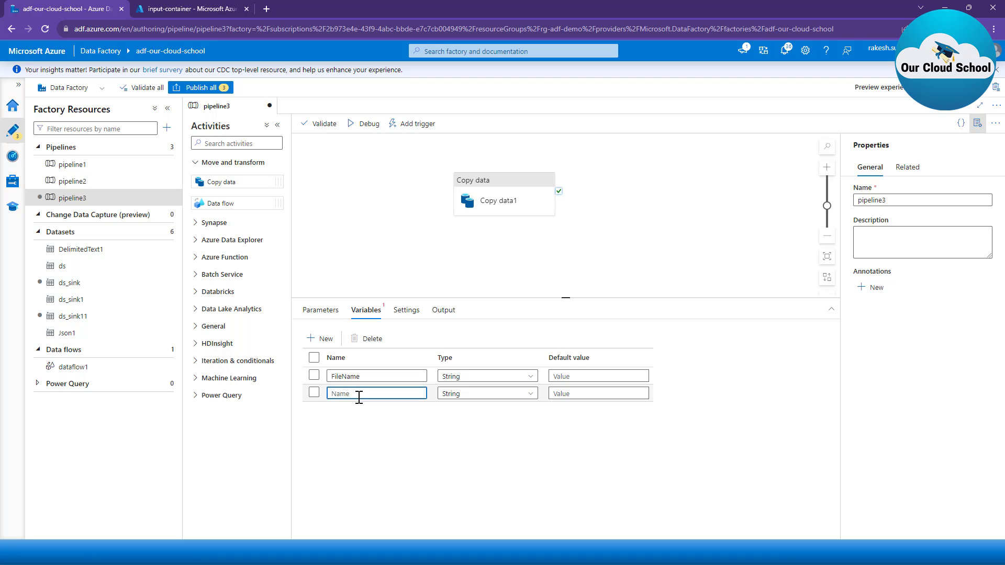
type("SinkFileName")
left_click(490, 209)
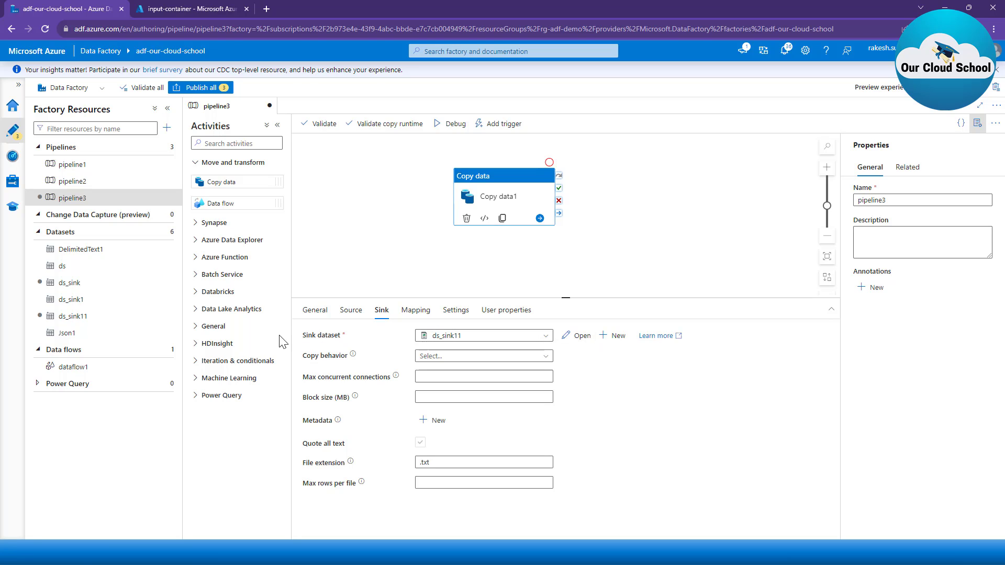
Step: Open the ds_sink11 dataset from the Copy data activity's sink settings and add a String parameter named FileName
left_click(576, 336)
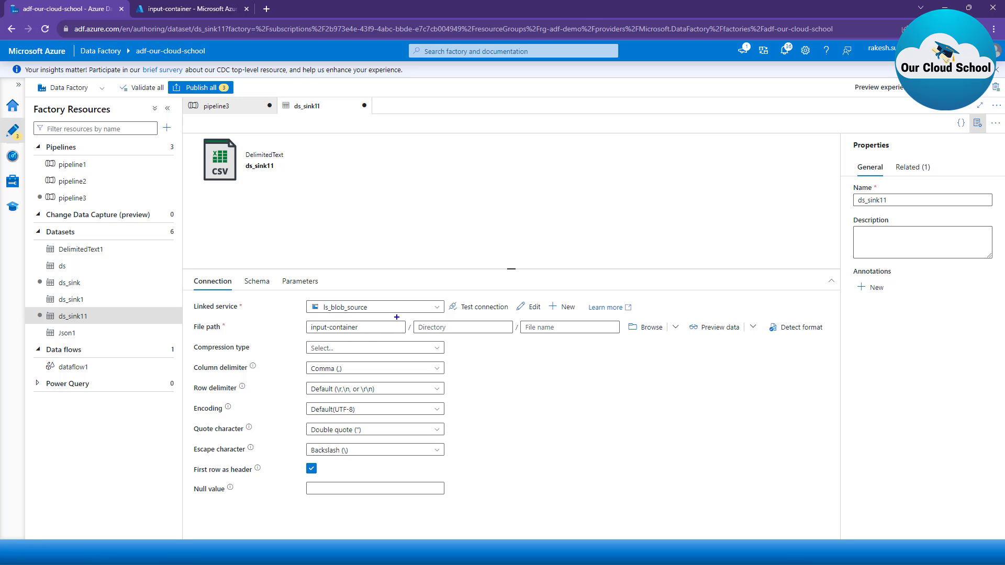
mouse_move(513, 315)
left_mouse_down()
mouse_move(539, 346)
mouse_move(628, 348)
left_mouse_up()
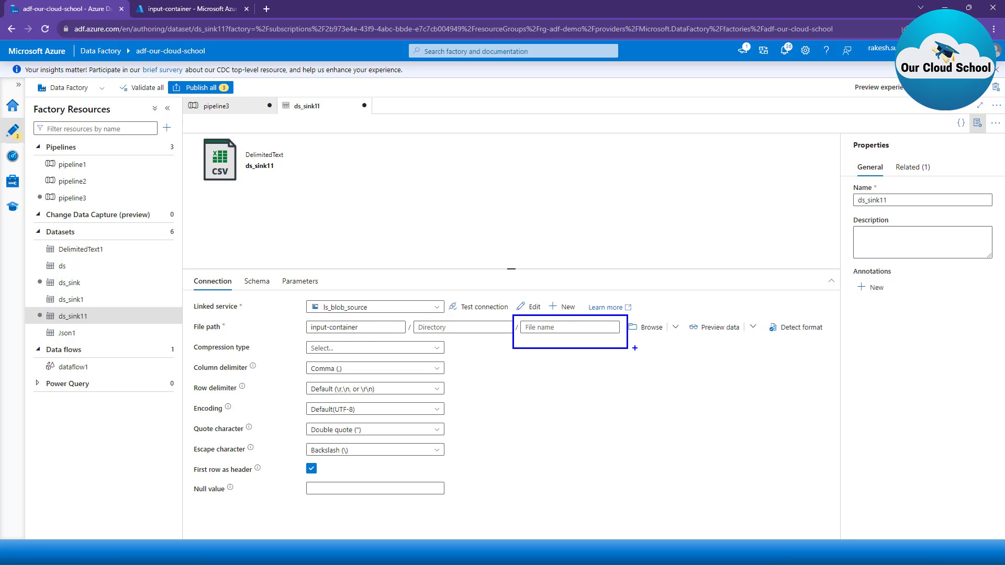
key("Escape")
key("ctrl+2")
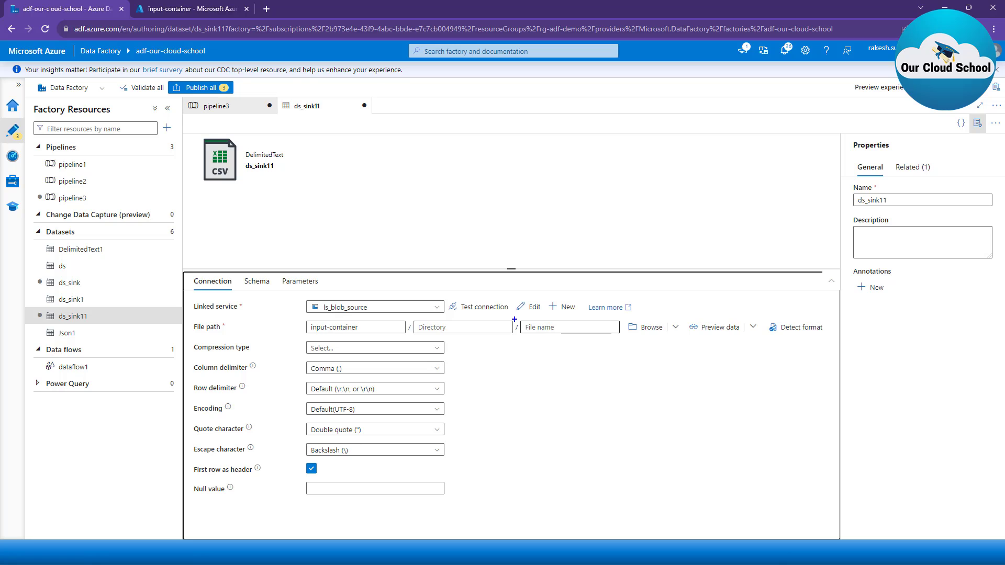
mouse_move(516, 318)
left_mouse_down()
mouse_move(560, 339)
mouse_move(625, 339)
left_mouse_up()
left_click(292, 283)
left_click(219, 311)
left_click(280, 348)
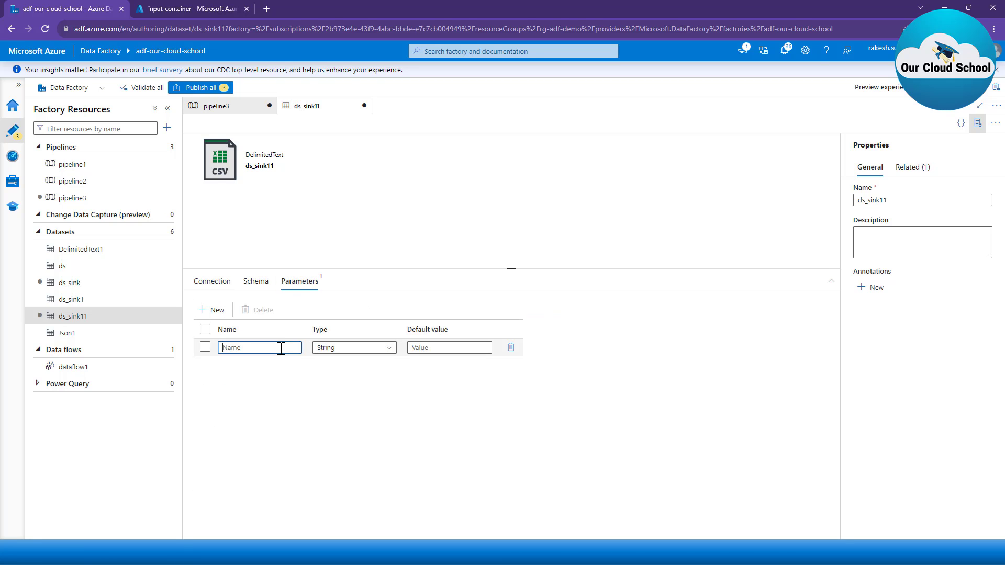
type("FileName")
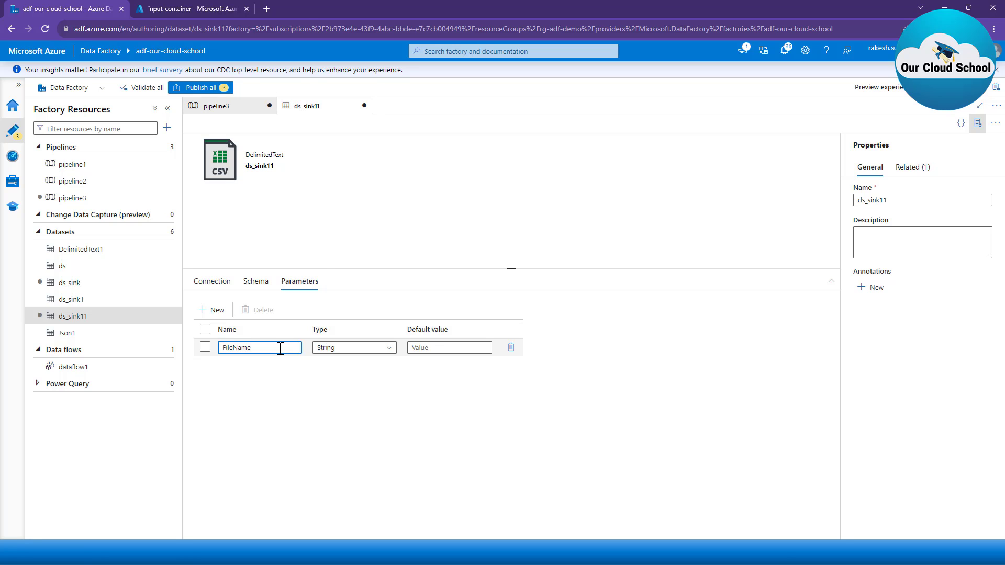
left_click(309, 248)
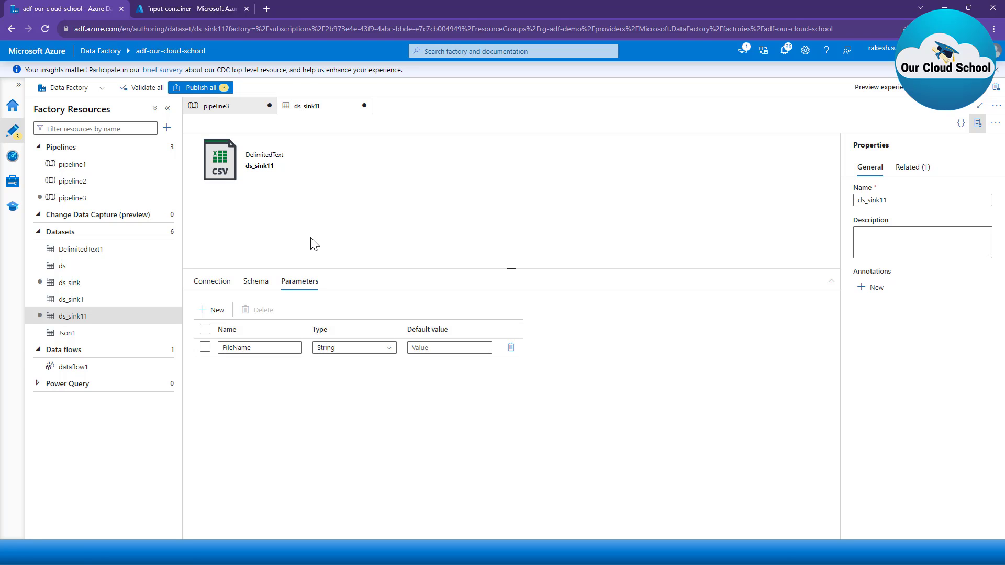
left_click(212, 281)
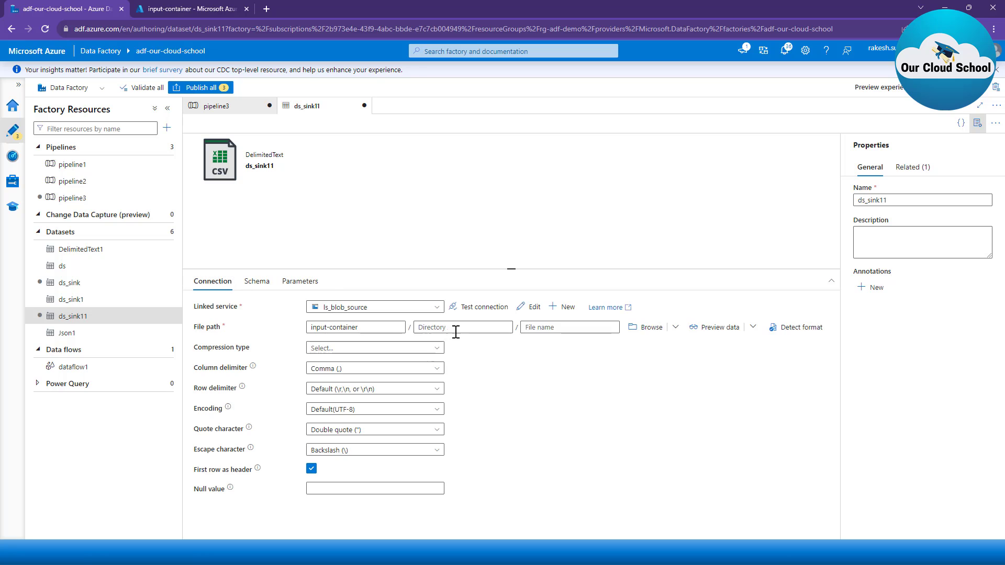
left_click(570, 327)
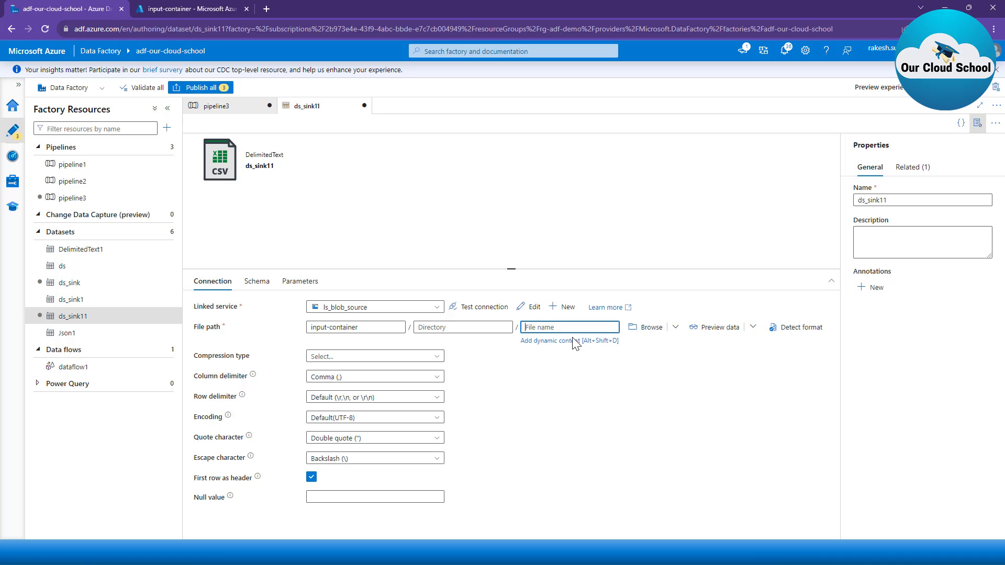
left_click(584, 341)
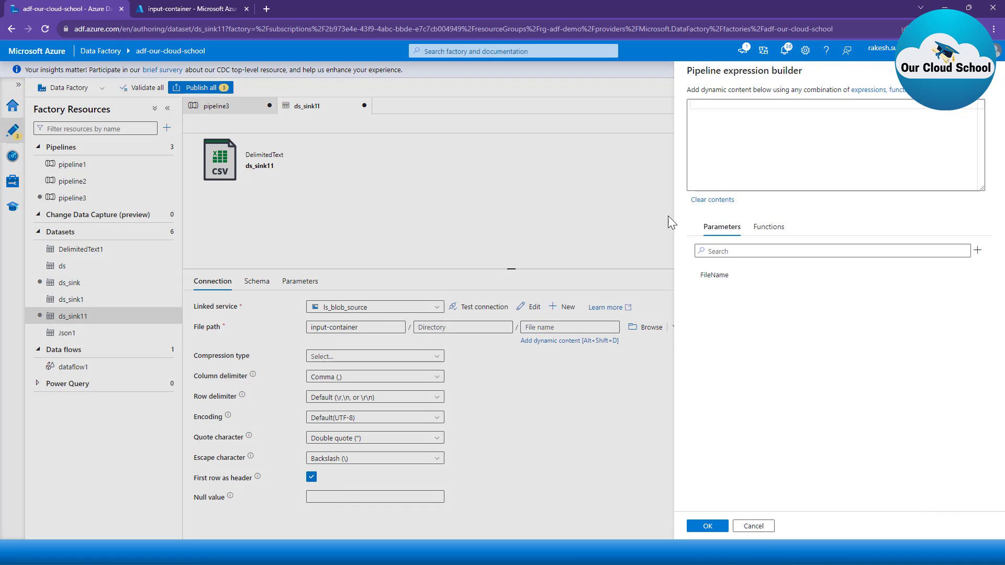
left_click(714, 275)
left_click(705, 525)
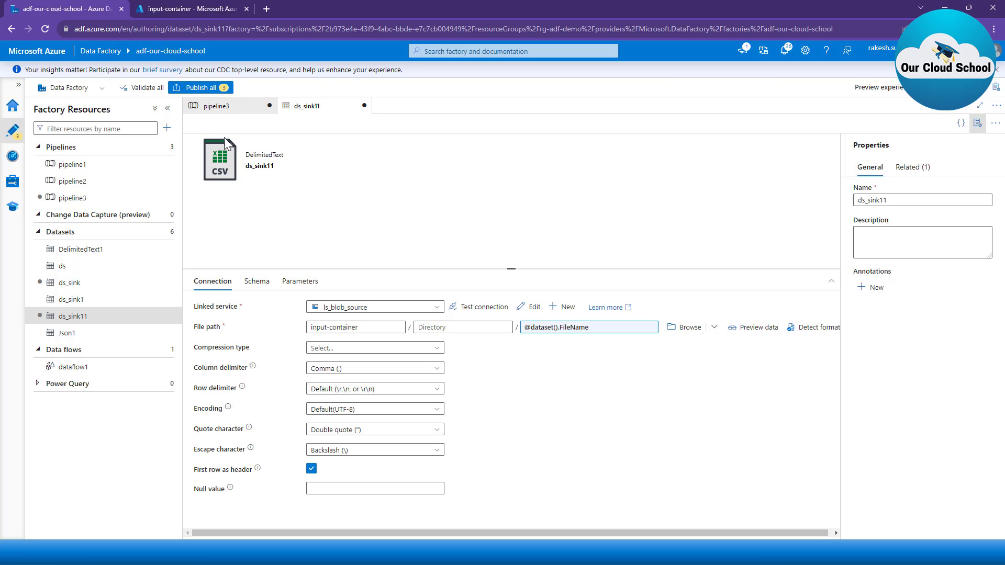
left_click(220, 107)
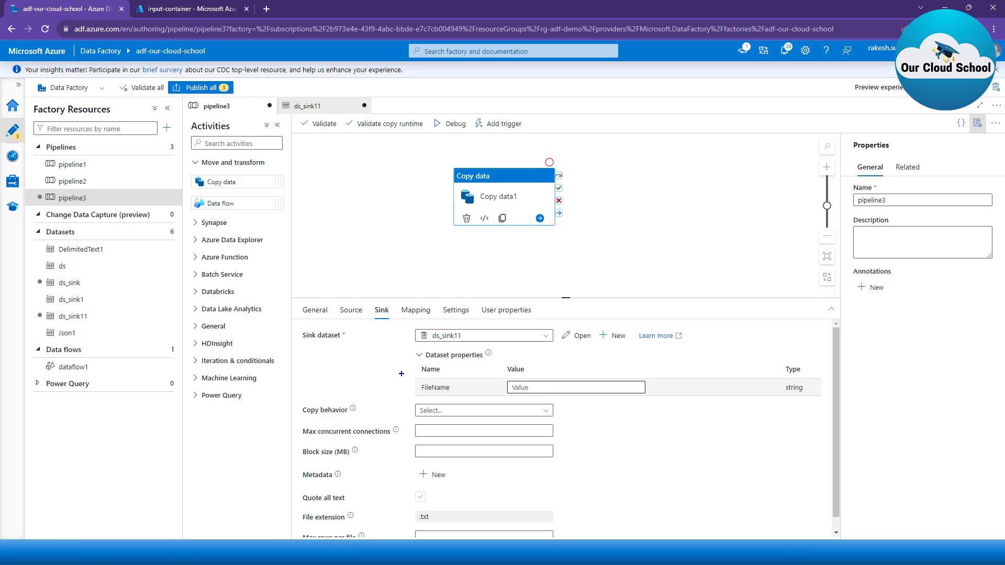
mouse_move(410, 347)
left_mouse_down()
mouse_move(540, 388)
mouse_move(679, 403)
left_mouse_up()
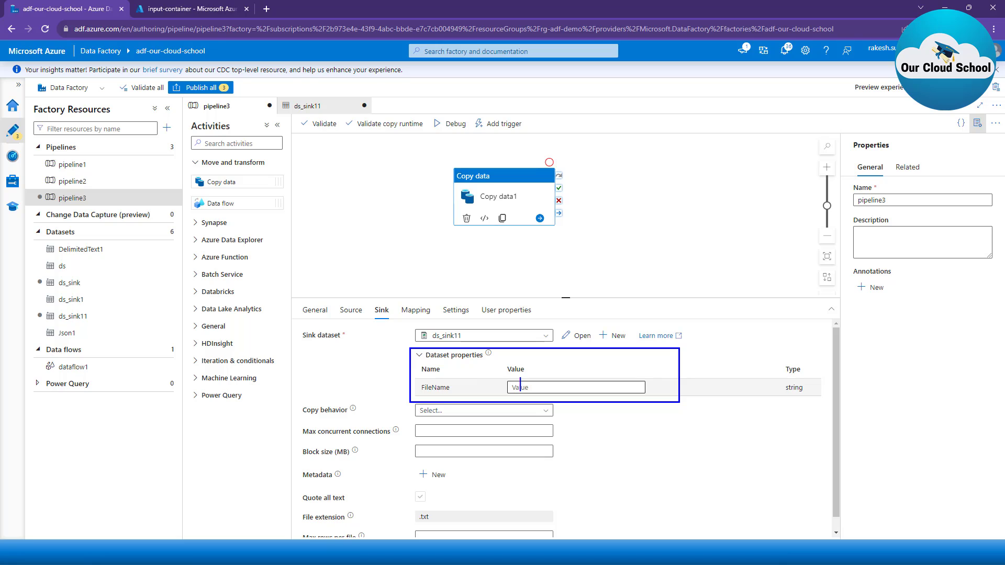
type("file name")
key("Escape")
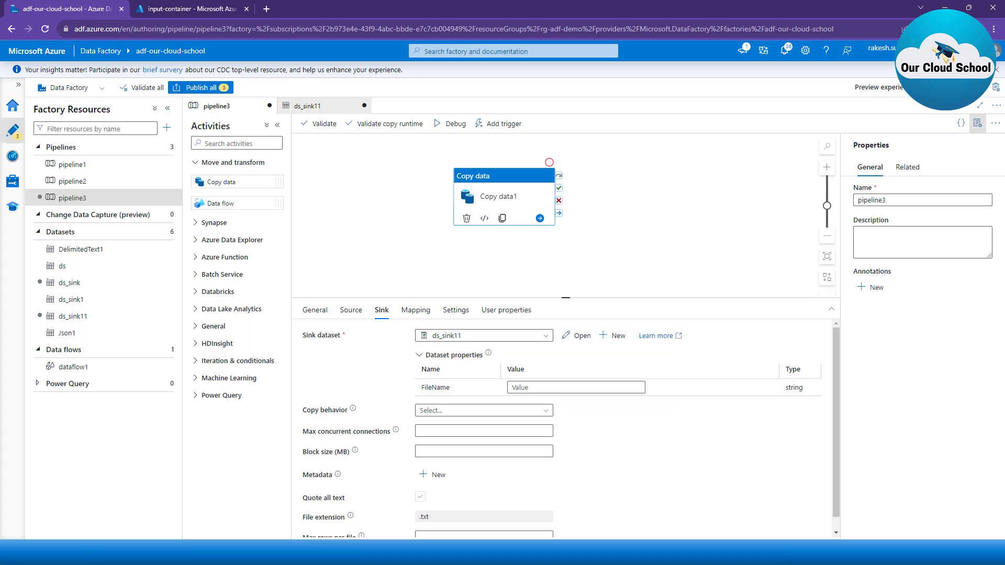
left_click(544, 386)
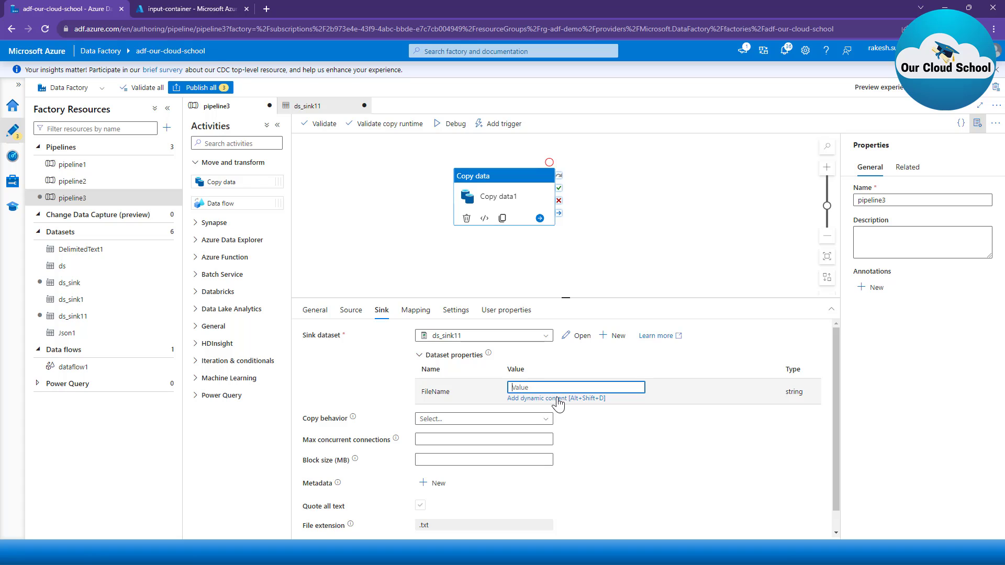
left_click(591, 399)
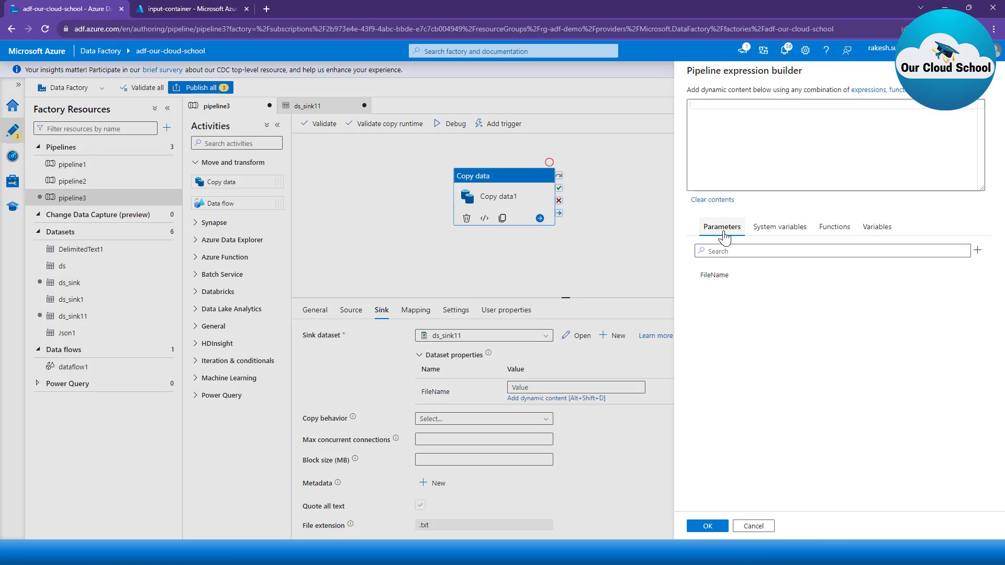
left_click(876, 235)
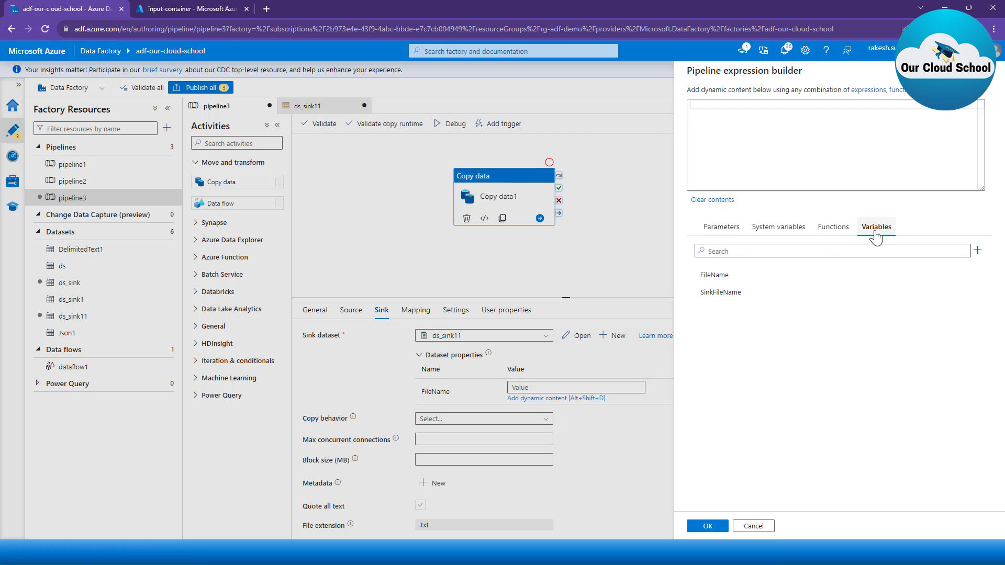
left_click(730, 294)
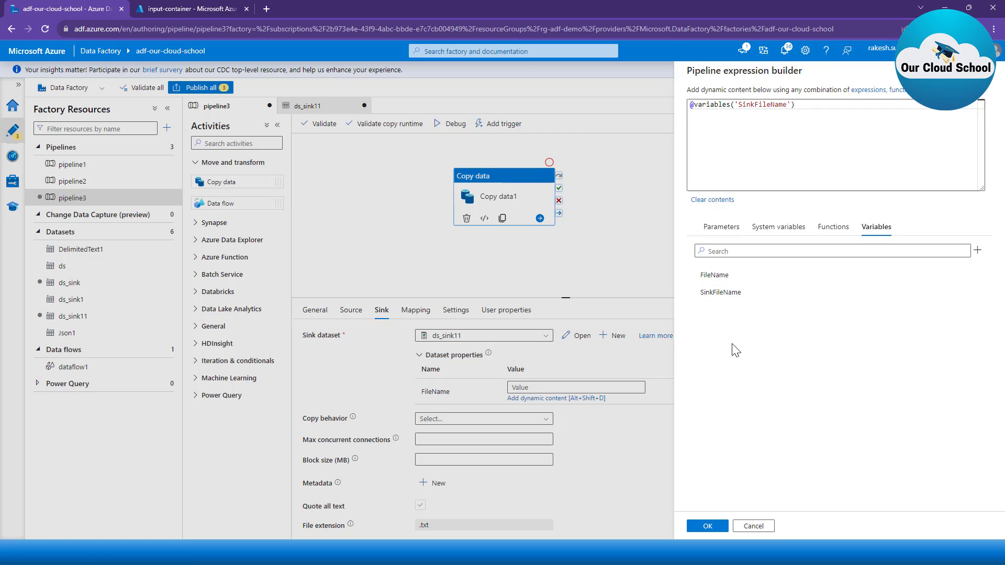
left_click(707, 527)
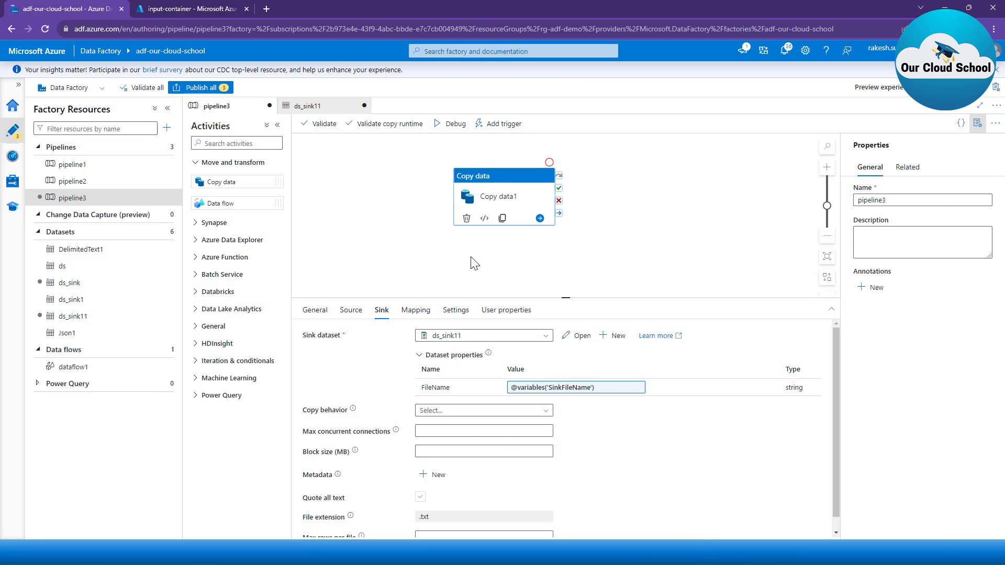
Step: Review the file name expressions in the Copy data source and sink settings, and the default values of the pipeline variables
left_click(351, 320)
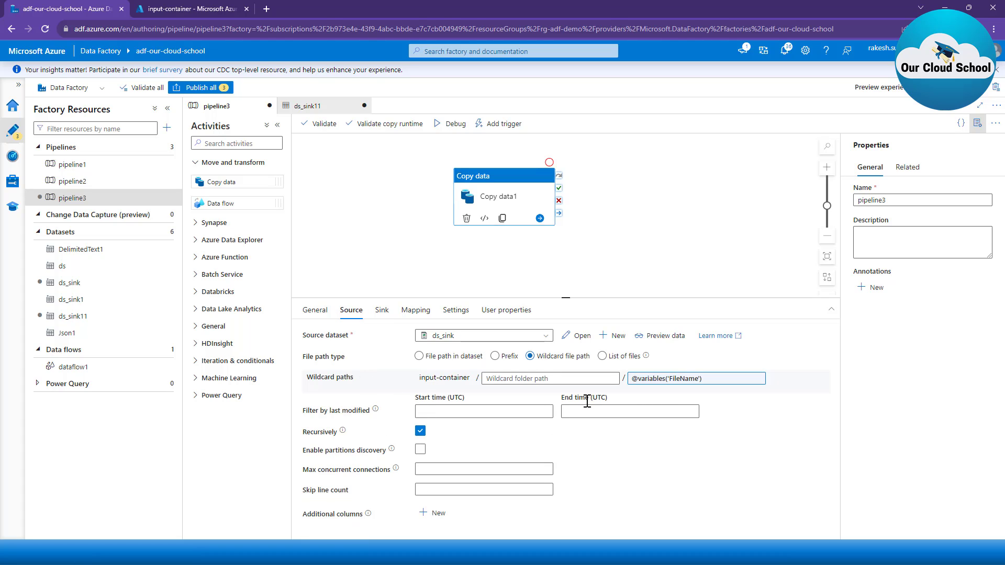
left_click(384, 316)
left_click(552, 387)
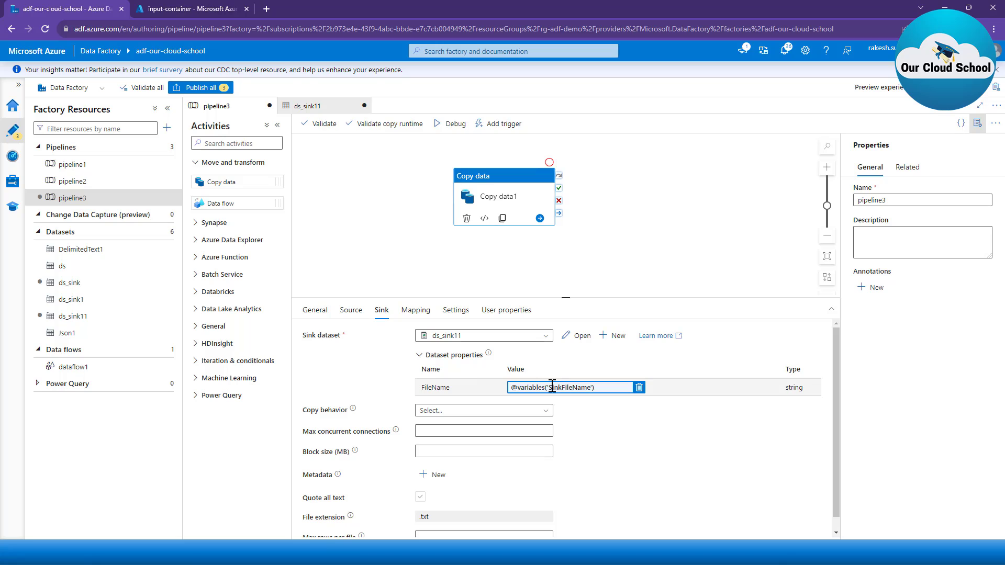
left_click(397, 260)
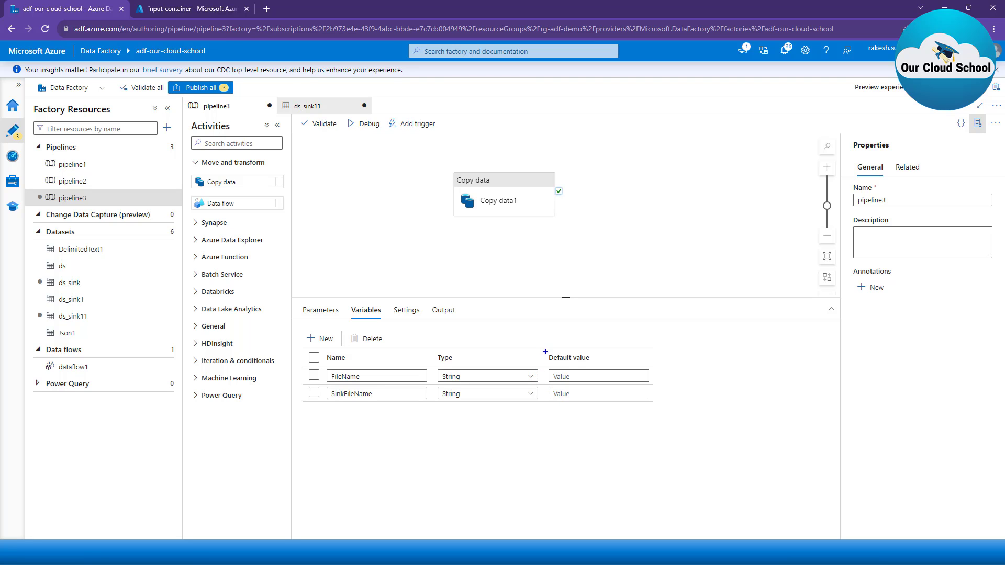
mouse_move(545, 352)
left_mouse_down()
mouse_move(602, 406)
mouse_move(653, 407)
left_mouse_up()
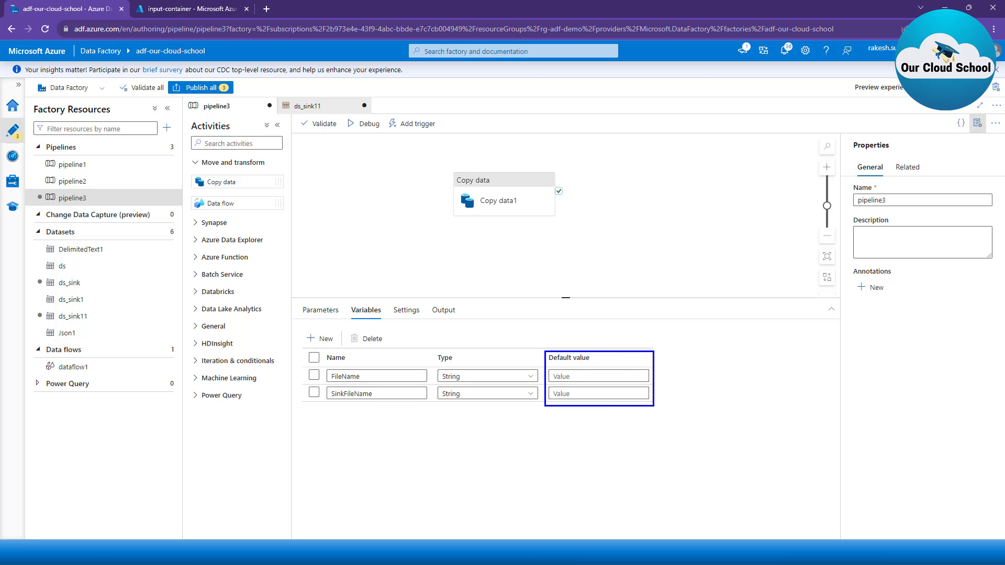
key("Escape")
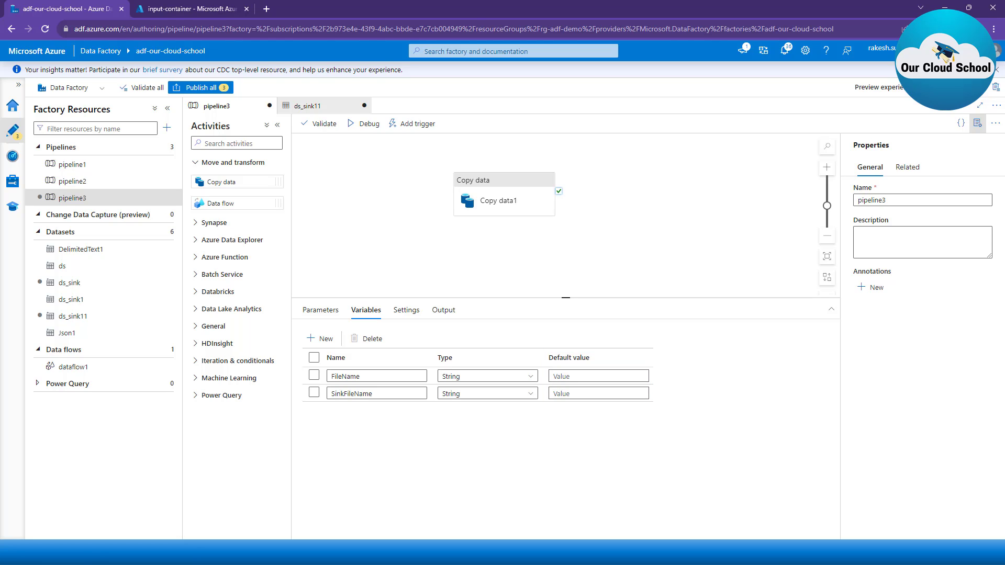
Step: Validate pipeline3 and check which parameters a debug run asks for, without starting the run
left_click(320, 124)
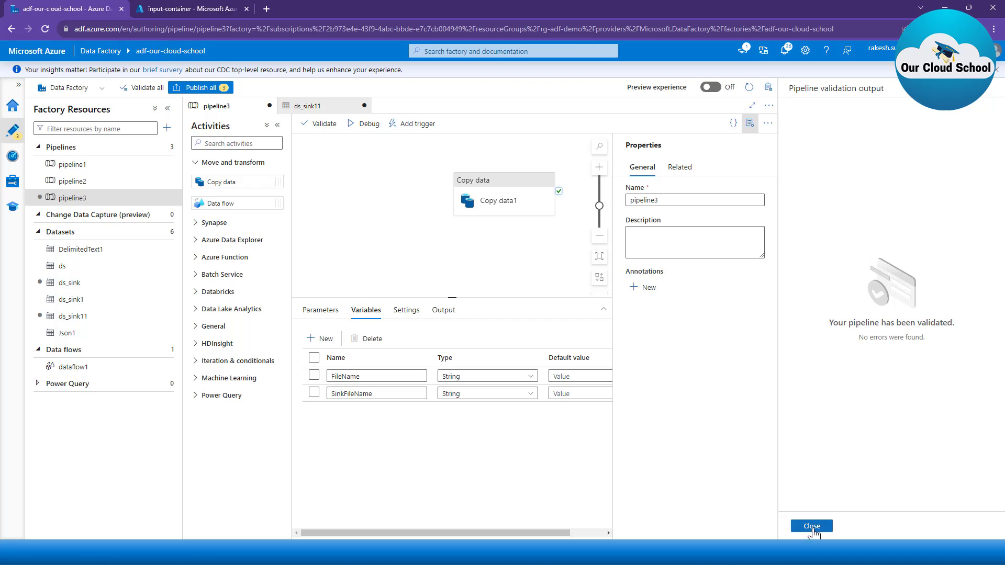
left_click(812, 527)
left_click(368, 124)
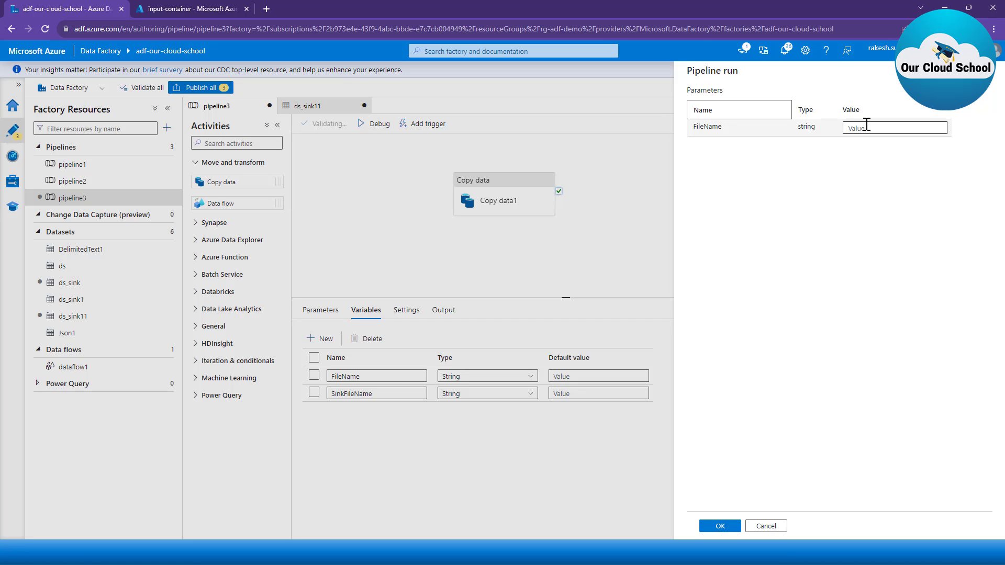
left_click(766, 526)
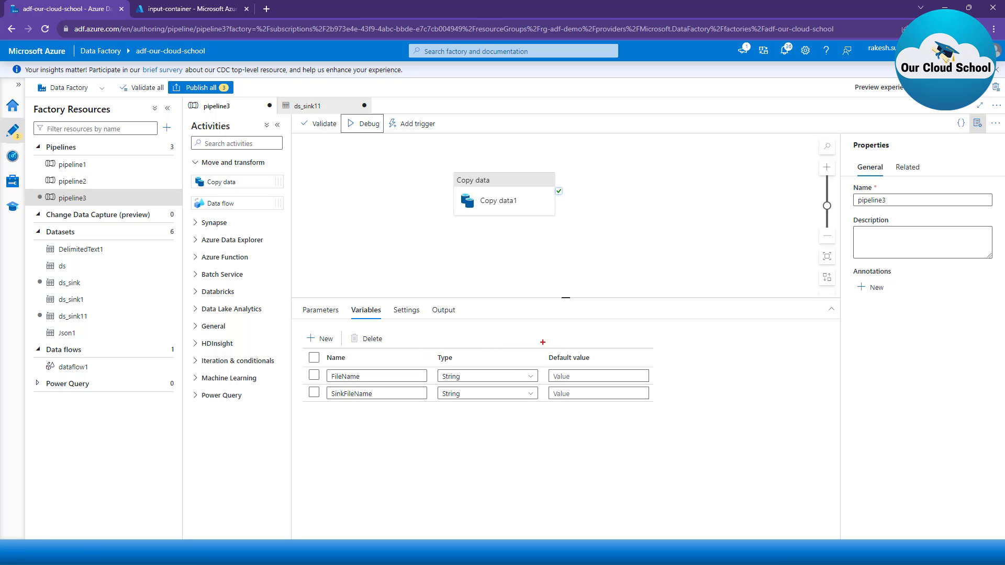
mouse_move(542, 343)
left_mouse_down()
mouse_move(620, 424)
mouse_move(686, 429)
mouse_move(671, 416)
left_mouse_up()
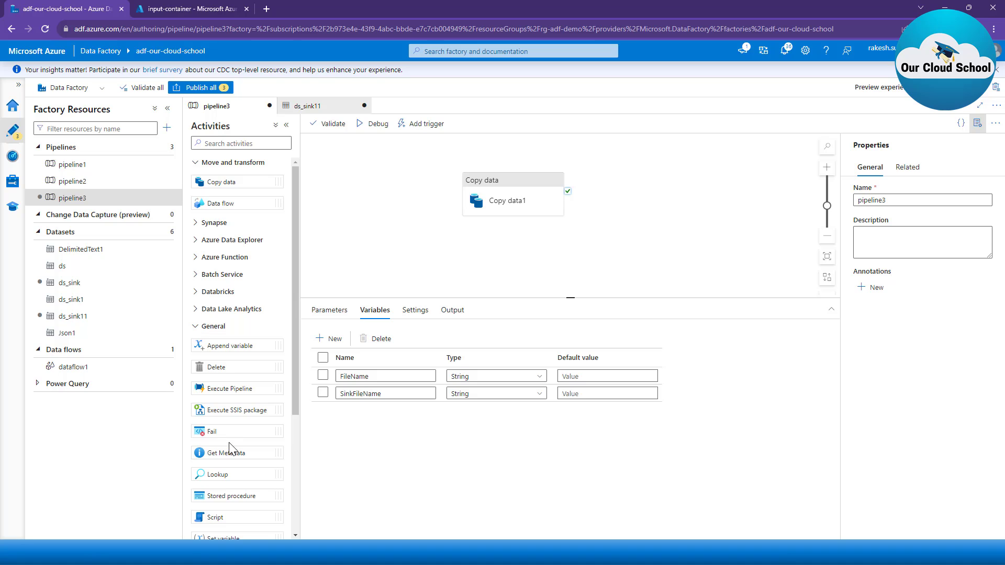
Step: Add a Set variable activity before the Copy data activity and choose FileName as its pipeline variable
scroll(238, 427, "down", 2)
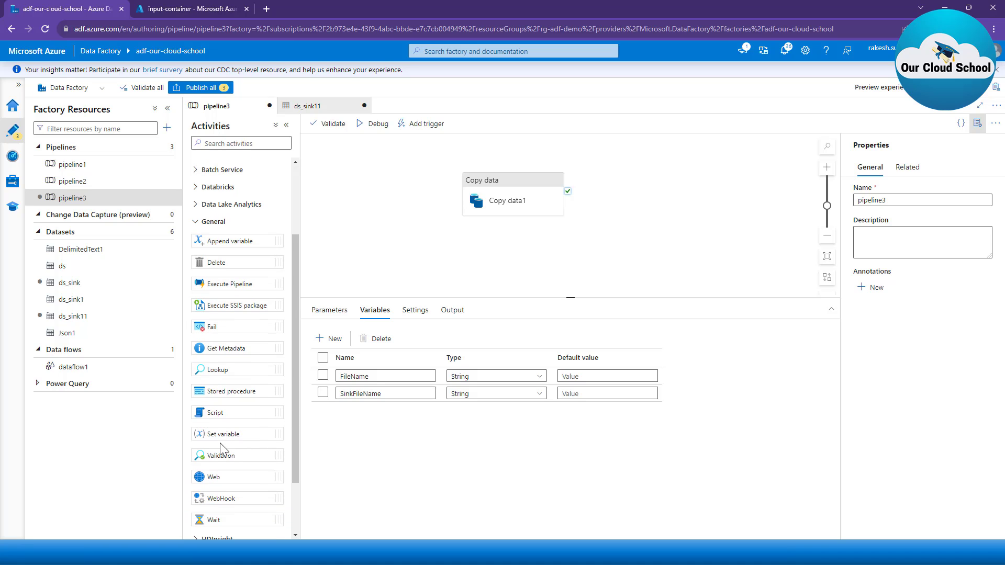
left_click_drag(224, 433, 373, 212)
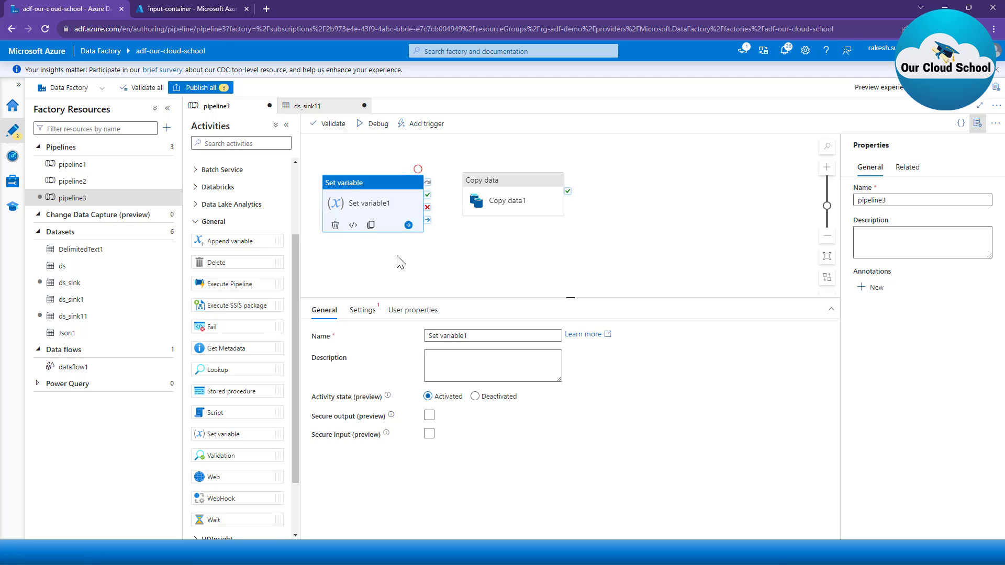
left_click(369, 312)
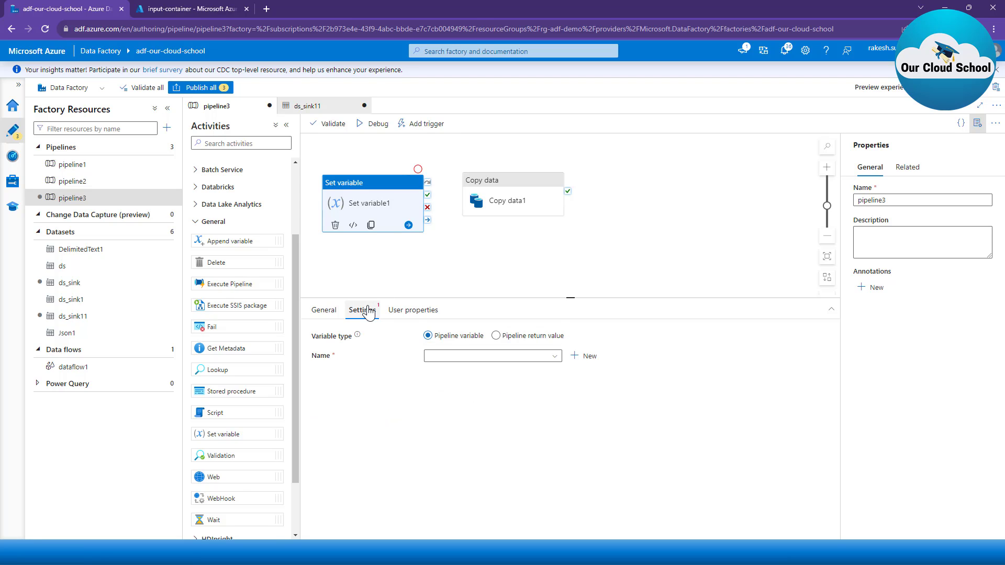
left_click(468, 358)
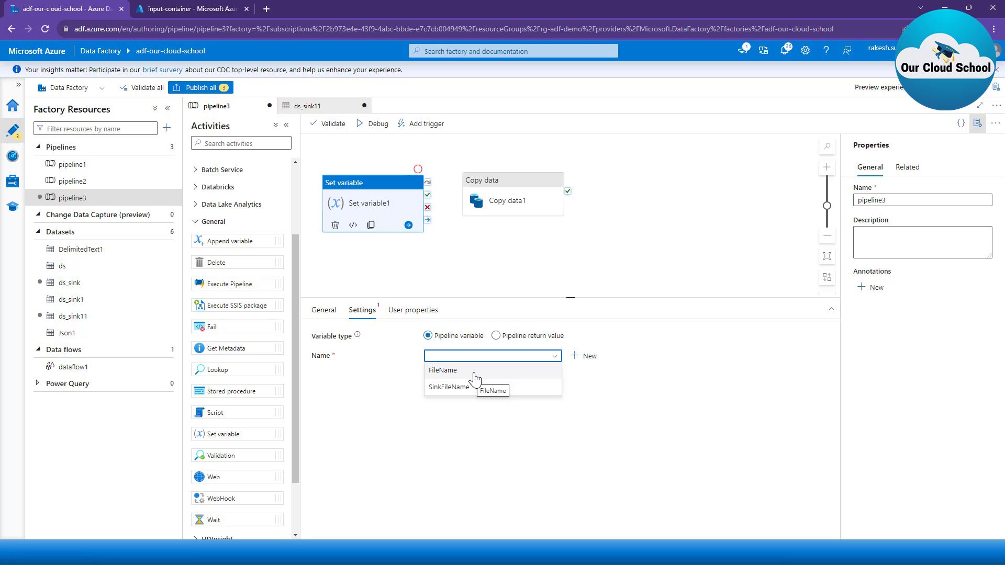
left_click(475, 379)
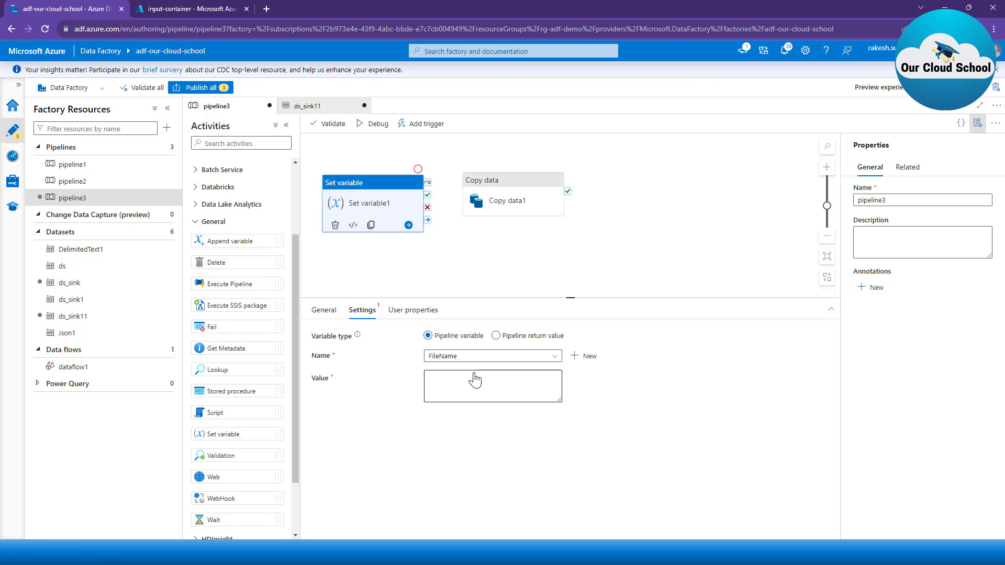
Step: Copy the name of the CSV file modified on 10/4/2023 in input-container and enter it as the FileName variable's value in Set variable1
left_click(475, 374)
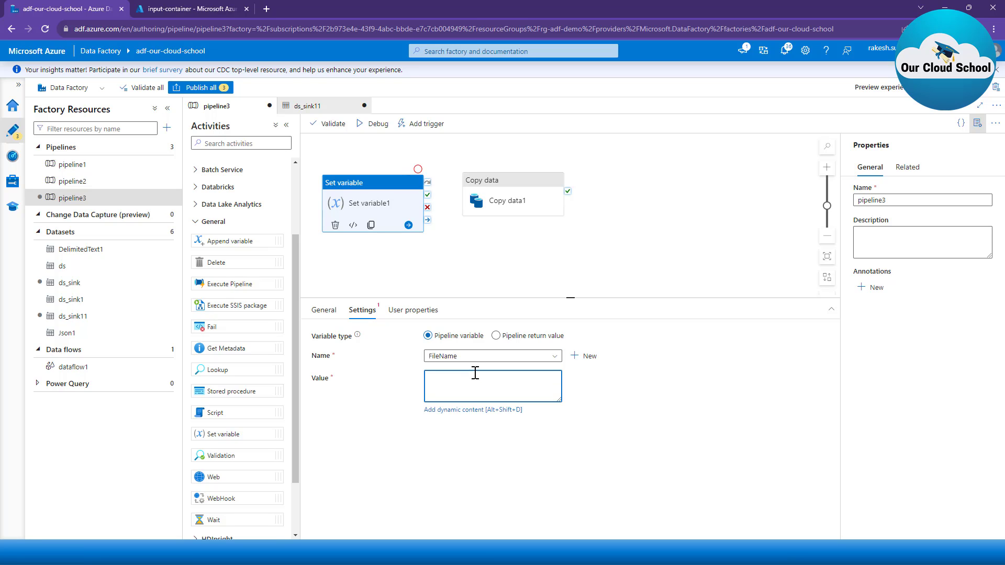
left_click(165, 7)
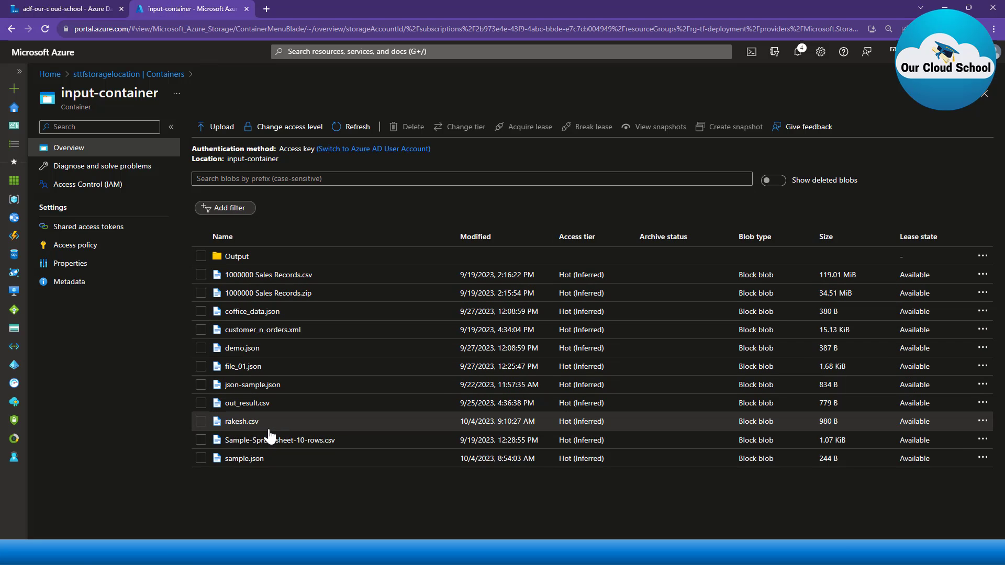
left_click_drag(267, 427, 214, 423)
key("ctrl+c")
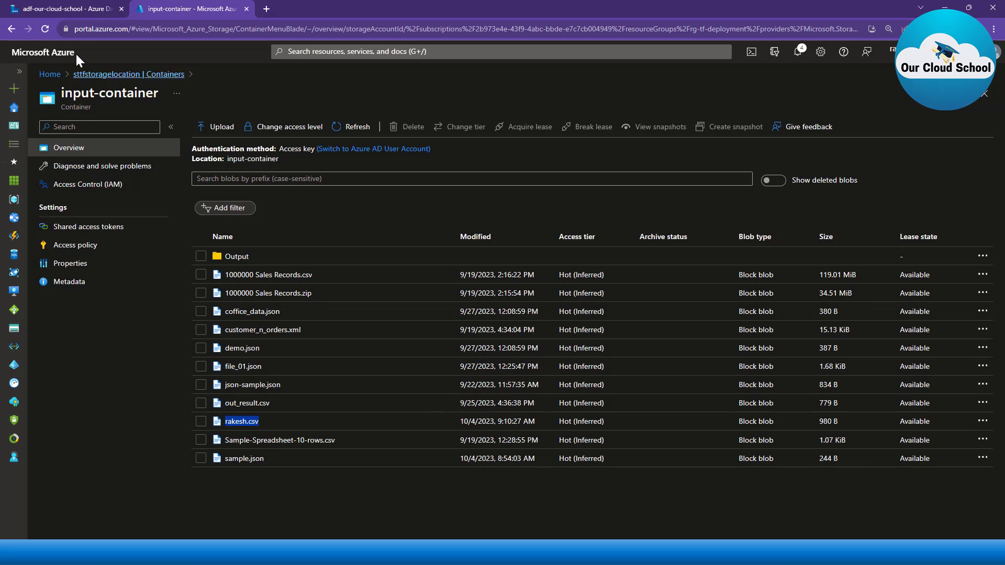
left_click(105, 11)
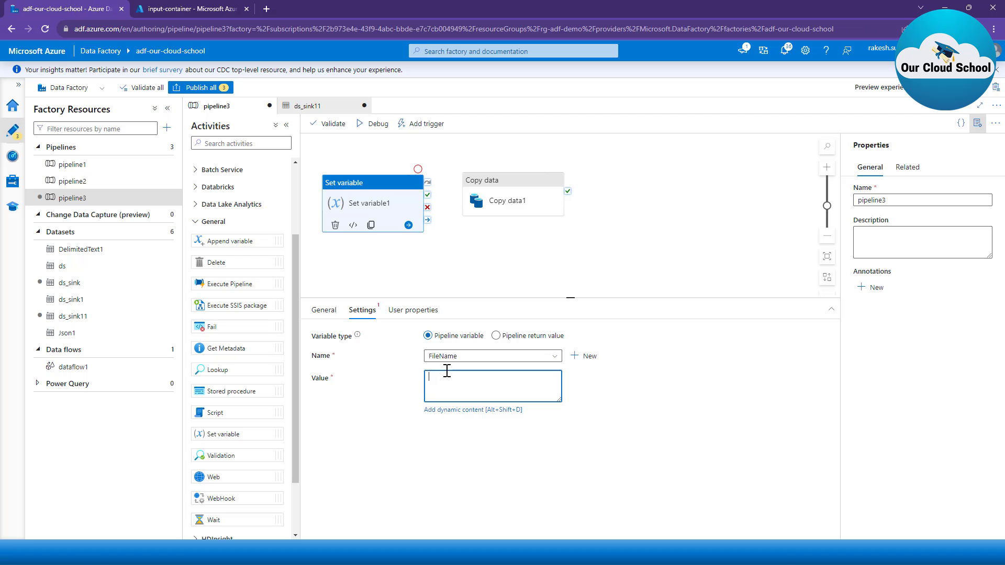
key("ctrl+v")
left_click(451, 284)
left_click(388, 208)
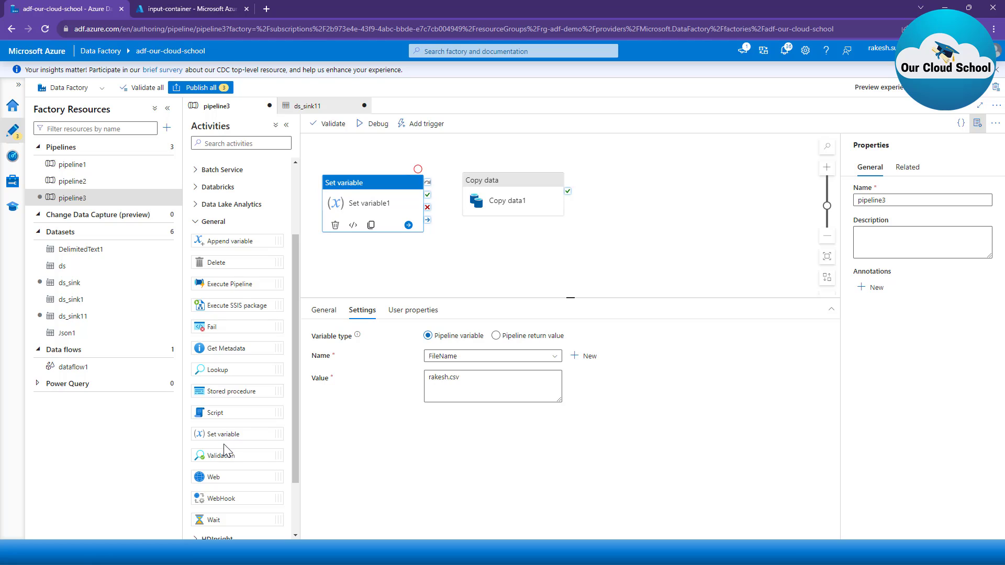
Step: Add a second Set variable activity below the first one and choose SinkFileName as its pipeline variable
left_click_drag(227, 437, 414, 280)
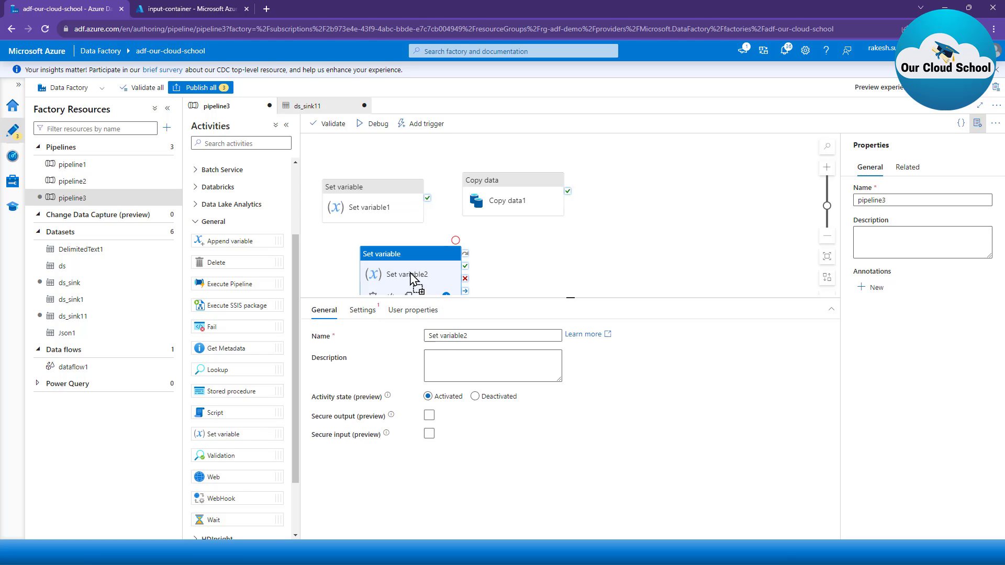
left_click(363, 310)
left_click(480, 361)
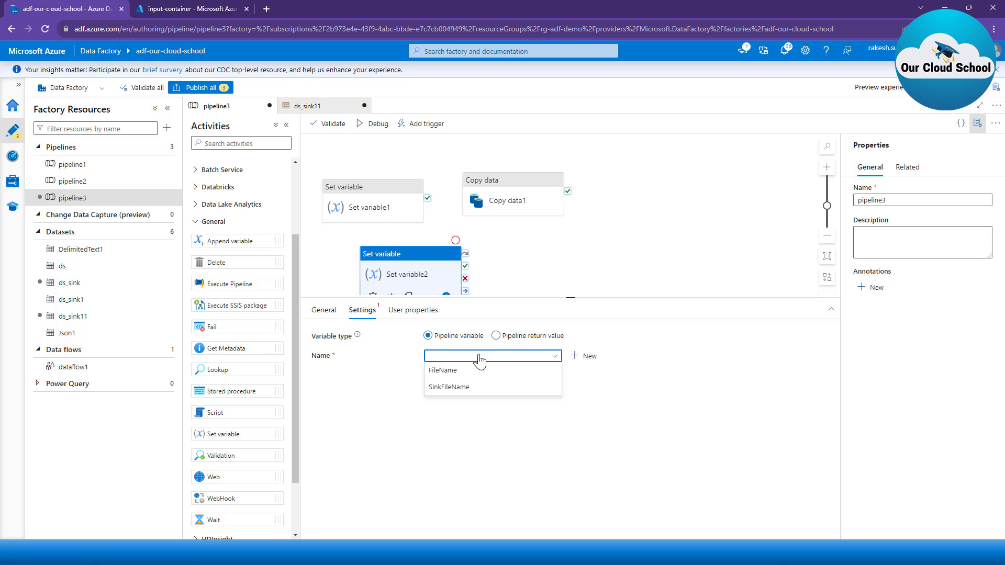
left_click(468, 387)
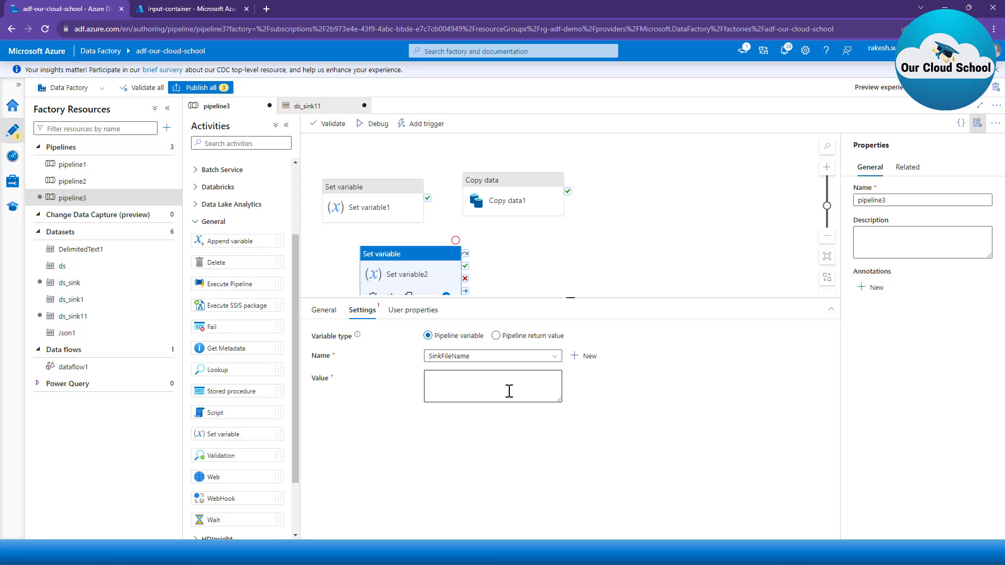
left_click(510, 391)
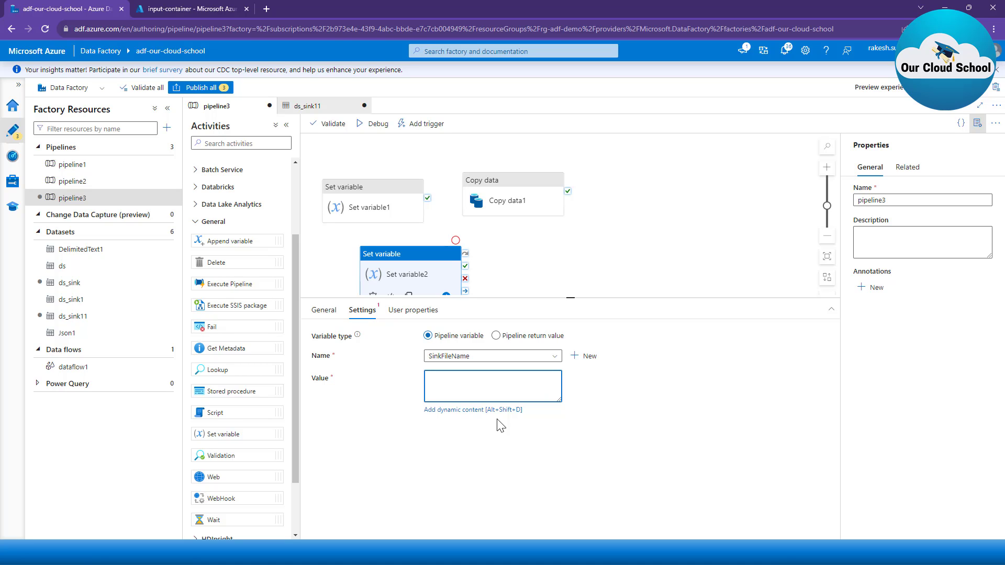
left_click(492, 410)
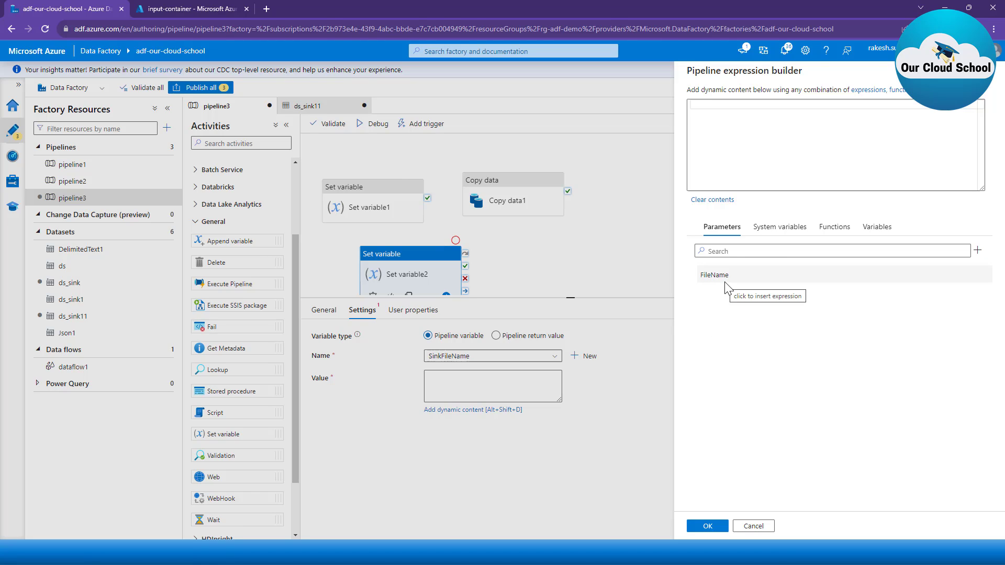
left_click(776, 229)
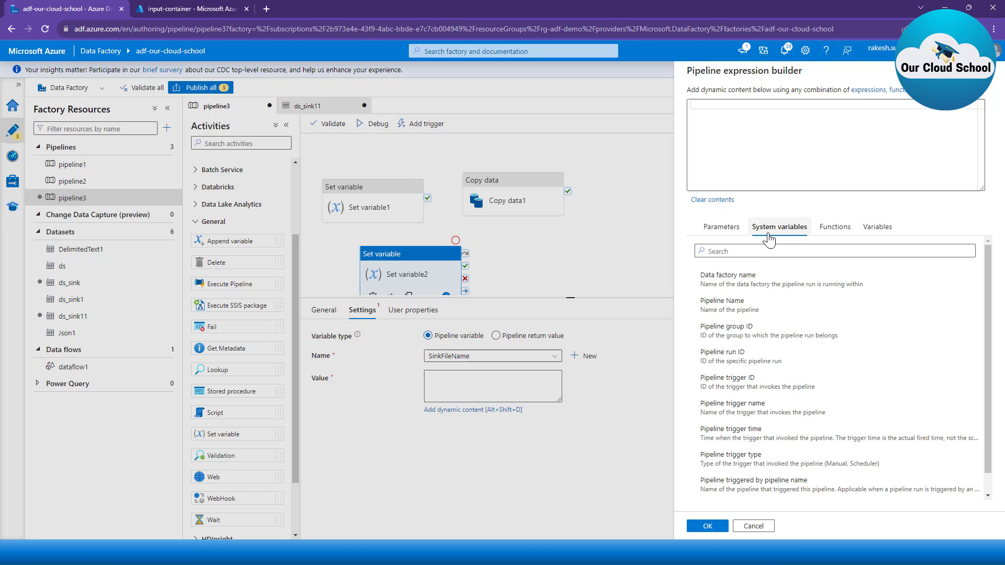
left_click(834, 227)
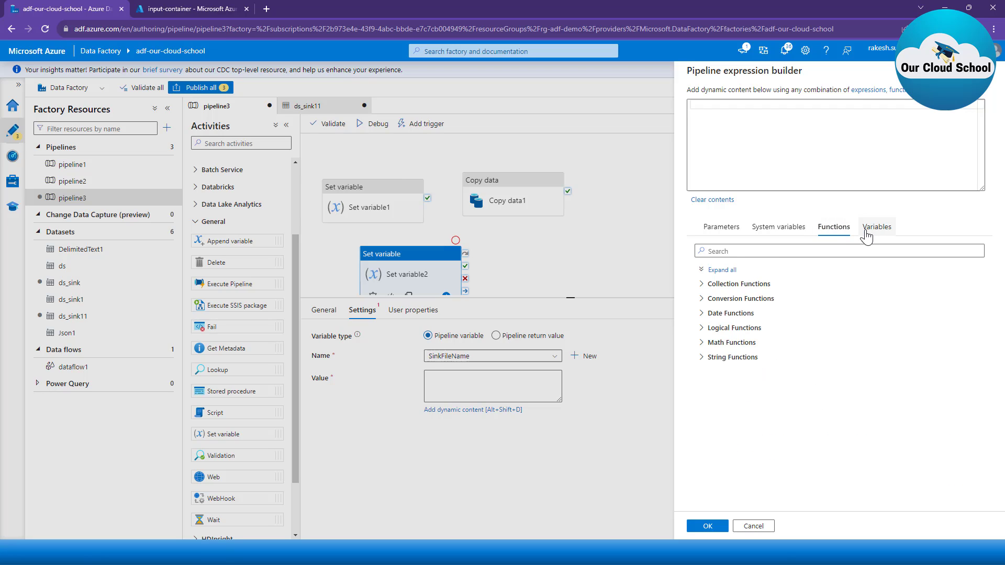
left_click(867, 235)
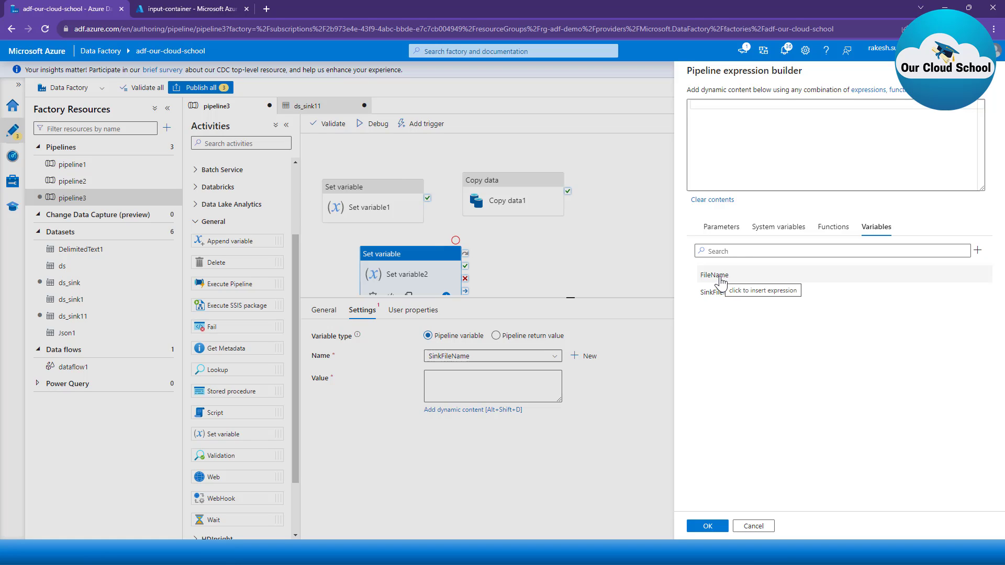
left_click(721, 116)
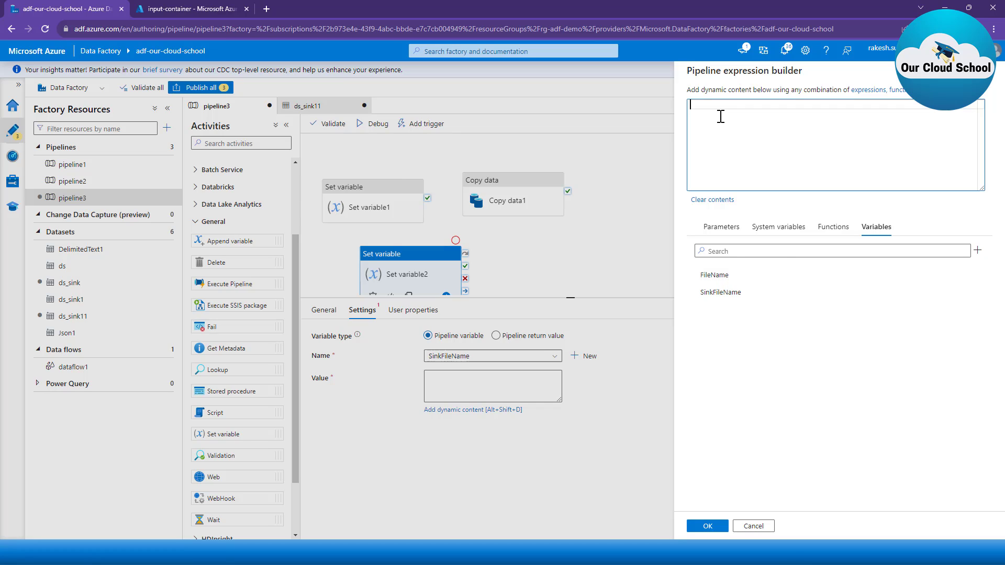
type("concat")
type("(")
type("@")
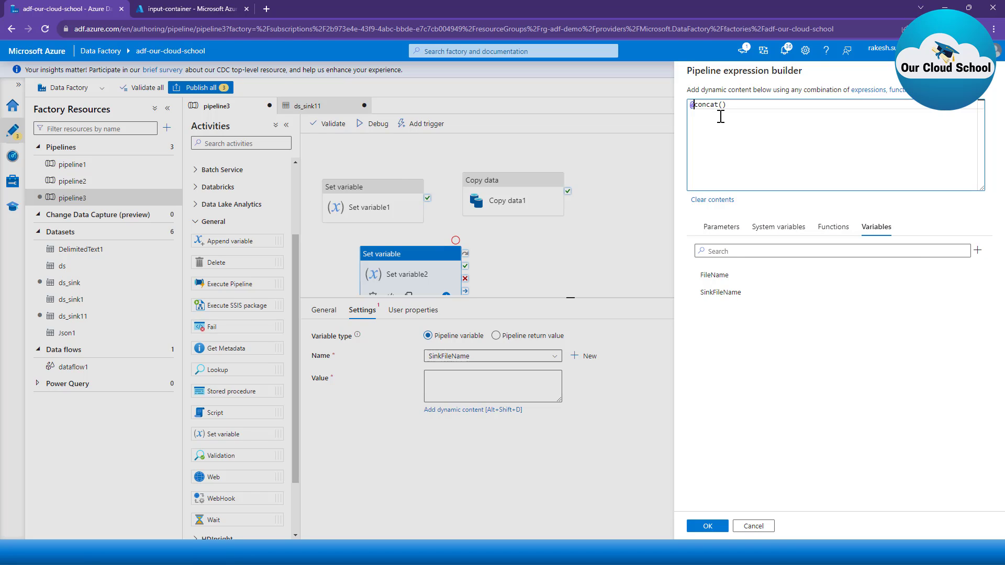
left_click(720, 116)
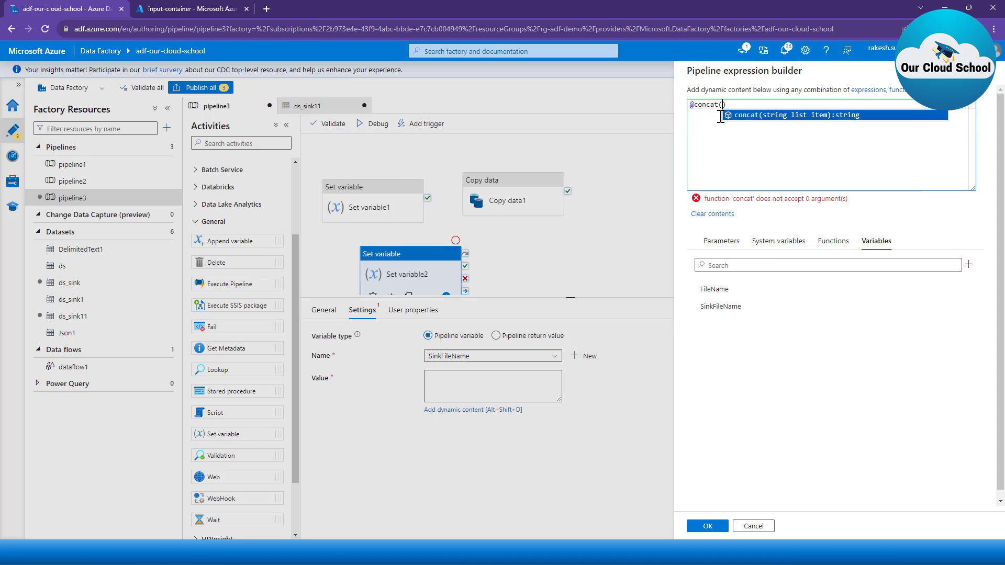
left_click(717, 289)
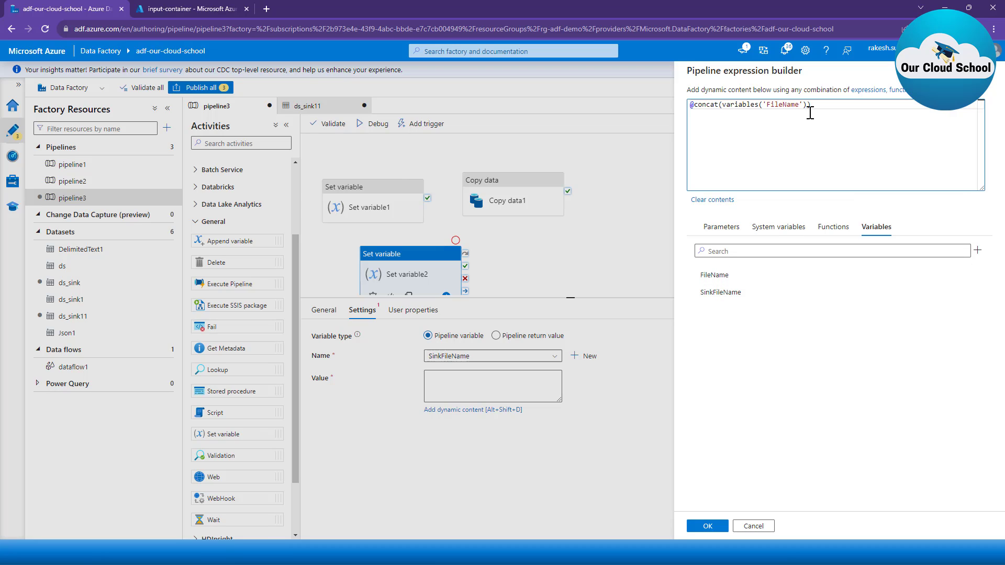
Step: Search the expression functions for guid and insert guid() as the second argument of concat
type(",")
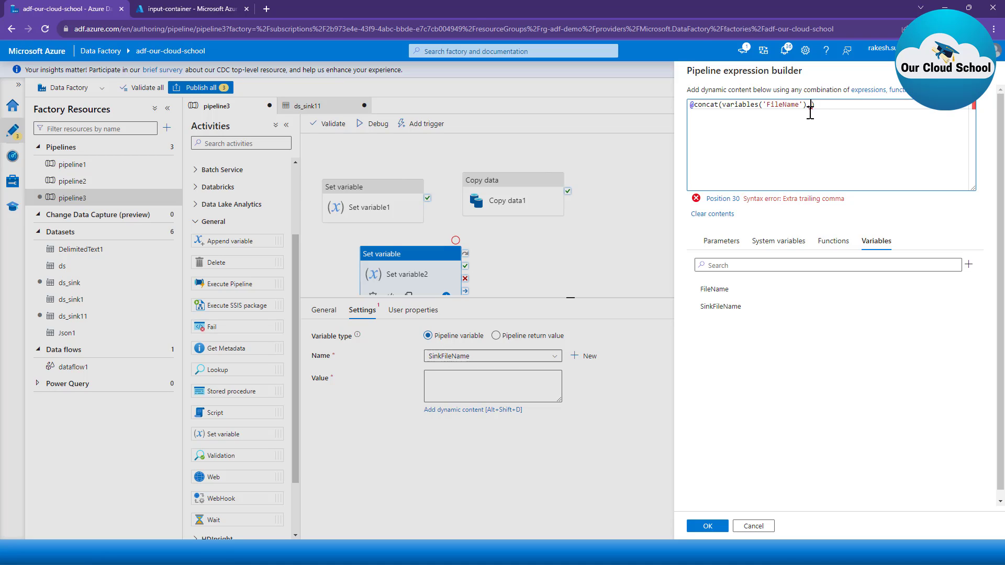
type("gui")
key("BackSpace")
key("BackSpace")
key("BackSpace")
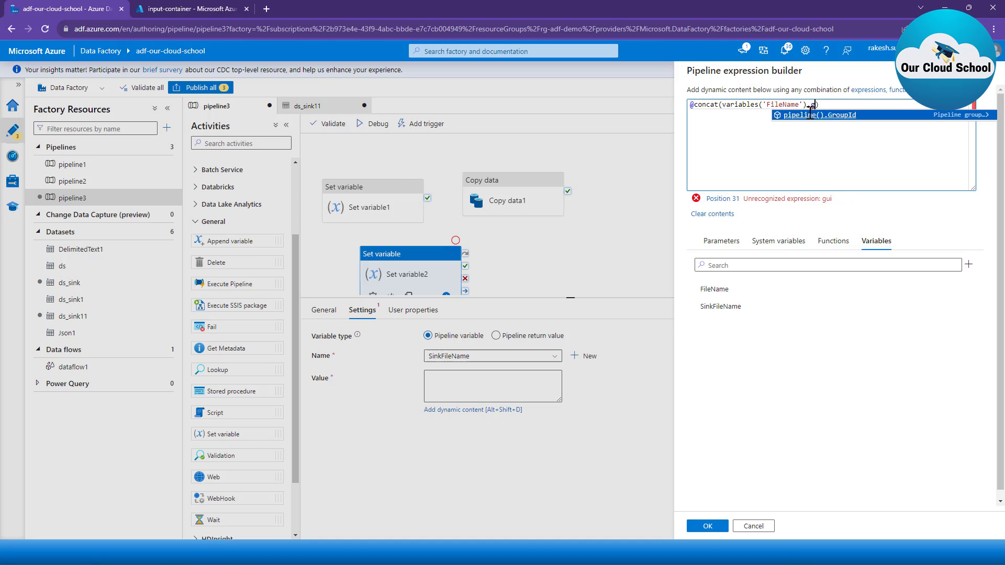
left_click(785, 241)
left_click(834, 241)
left_click(813, 266)
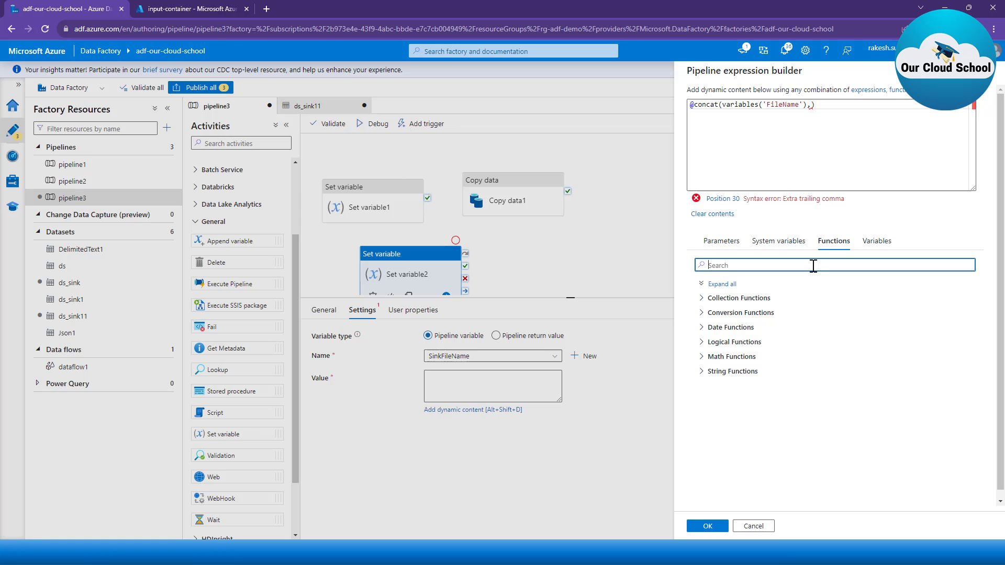
type("guid")
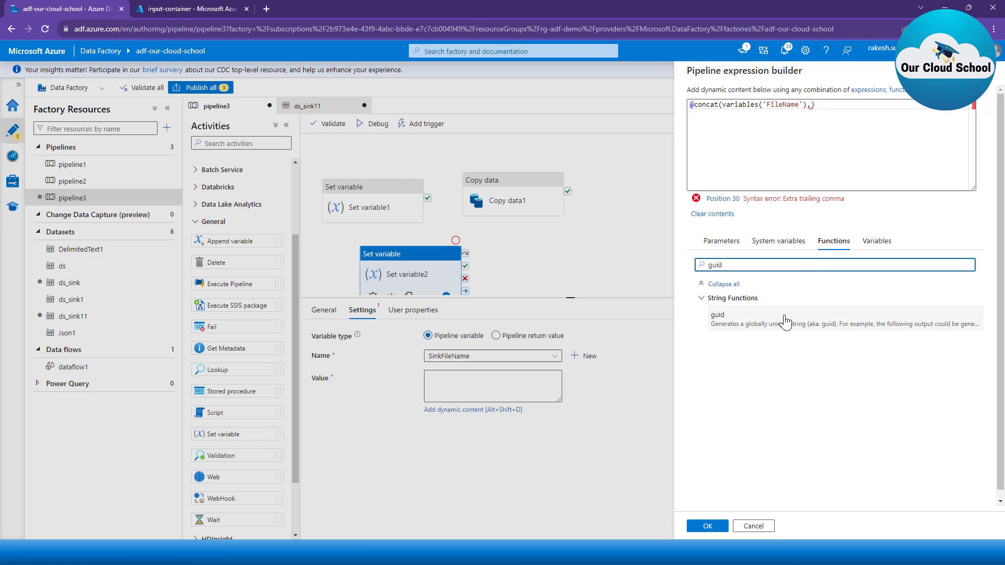
left_click(730, 320)
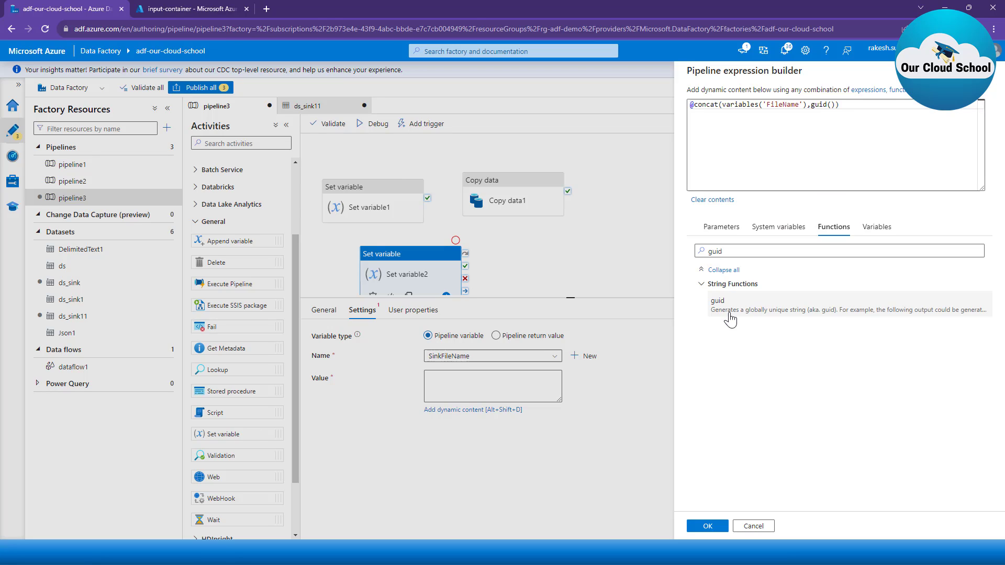
Step: Append the literal '.csv' as the third concat argument and review each part of the expression
left_click(835, 106)
type(",'")
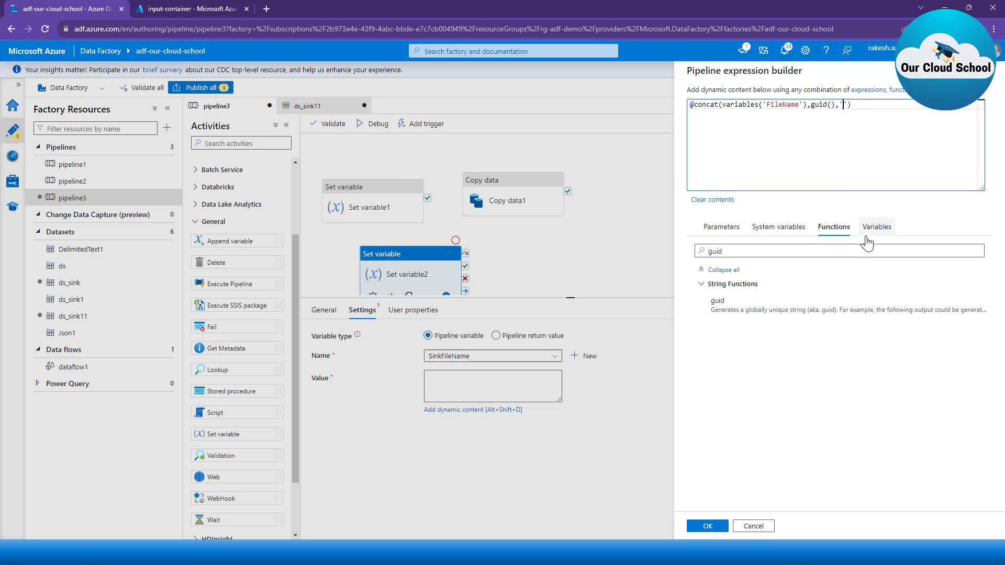
type(".csv")
mouse_move(703, 104)
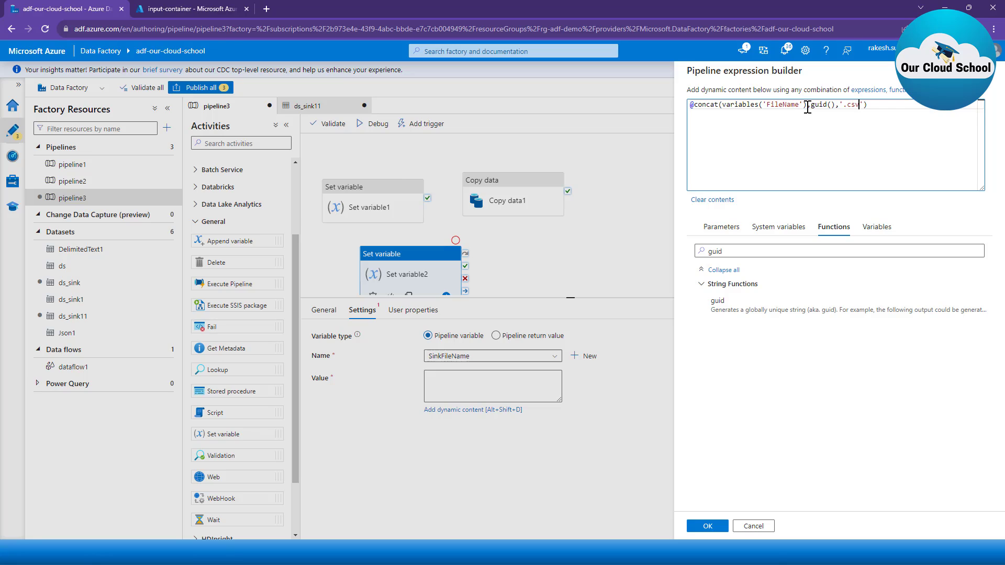
left_click_drag(807, 105, 724, 104)
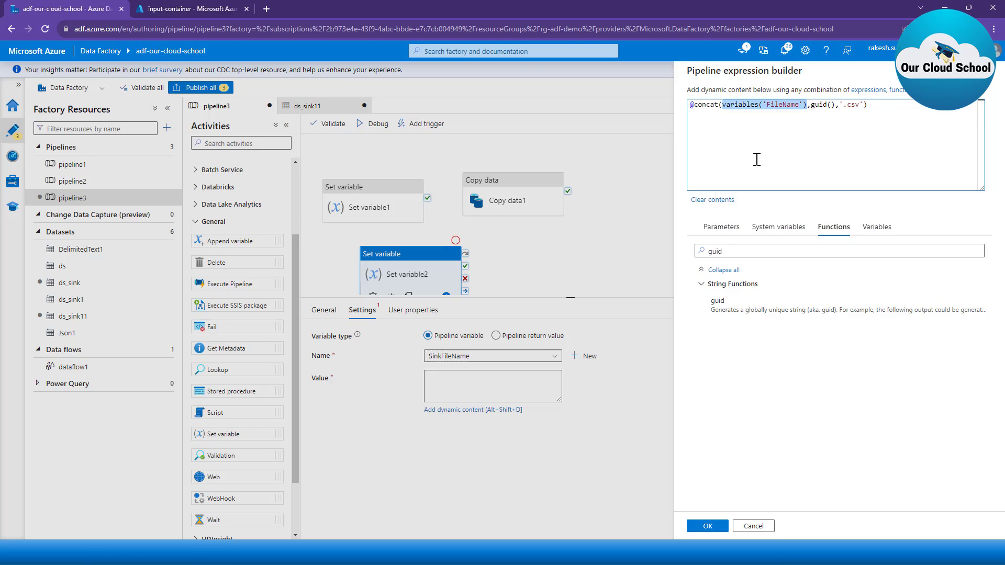
mouse_move(837, 104)
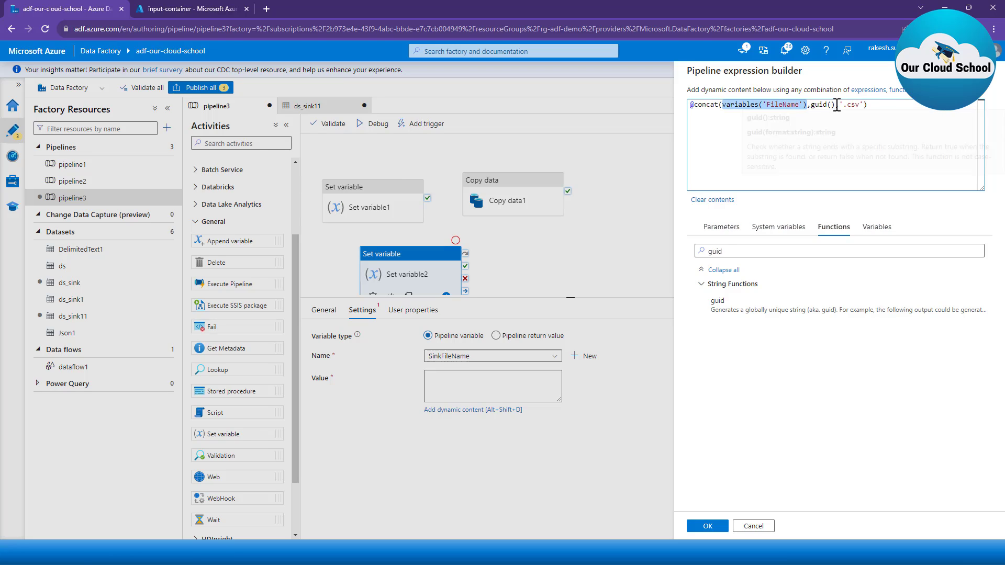
left_click_drag(836, 104, 806, 106)
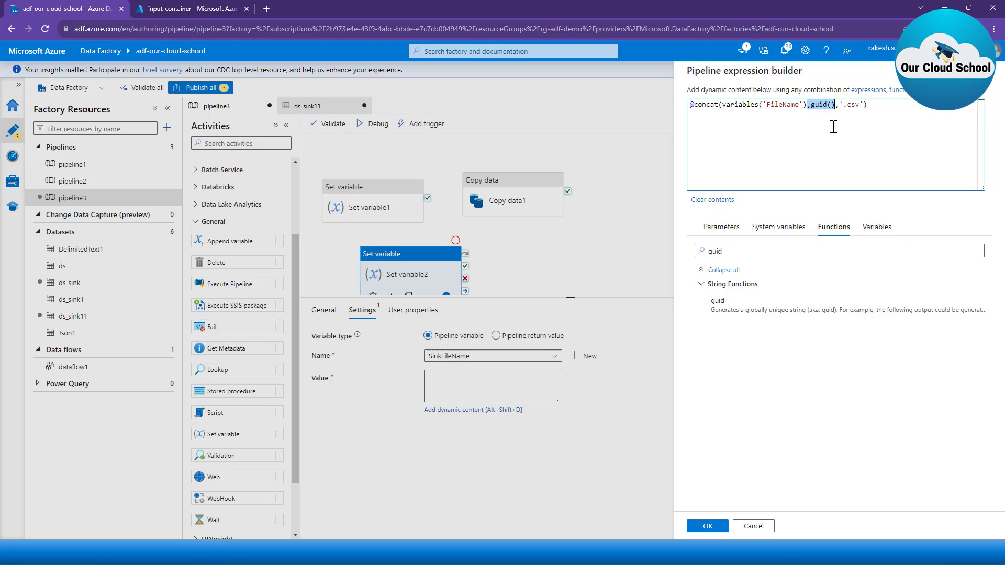
left_click(853, 104)
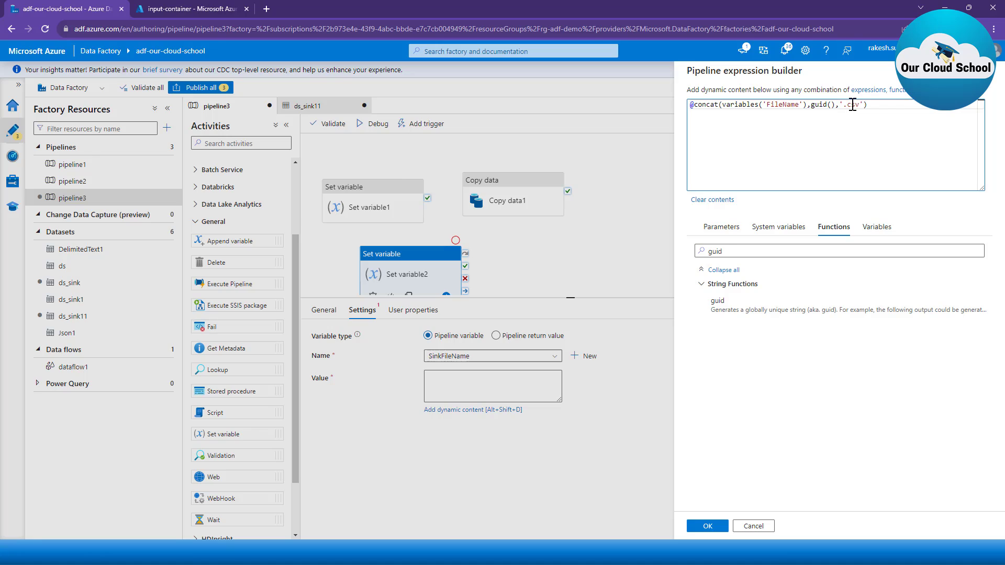
double_click(853, 105)
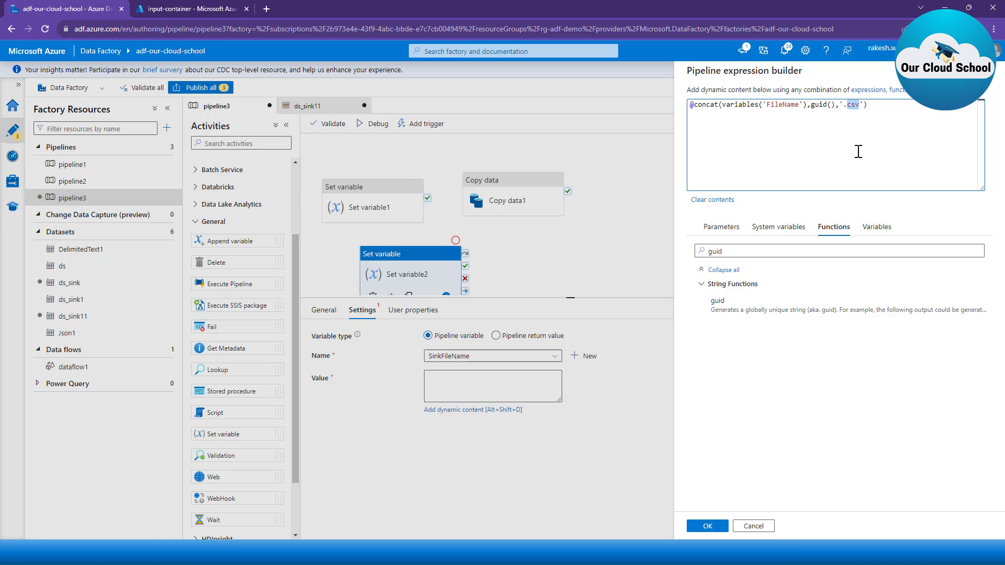
Step: Move guid() in front of variables('FileName') as the first concat argument, followed by a comma
left_click(836, 105)
left_click_drag(836, 107, 839, 106)
key("shift+End")
key("shift+Left")
key("shift+Left")
key("shift+Left")
key("shift+Left")
key("shift+Left")
key("shift+Left")
key("shift+Left")
key("shift+Left")
key("ctrl+c")
key("Delete")
key("ctrl+Left")
key("ctrl+Left")
key("ctrl+Left")
key("ctrl+Left")
key("ctrl+Left")
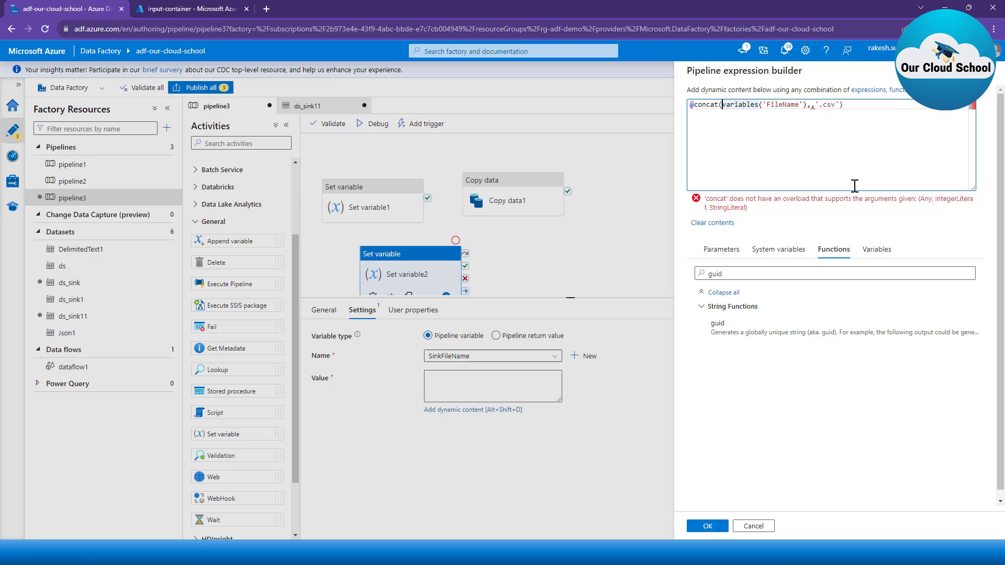
key("ctrl+Right")
key("ctrl+Left")
key("ctrl+v")
type(",")
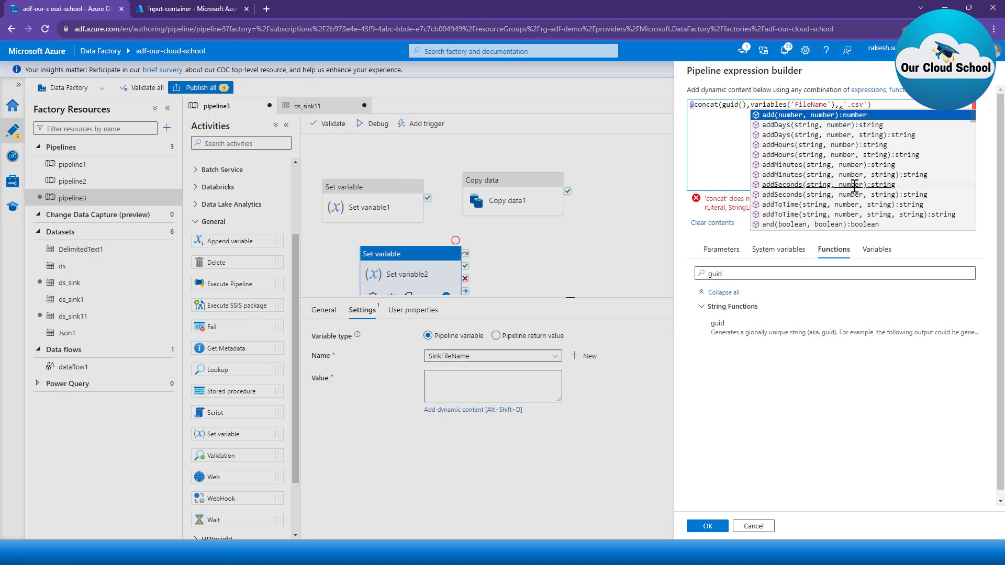
left_click(840, 103)
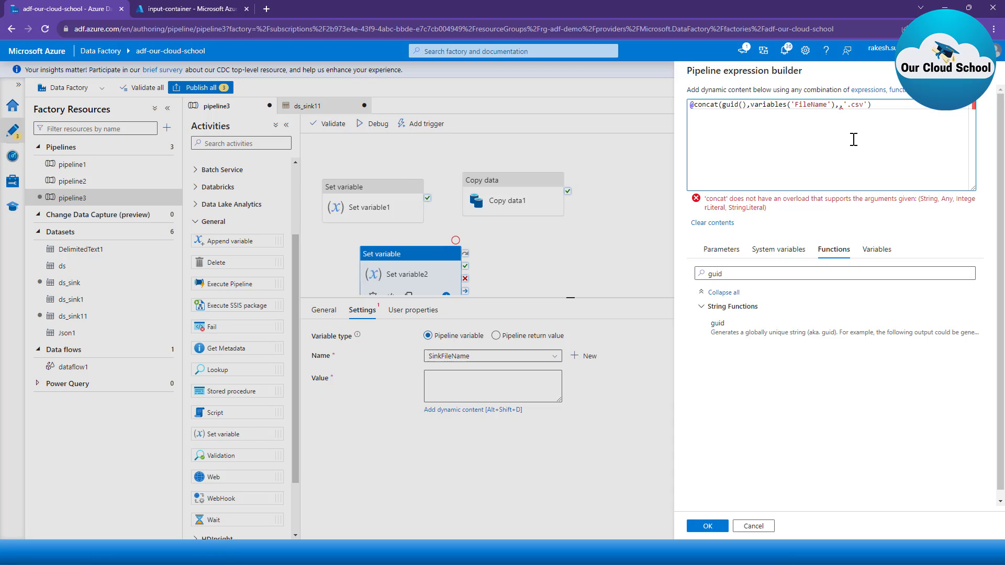
key("shift+Right")
key("shift+Right")
key("shift+Right")
key("shift+Right")
key("shift+Right")
key("shift+Right")
key("shift+Right")
key("shift+Right")
key("BackSpace")
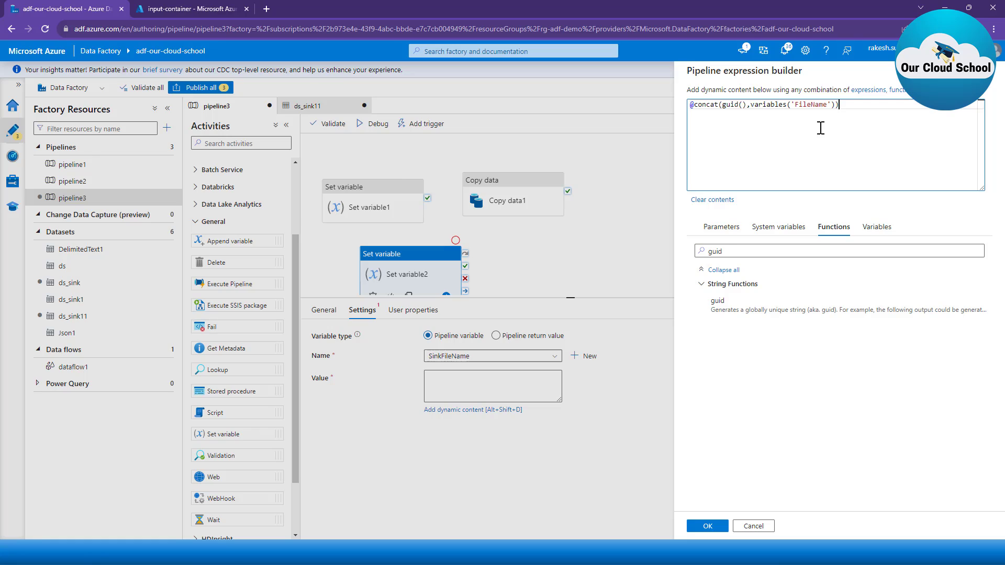
double_click(734, 105)
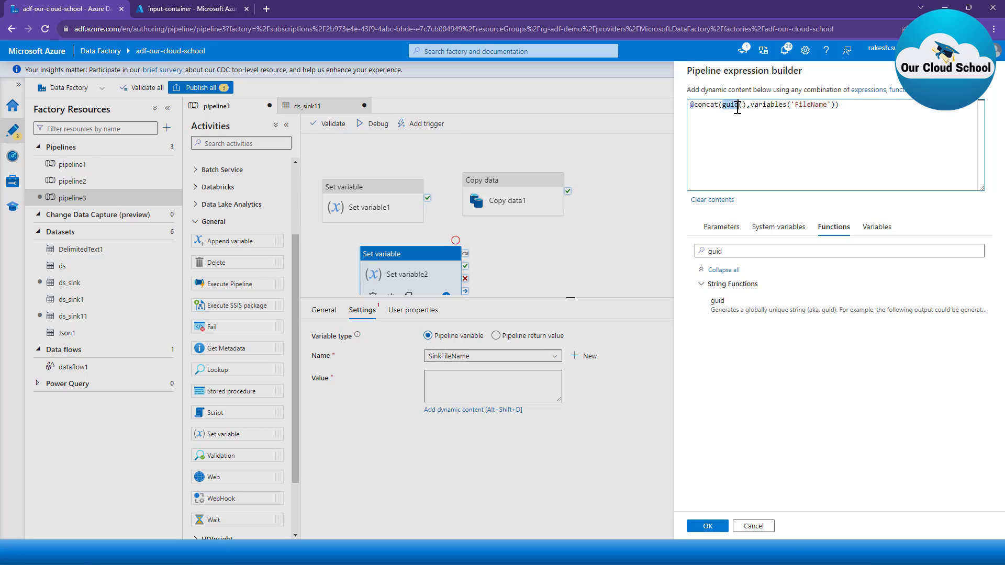
left_click(796, 103)
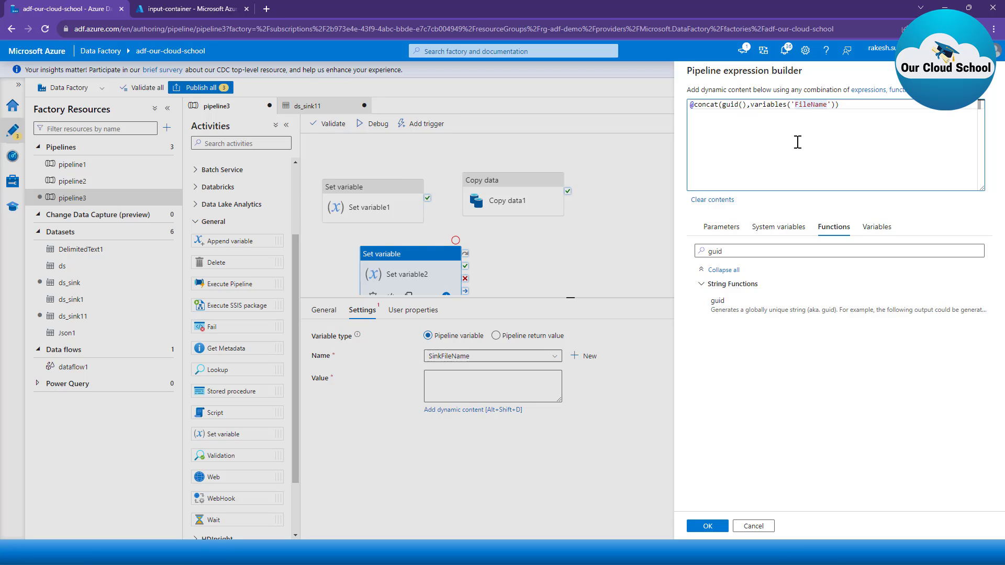
Step: Confirm the value expression, line up the three activities, and chain Set variable1, Set variable2 and Copy data1 with on-completion connections
left_click(708, 526)
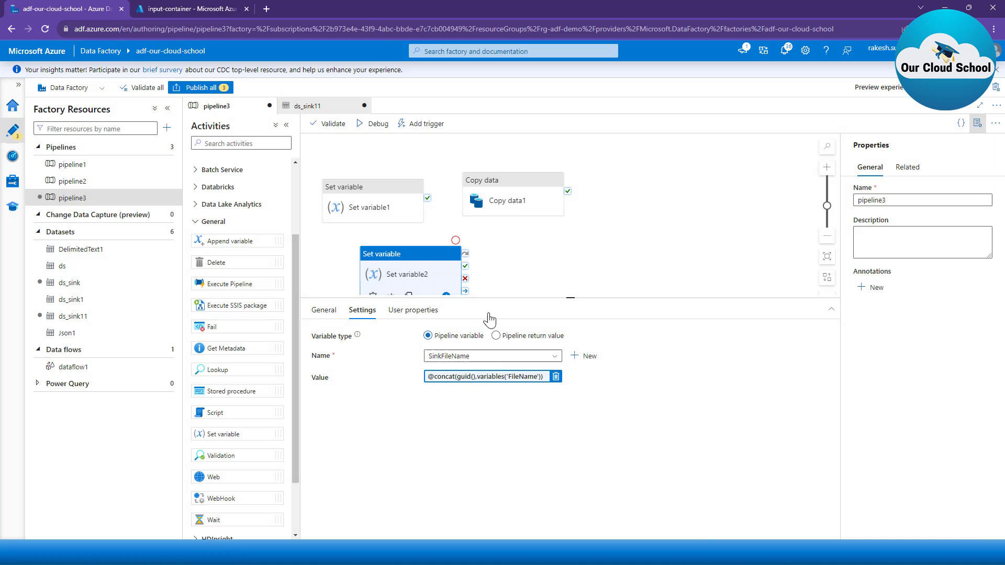
left_click_drag(490, 178, 657, 191)
left_click_drag(426, 262, 545, 187)
left_click_drag(428, 216, 482, 211)
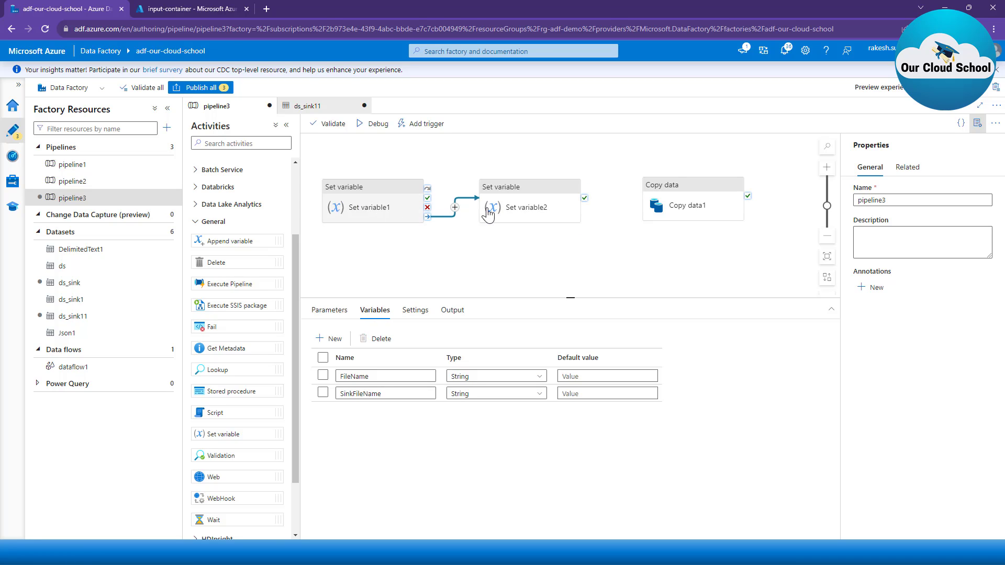
left_click(576, 213)
left_click_drag(584, 219, 659, 189)
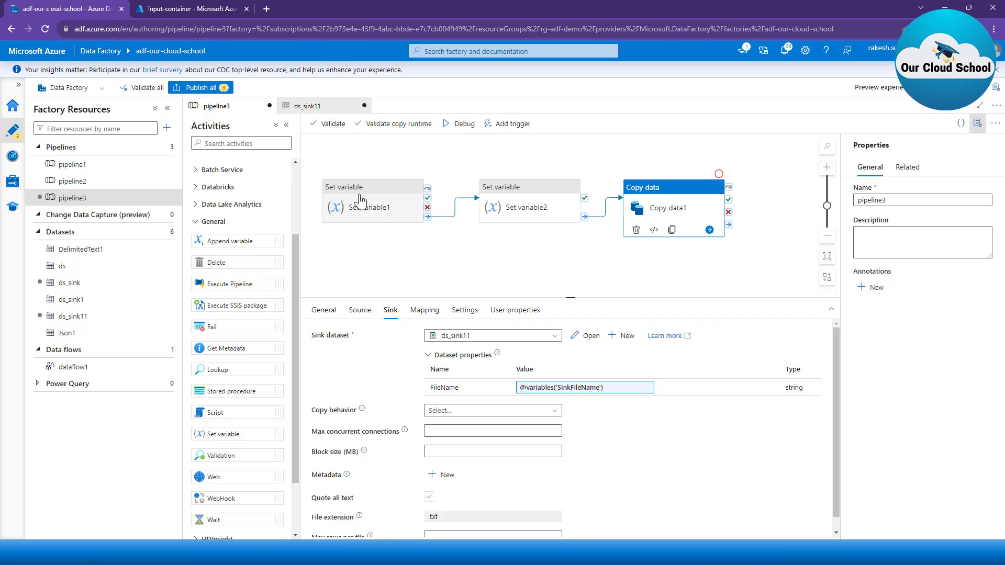
Step: Add a new String variable named NEW_Var from the Set variable2 settings
left_click(525, 206)
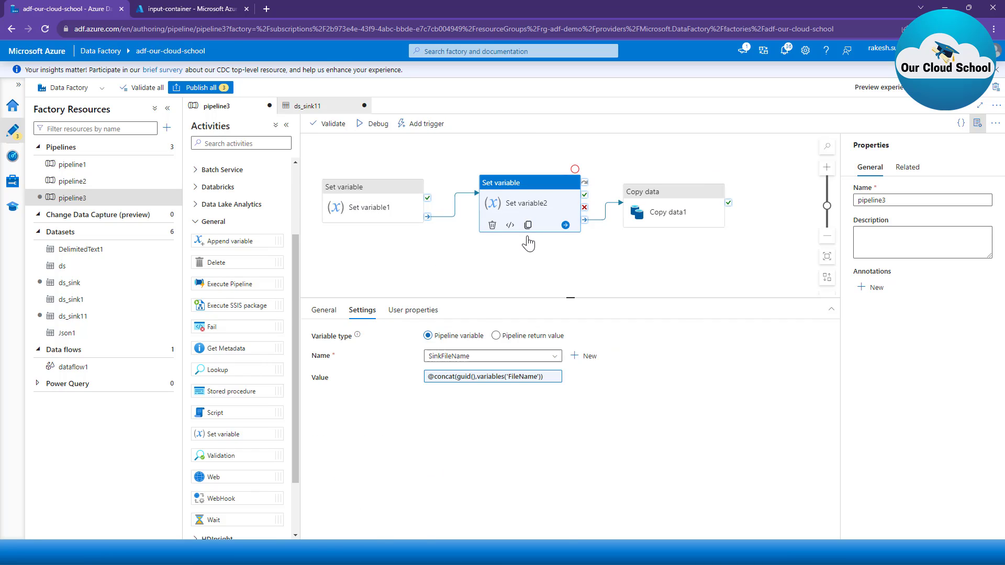
left_click(579, 359)
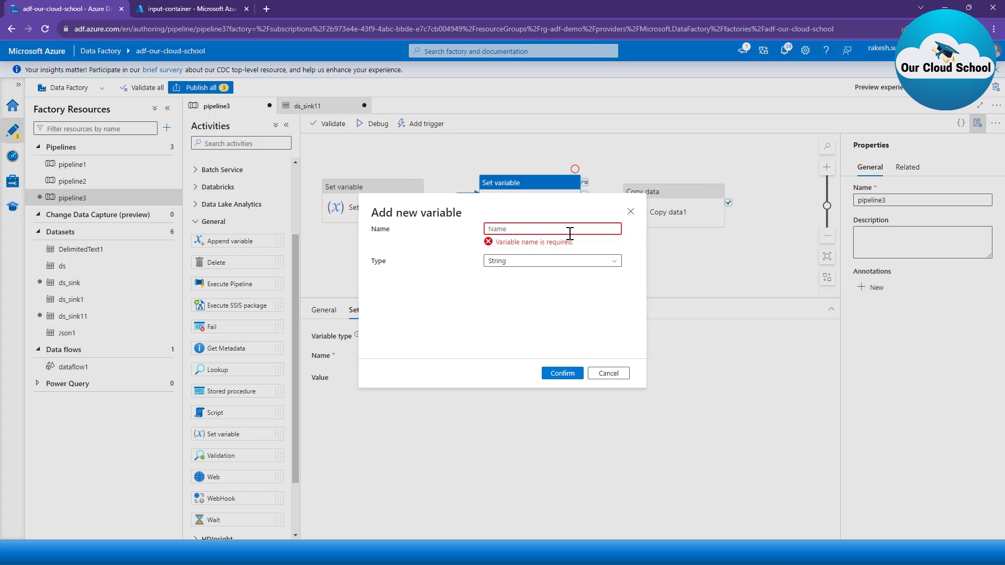
type("NEW_")
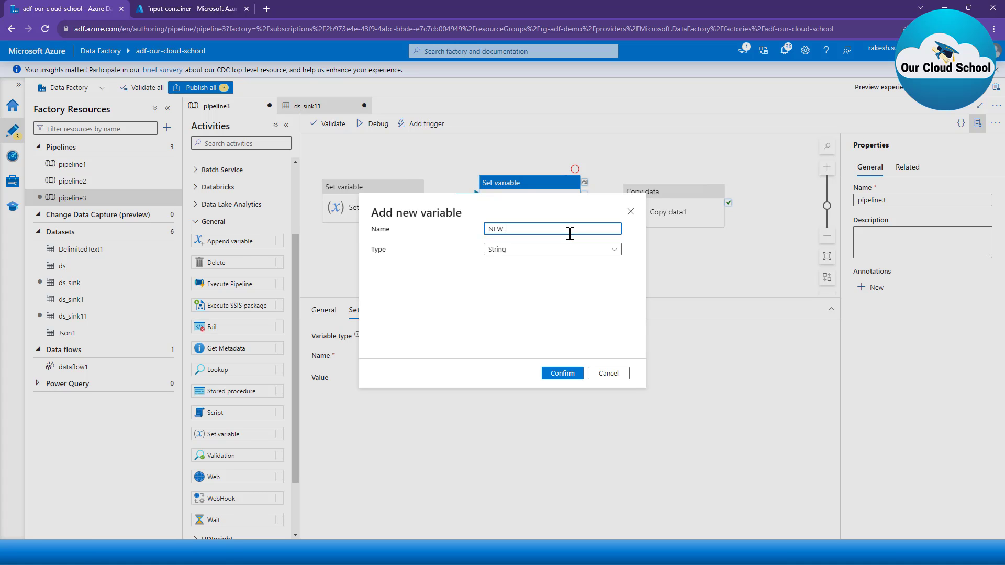
type("Var")
left_click(572, 374)
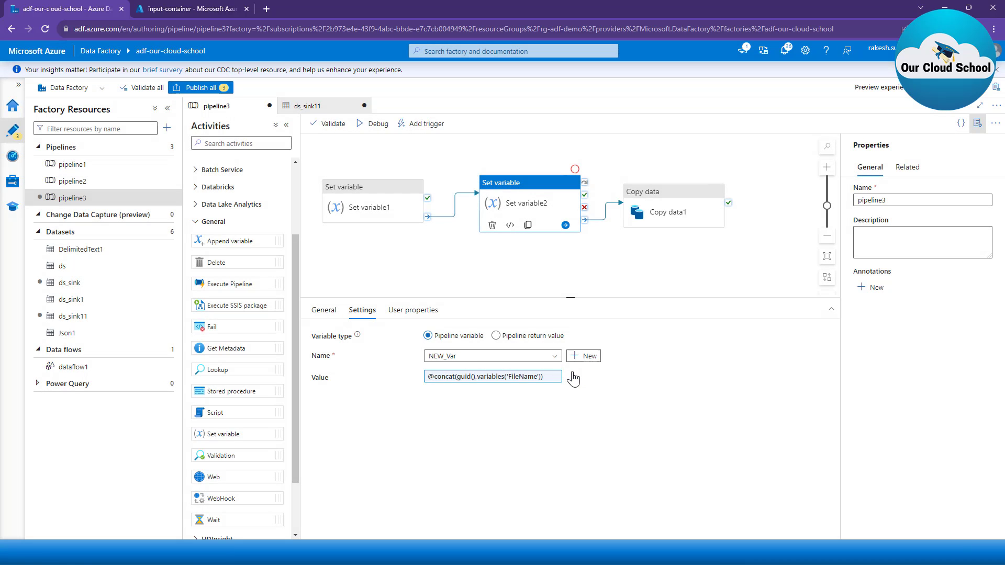
Step: Check the pipeline's variable list and switch the variable assigned by Set variable2 back to SinkFileName
left_click(505, 357)
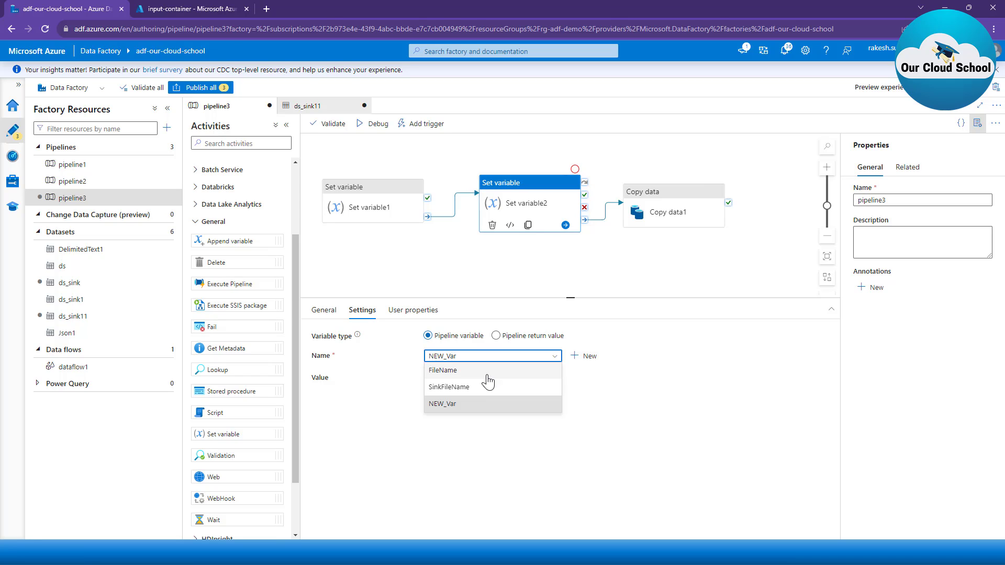
left_click(458, 289)
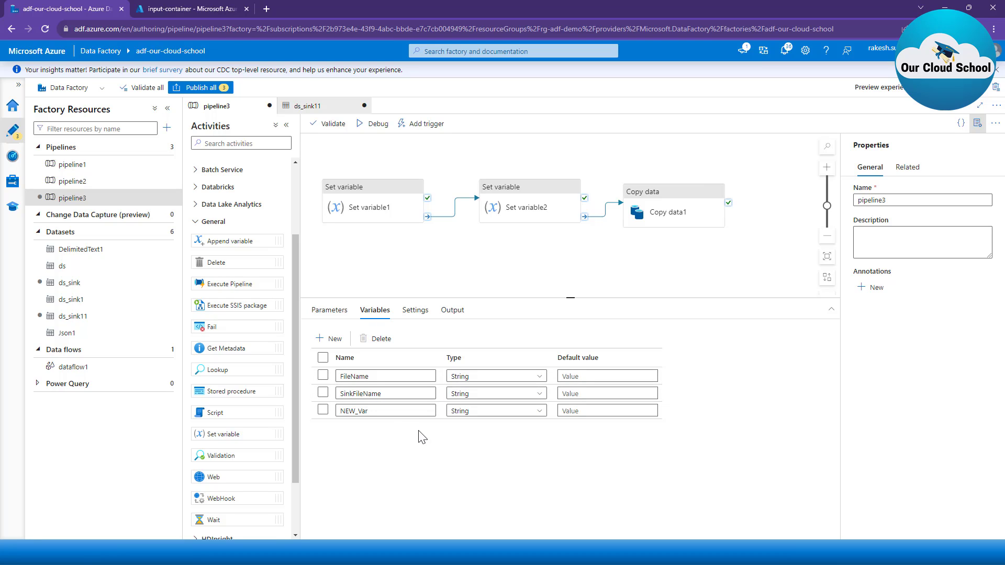
left_click(524, 220)
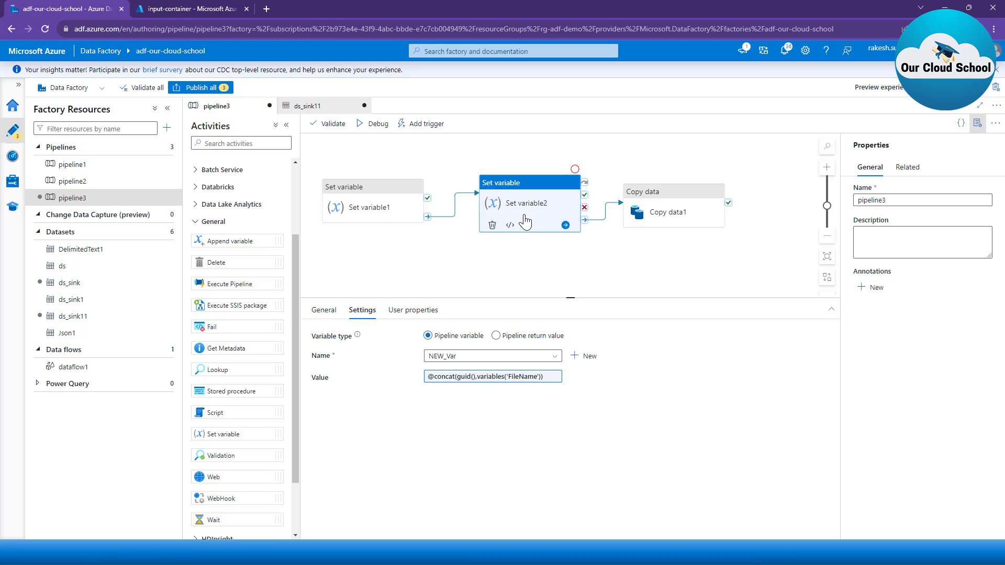
left_click(506, 281)
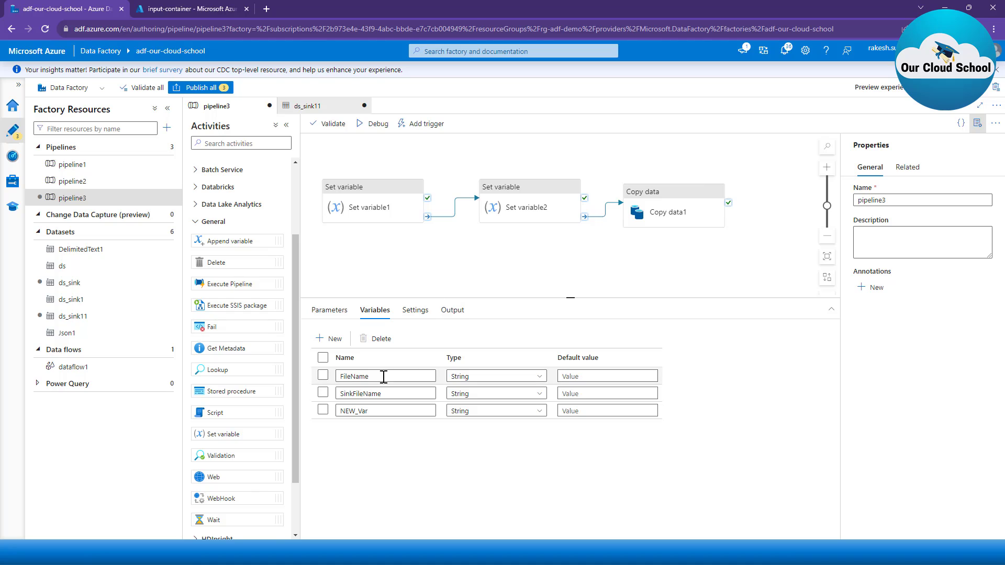
left_click(516, 212)
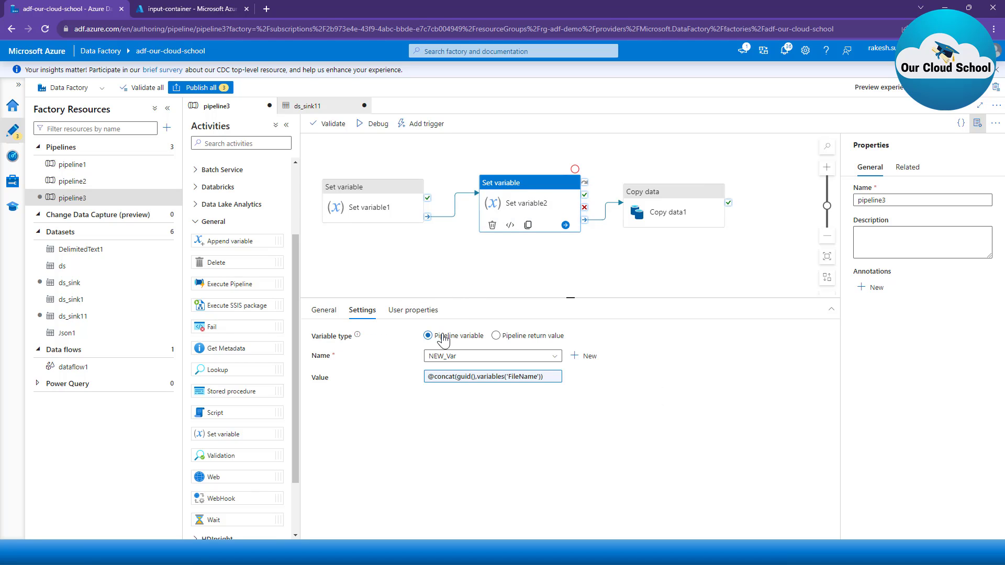
left_click(449, 356)
left_click(463, 388)
Step: Review the settings of both Set variable activities and compare the pipeline's parameters with its variables
left_click(379, 225)
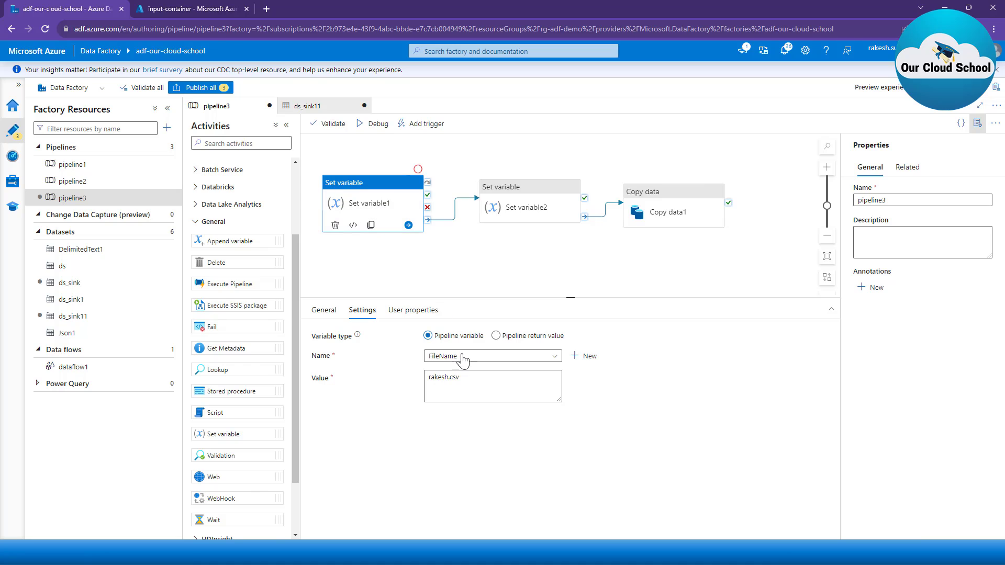
left_click(503, 204)
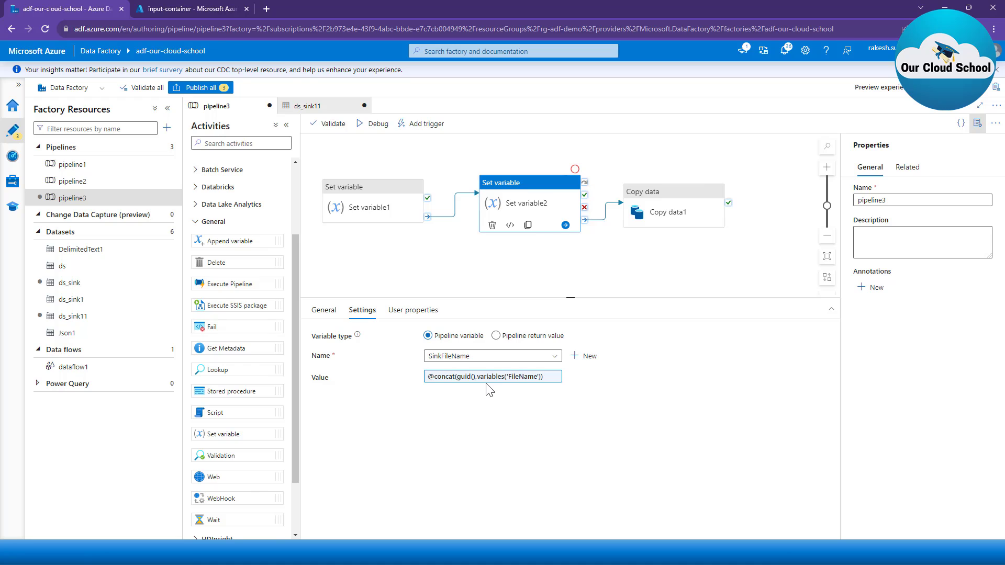
left_click(551, 271)
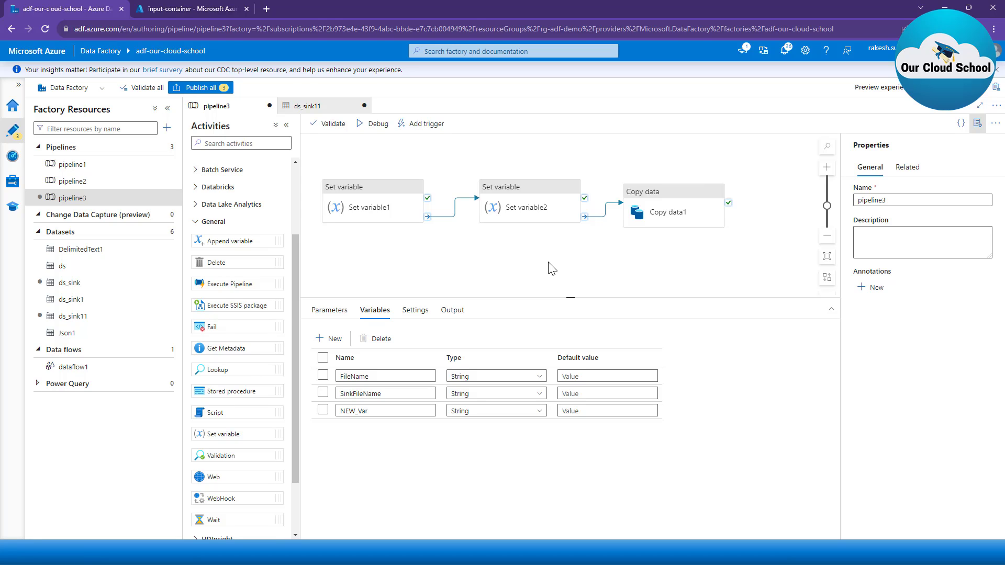
left_click(329, 310)
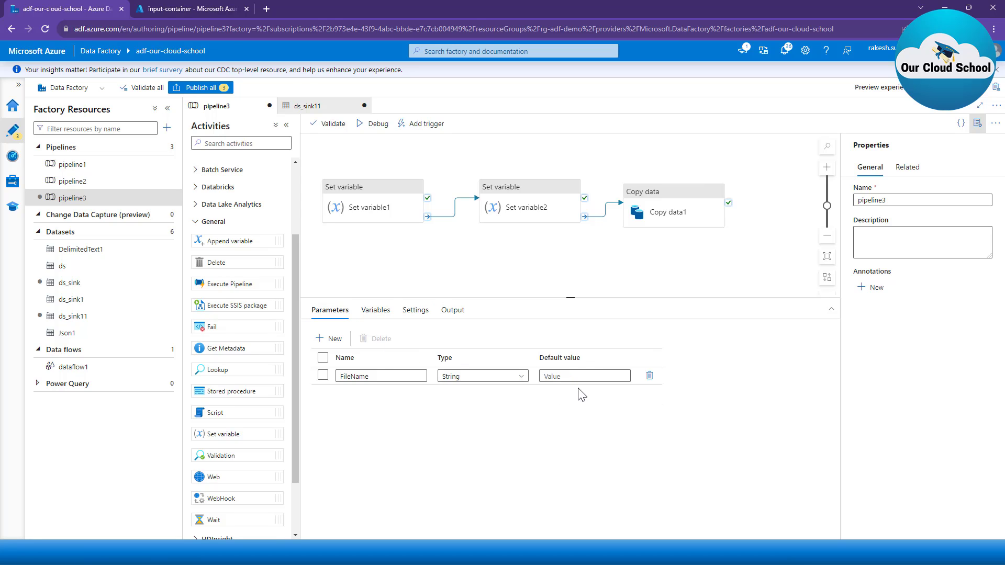
left_click(586, 373)
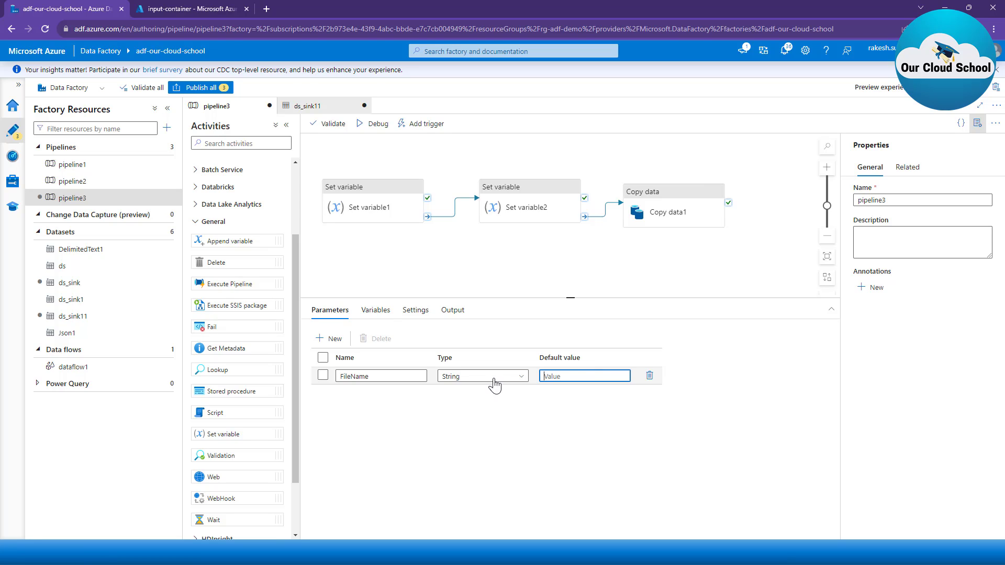
left_click(382, 312)
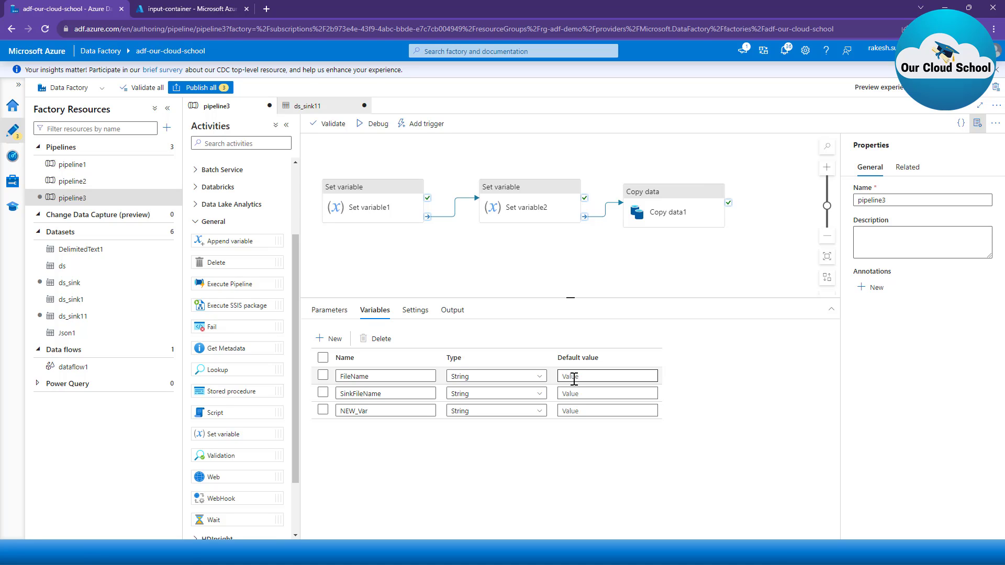
left_click(361, 209)
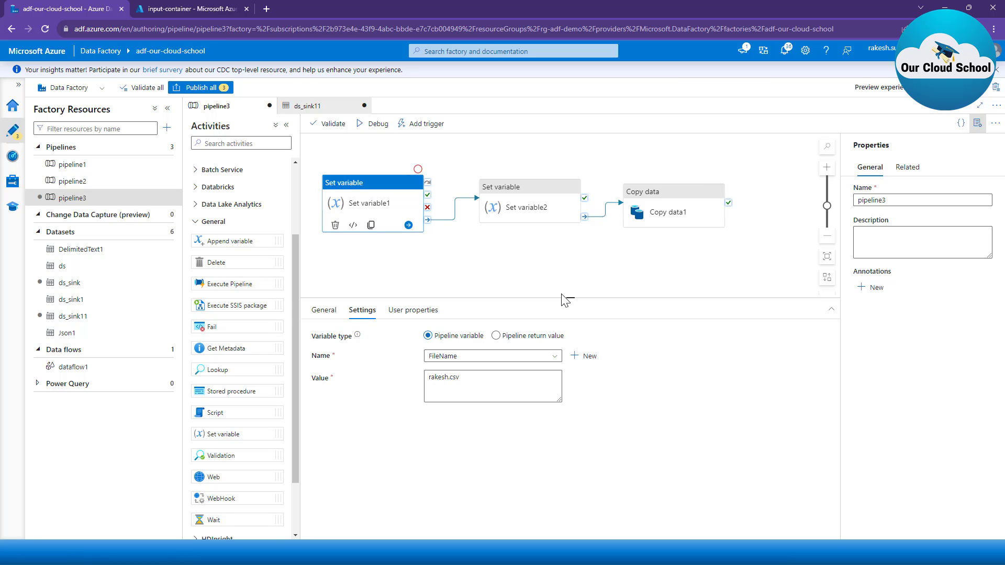
Step: Add a third Set variable activity below Copy data1 and connect Copy data1 to it on completion
left_click_drag(564, 299, 565, 316)
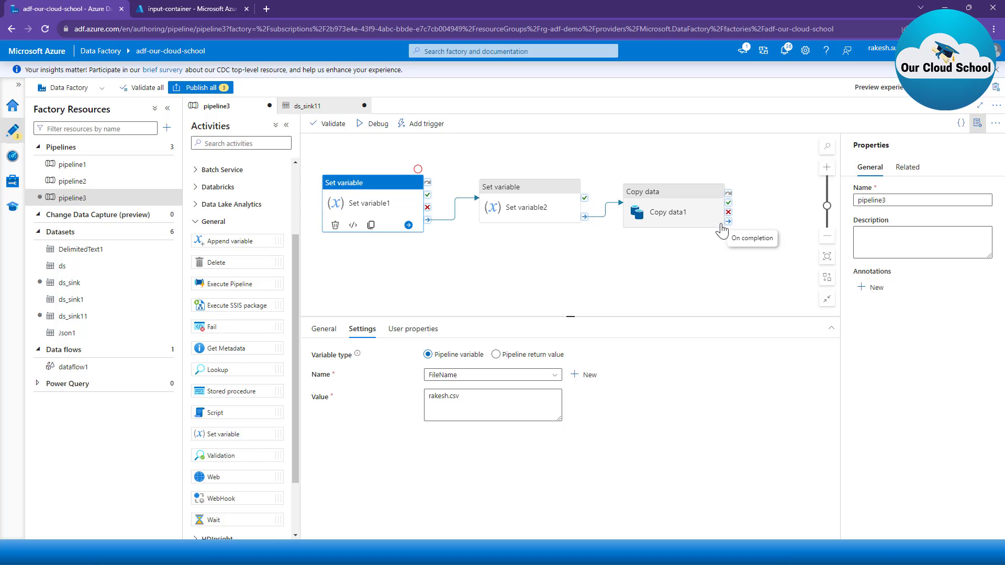
left_click_drag(243, 435, 731, 295)
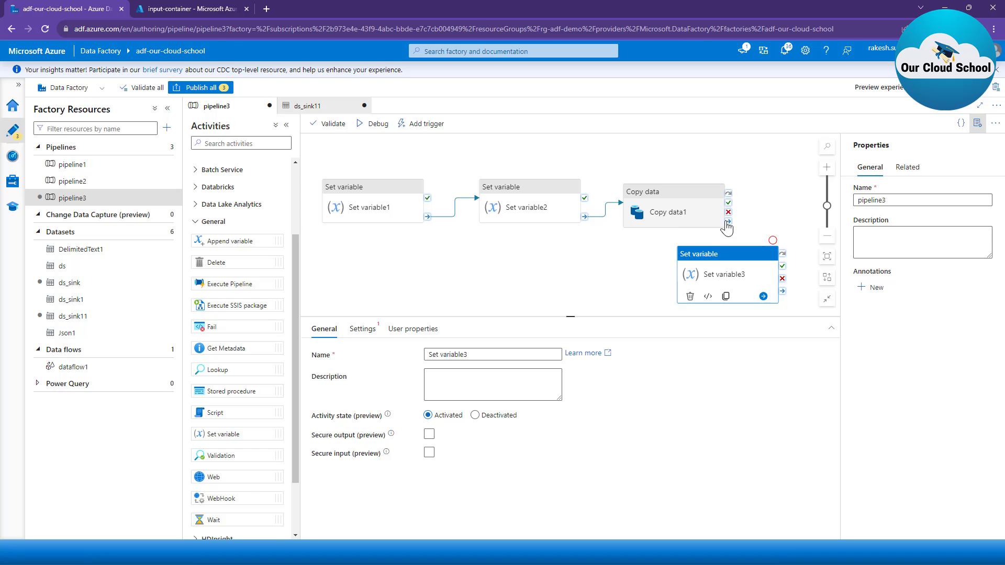
left_click_drag(729, 221, 699, 286)
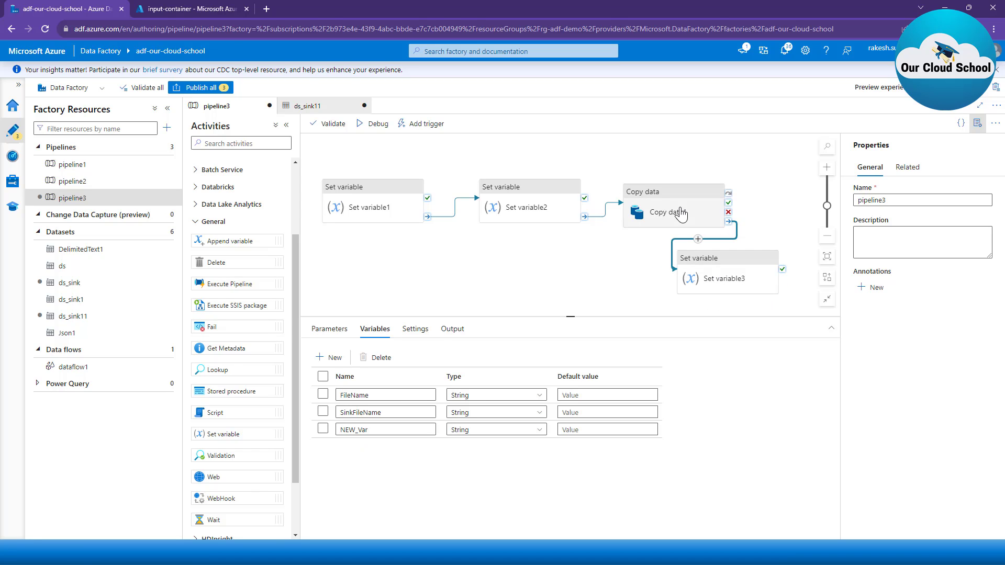
Step: Configure Set variable3 to assign the value done to the pipeline variable FileName
left_click(709, 281)
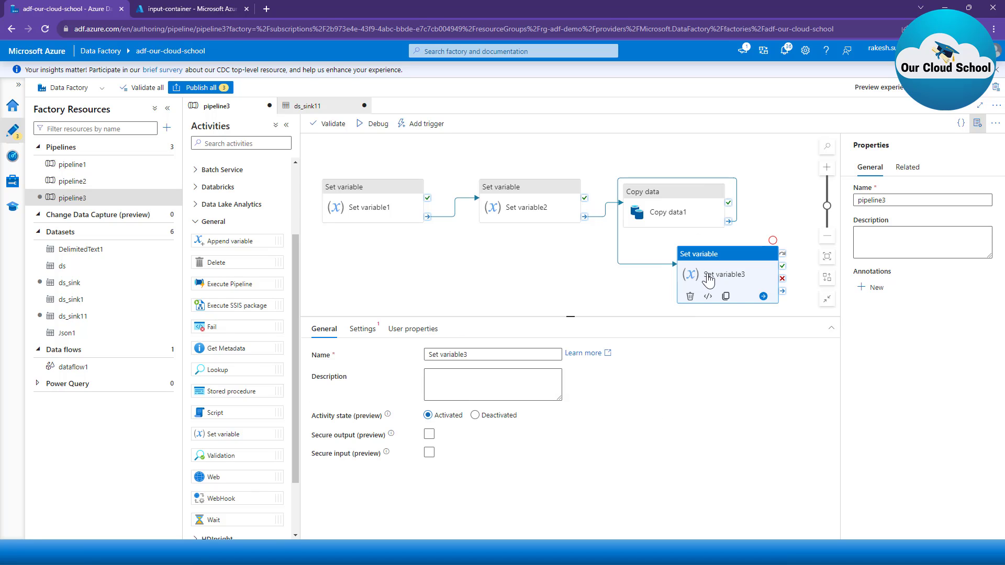
left_click(368, 331)
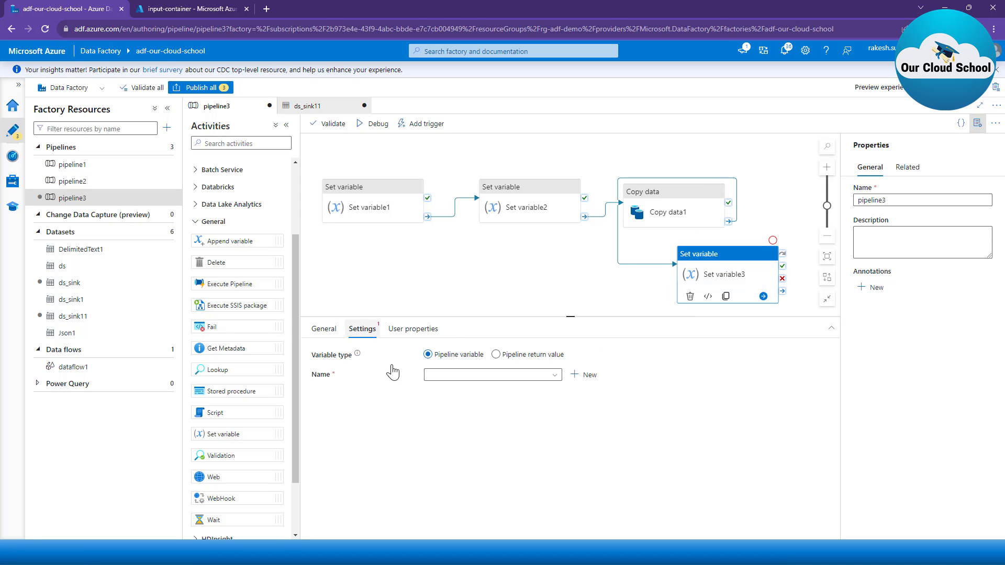
left_click(479, 375)
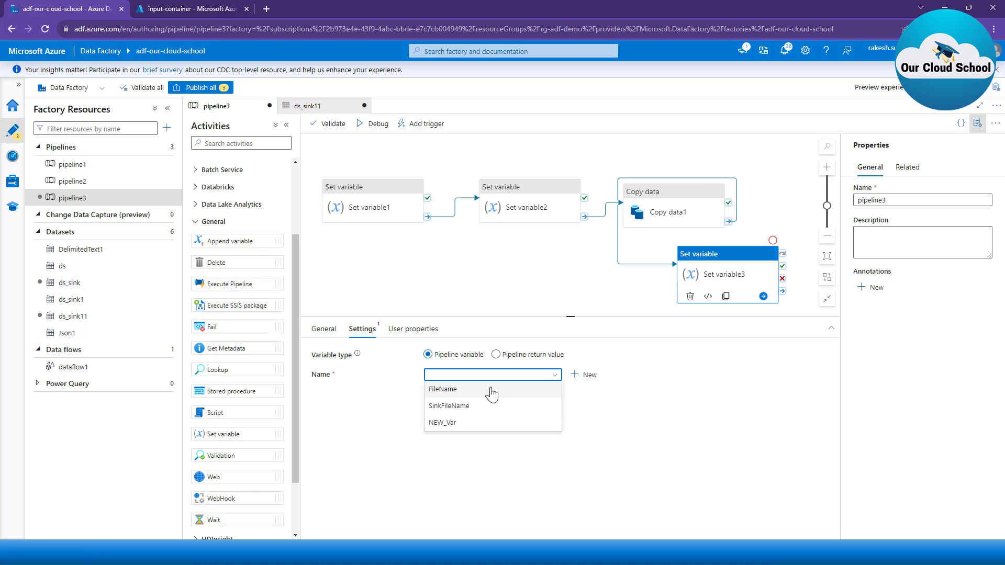
left_click(493, 394)
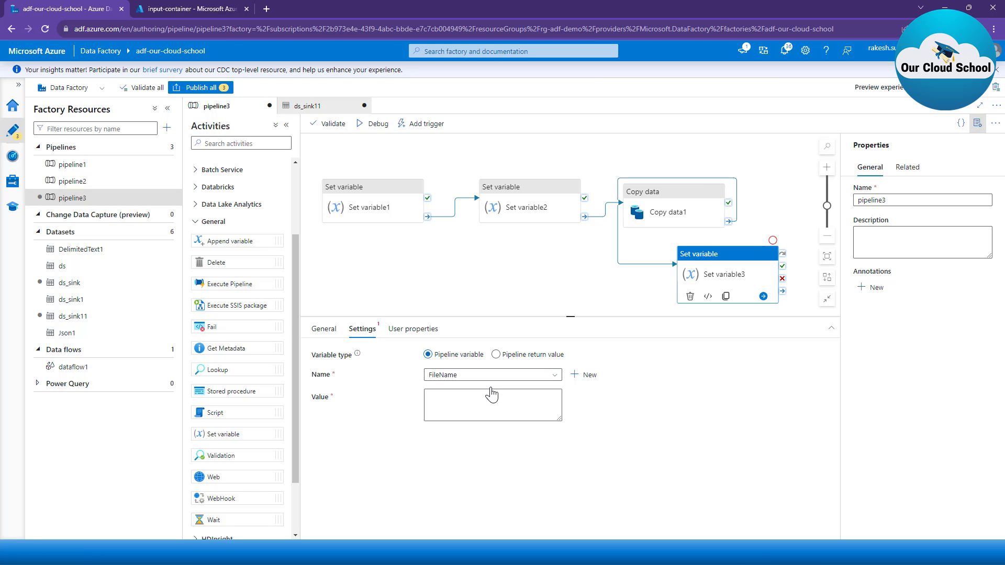
left_click(454, 407)
type("done")
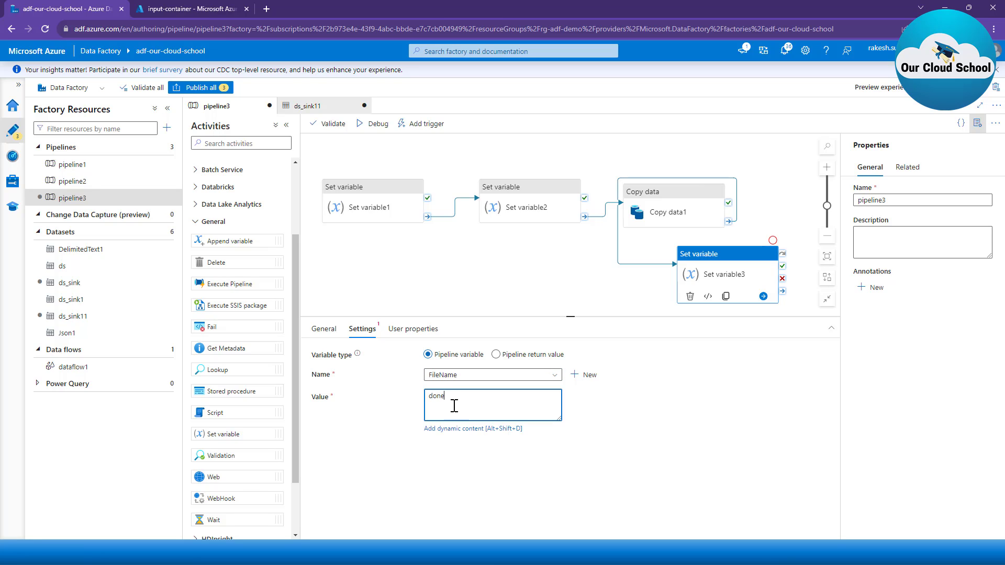
left_click(451, 293)
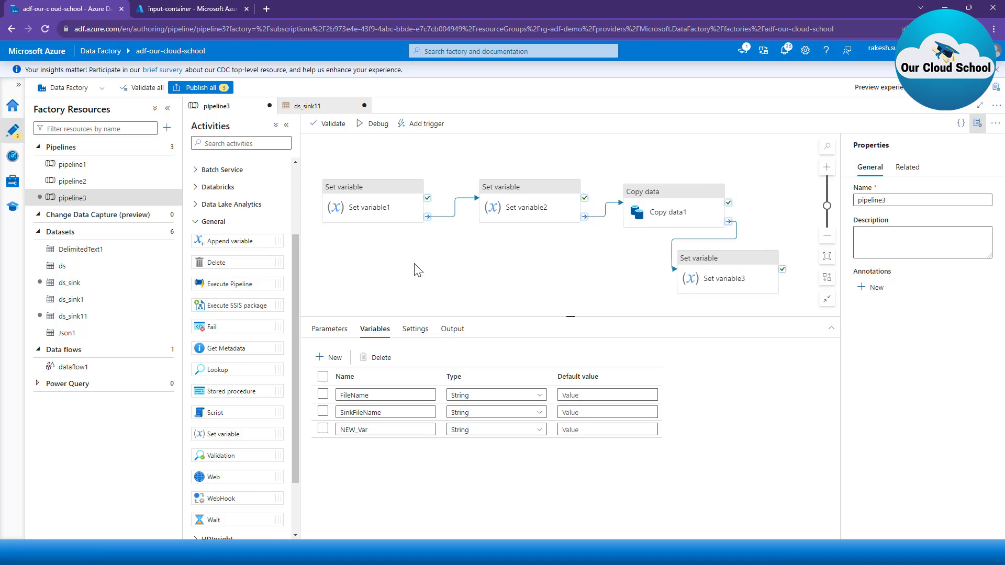
Step: Review the values in Set variable1 and Set variable2, the Copy data1 sink file name, and the Set variable3 settings in order
left_click(372, 210)
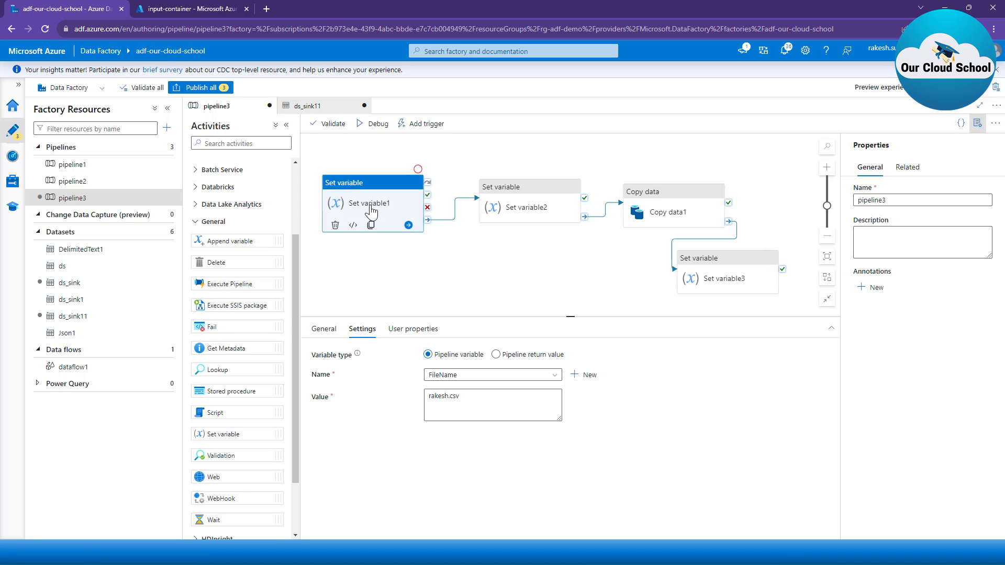
left_click_drag(466, 396, 423, 390)
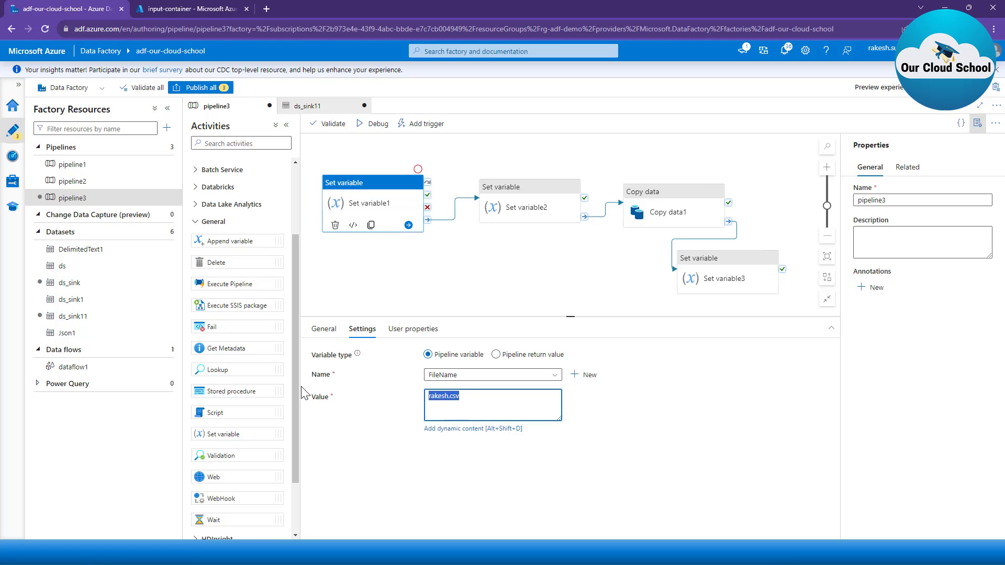
left_click(513, 210)
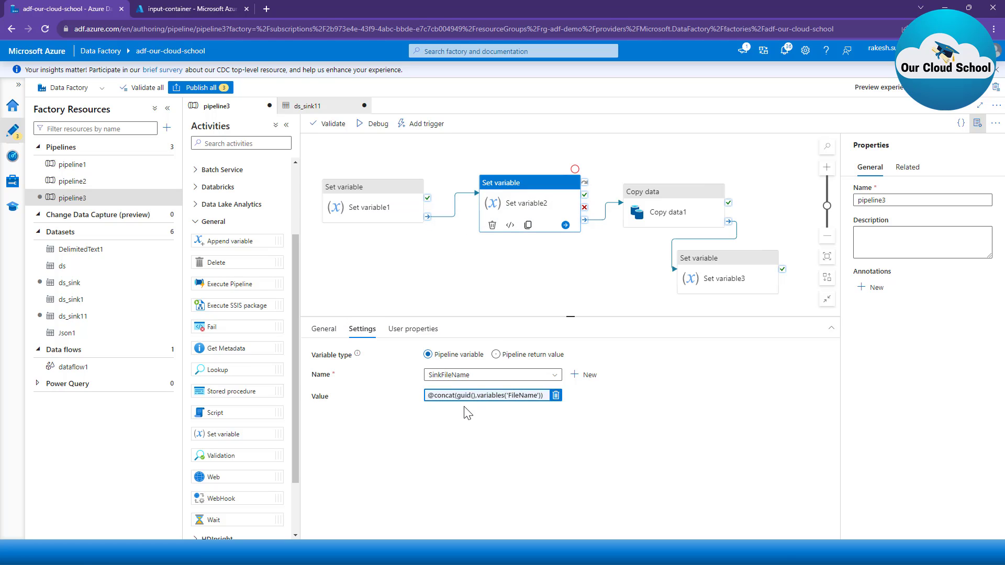
left_click(658, 204)
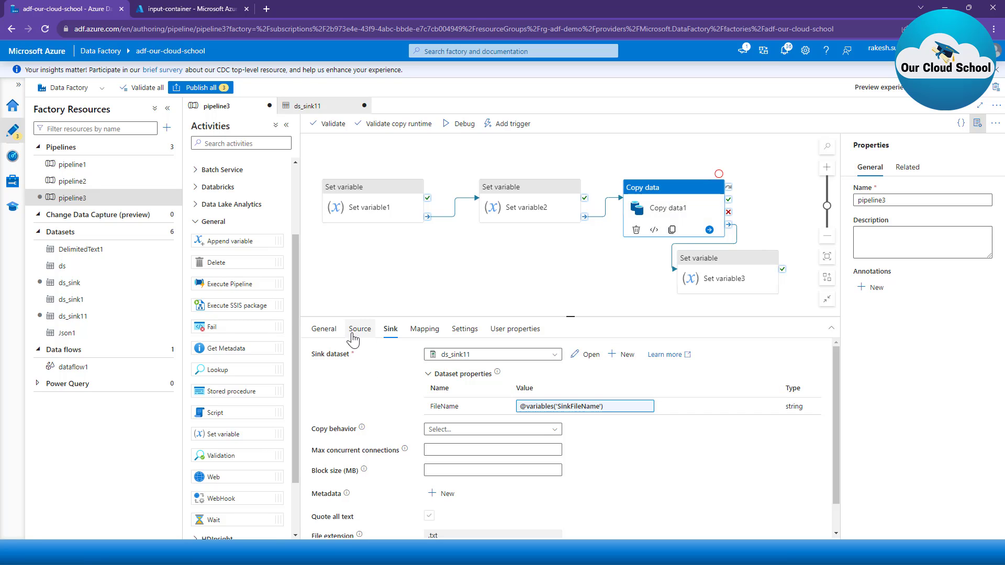
left_click(698, 271)
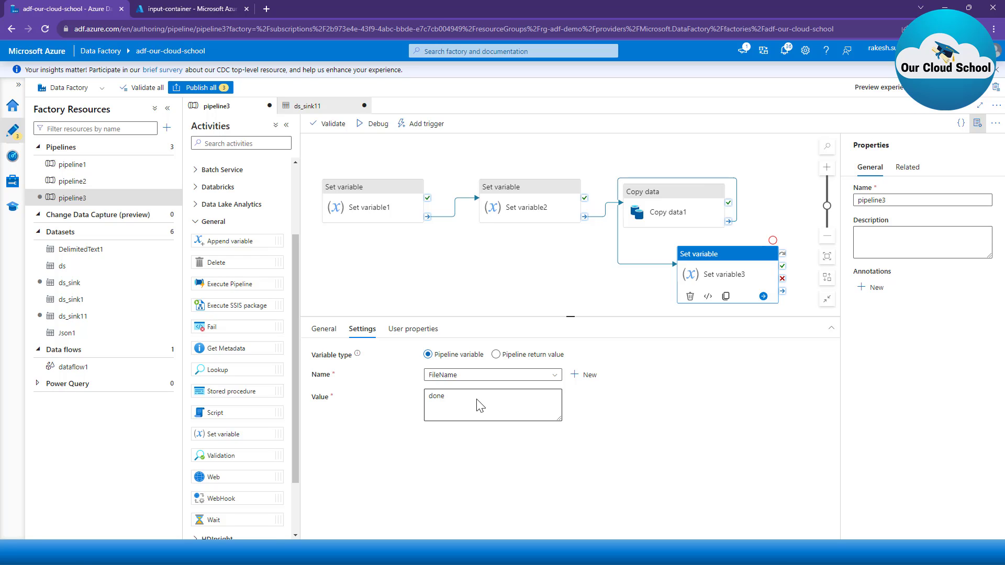
Step: Validate pipeline3 and try to start a debug run
left_click(342, 130)
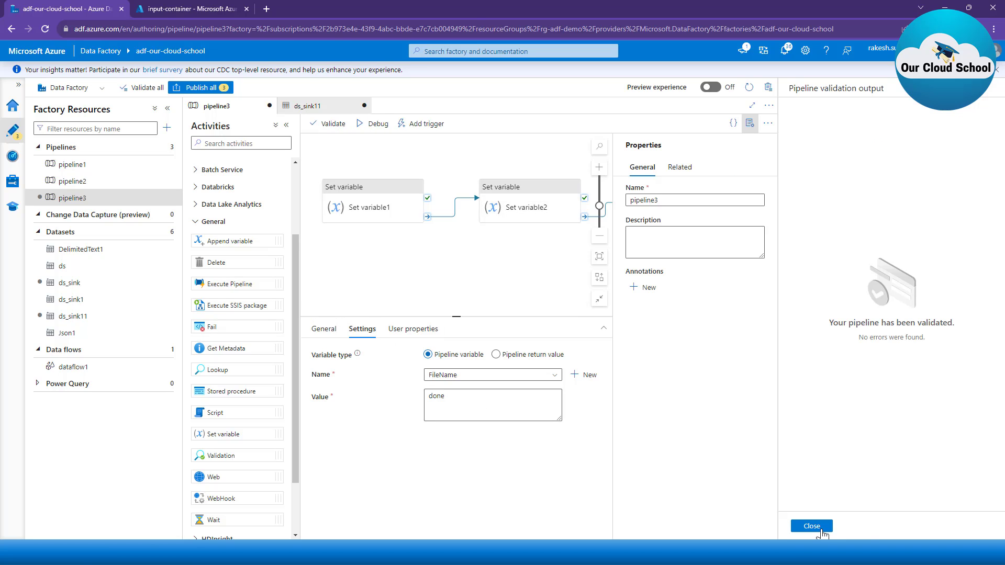
left_click(817, 529)
left_click(375, 123)
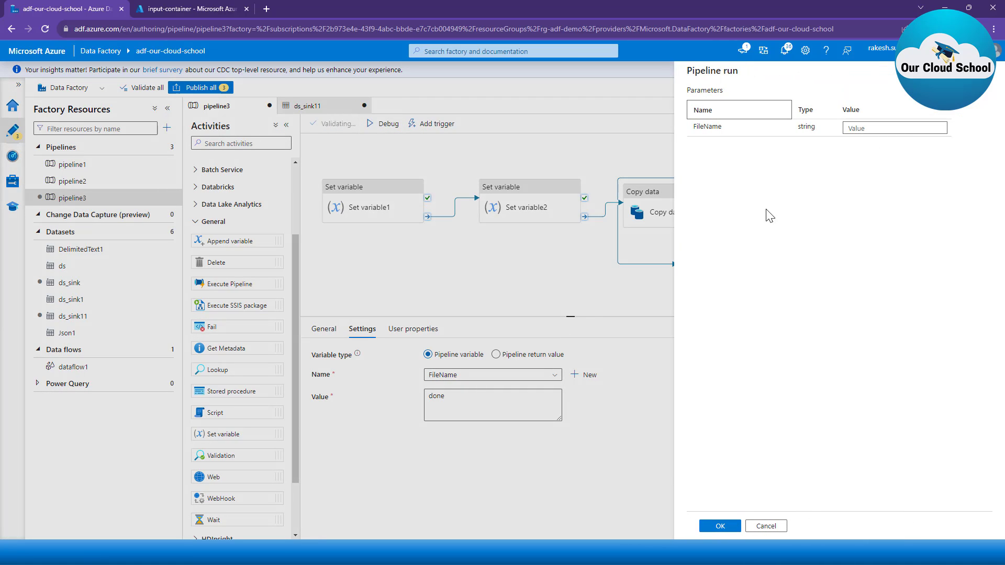
left_click(766, 526)
Step: Delete the FileName parameter from pipeline3 and start a debug run of the pipeline
left_click(405, 220)
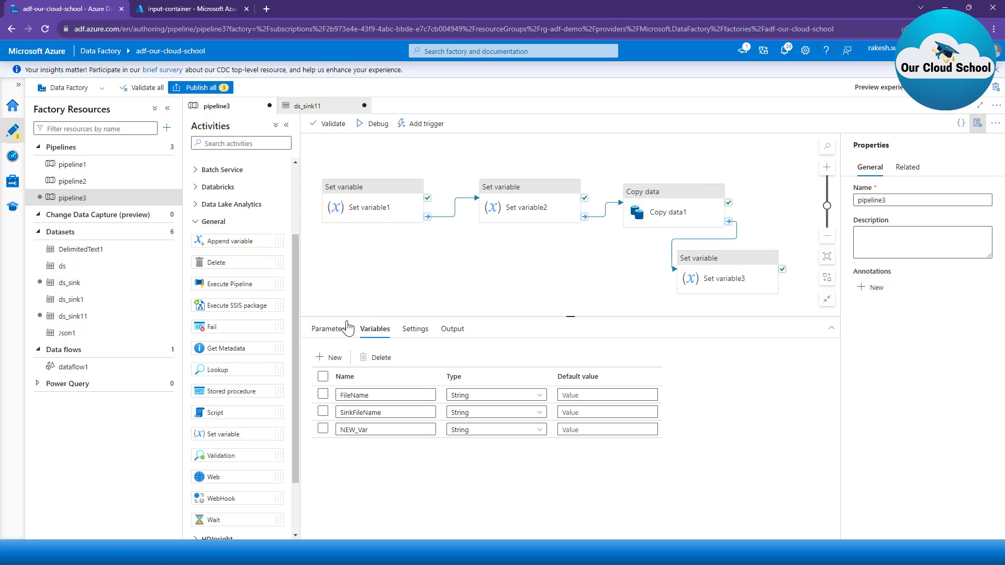
left_click(337, 341)
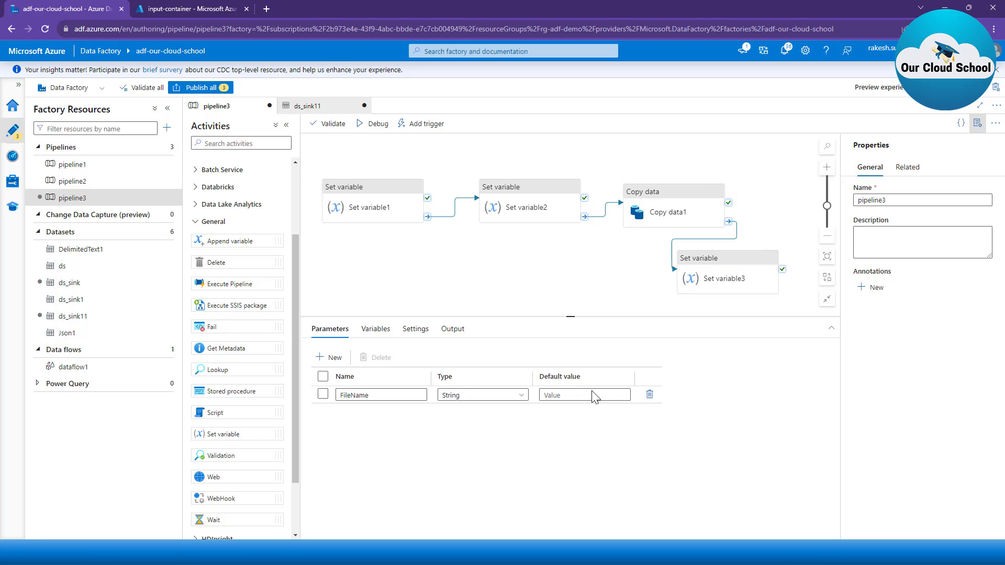
left_click(651, 395)
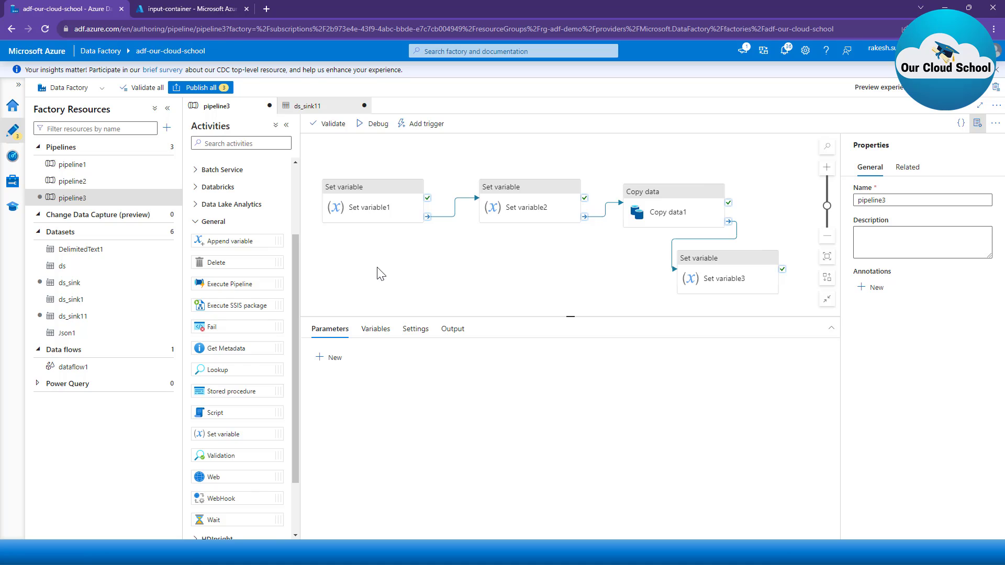
left_click(372, 125)
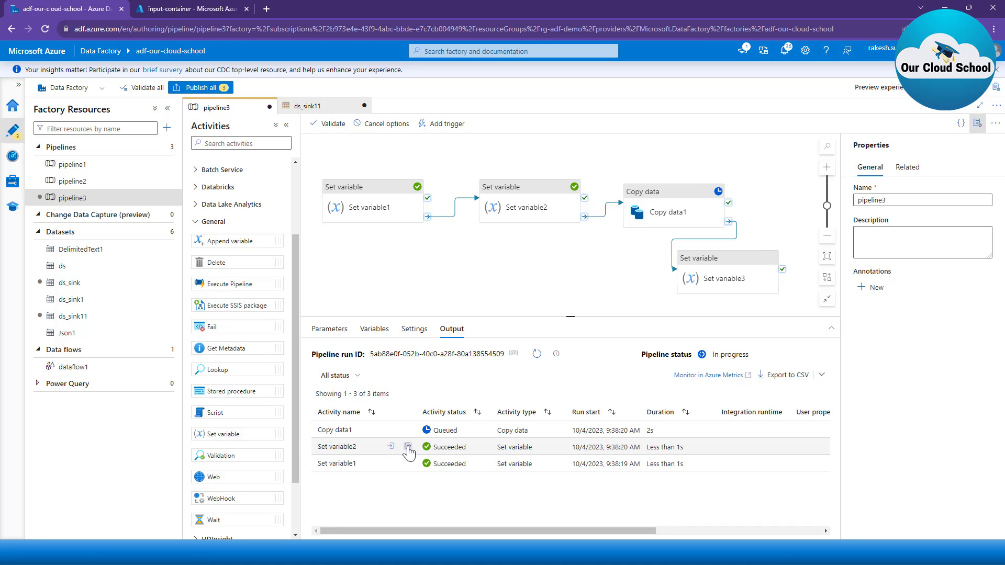
Step: Review the debug run outputs of Set variable2 and Set variable1, checking the value assigned to each variable
left_click(407, 447)
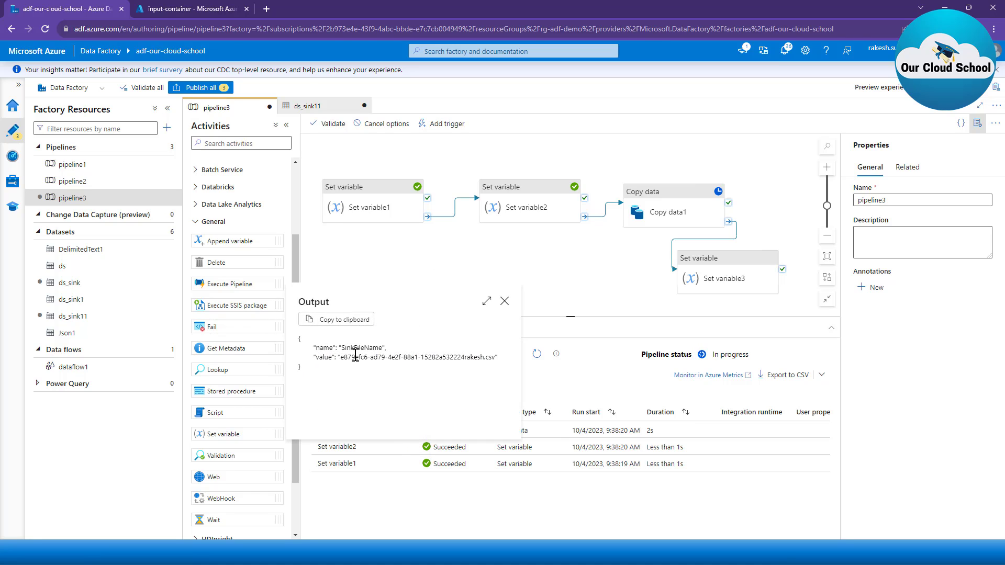
left_click_drag(341, 357, 495, 358)
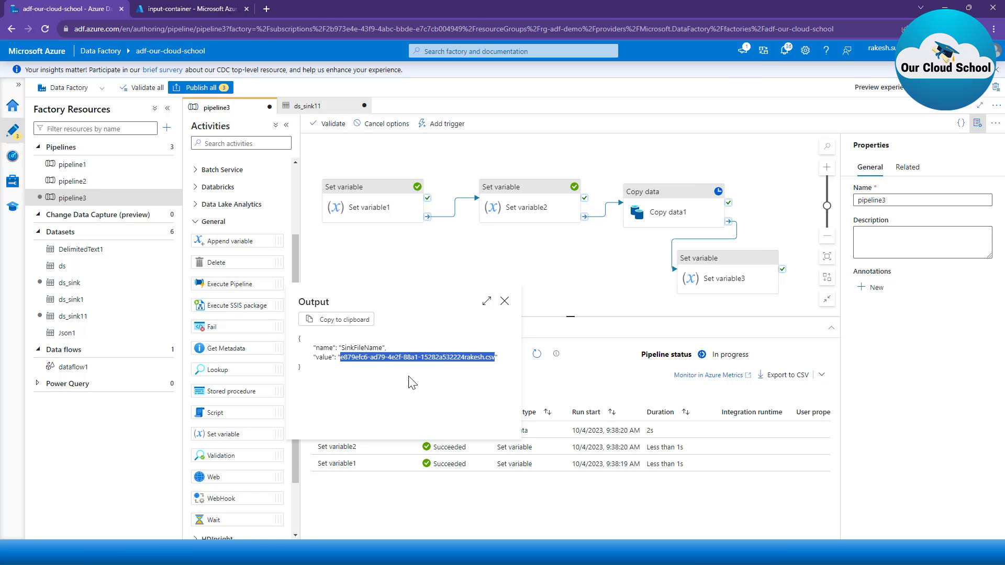
left_click(465, 358)
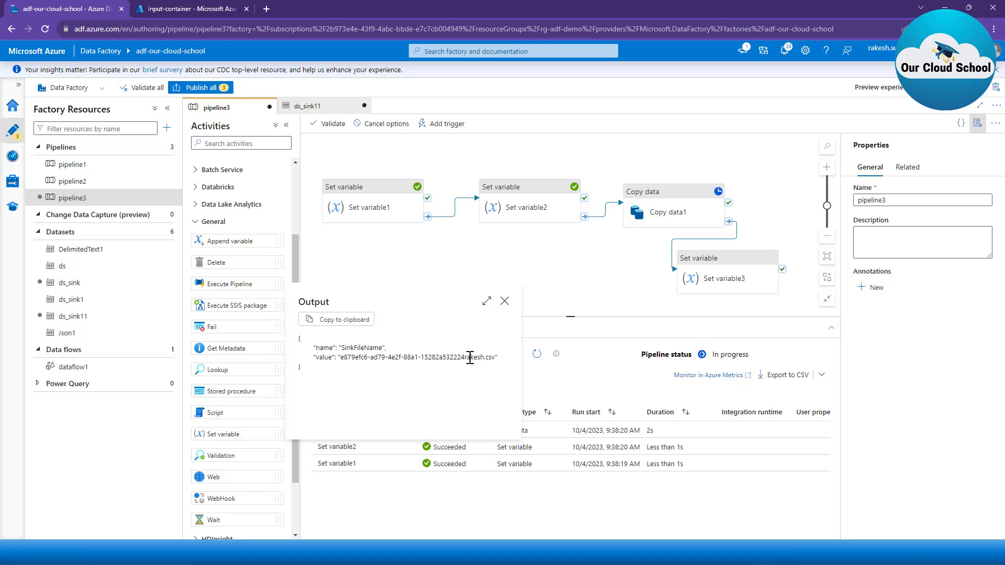
left_click(504, 301)
left_click(408, 447)
left_click(505, 305)
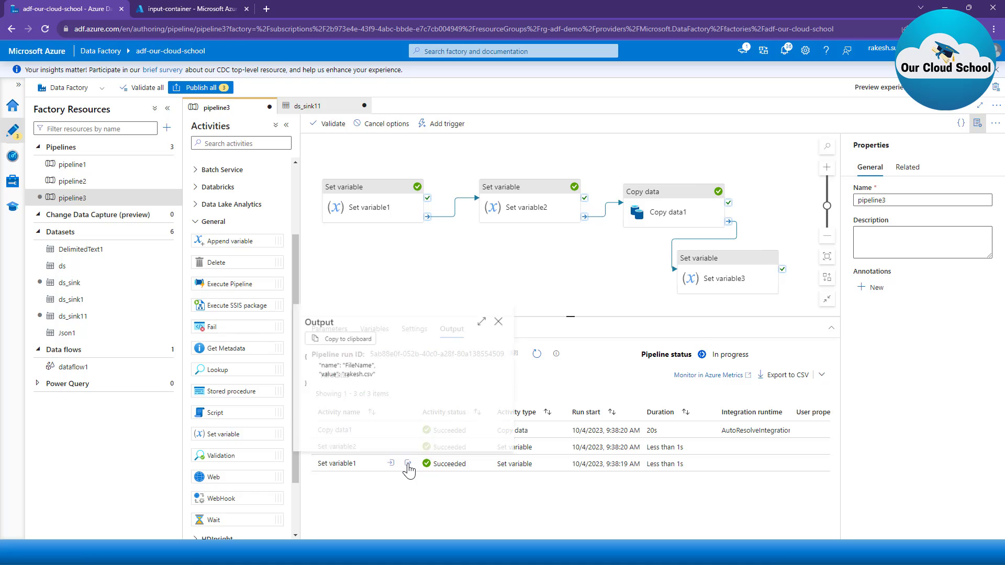
left_click(407, 463)
left_click_drag(342, 374, 379, 375)
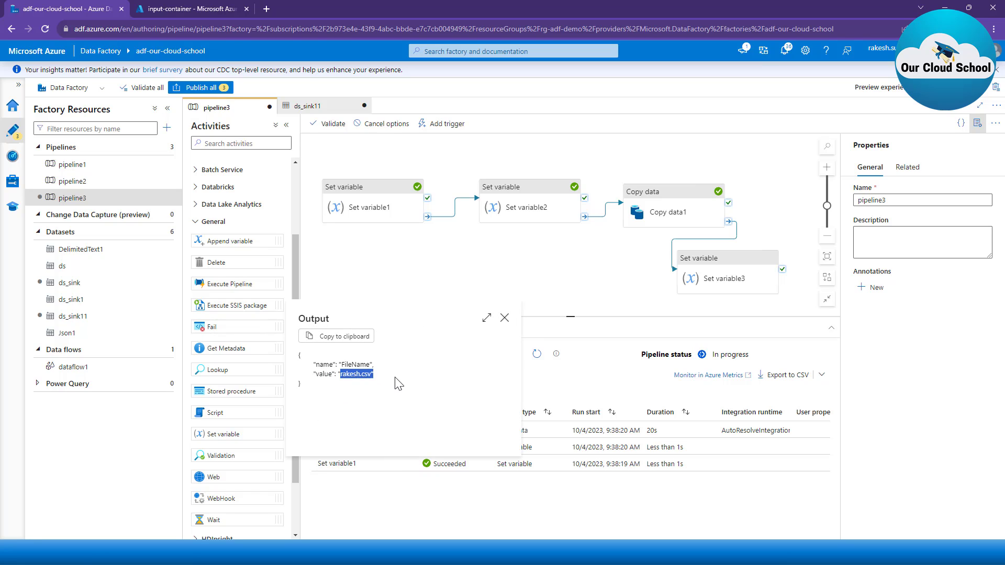
left_click(502, 319)
left_click(504, 320)
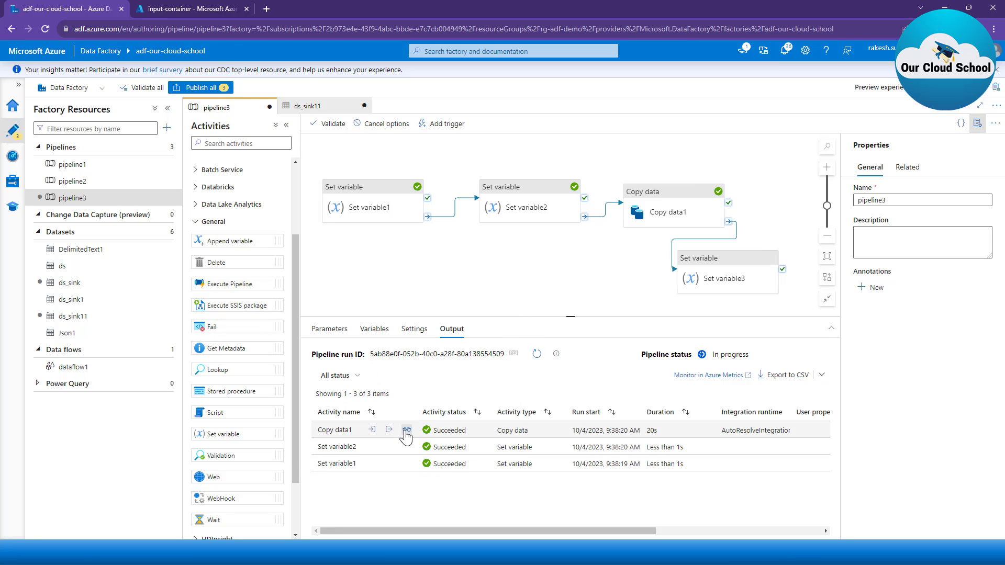
Step: Review the Copy data1 run details, and refresh input-container in the Azure portal to select the newly written CSV blob
left_click(406, 431)
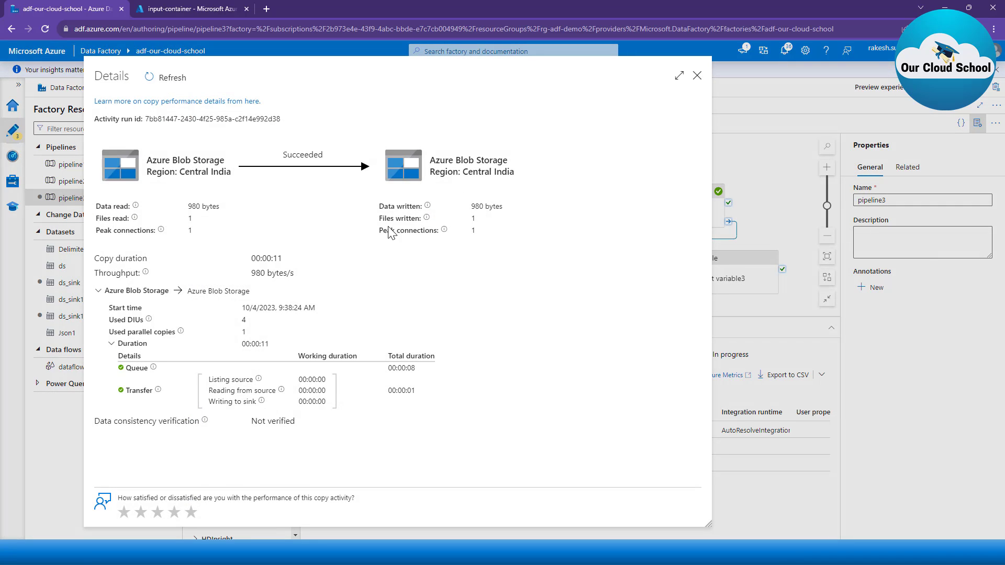
left_click(698, 76)
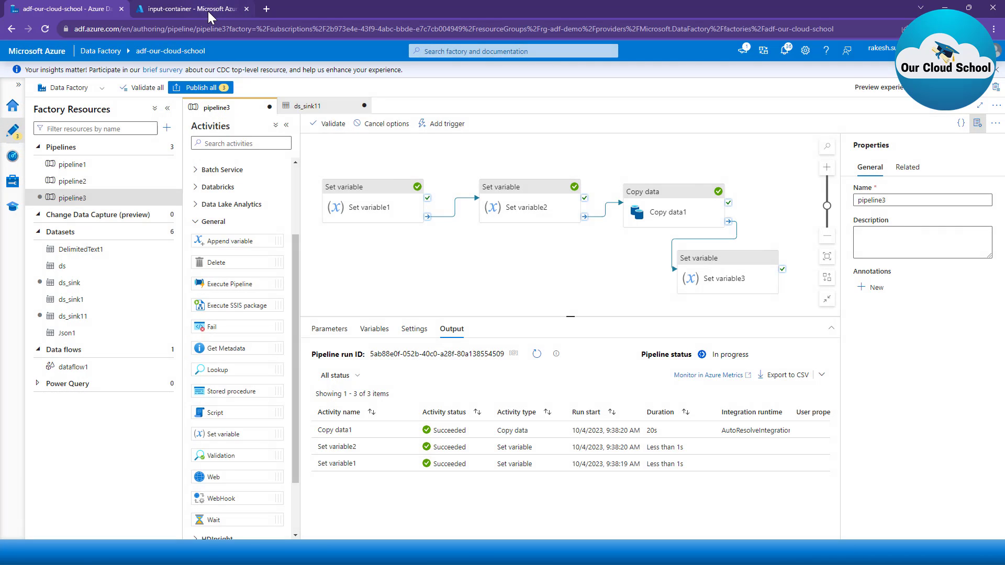
left_click(209, 11)
left_click(352, 128)
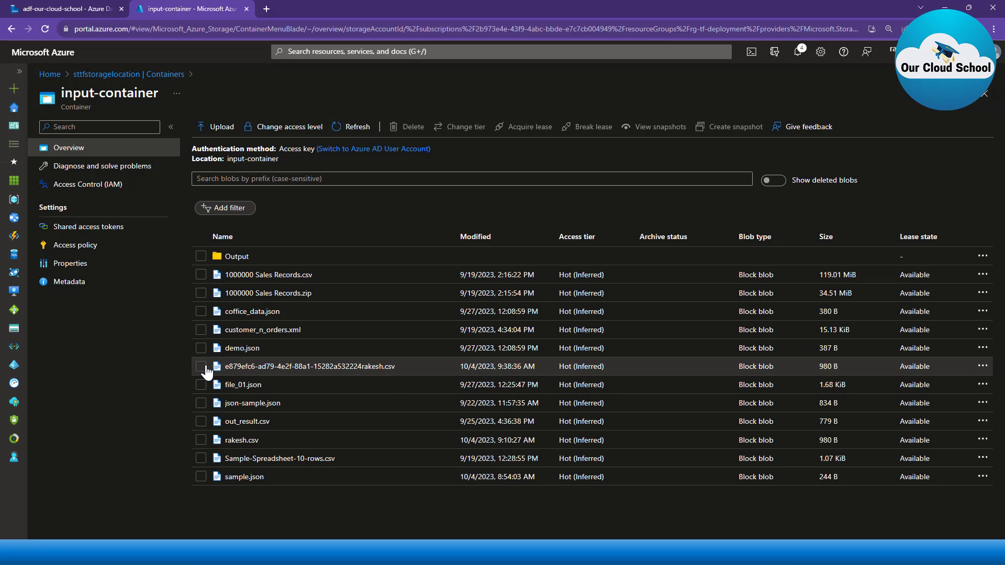
left_click(201, 366)
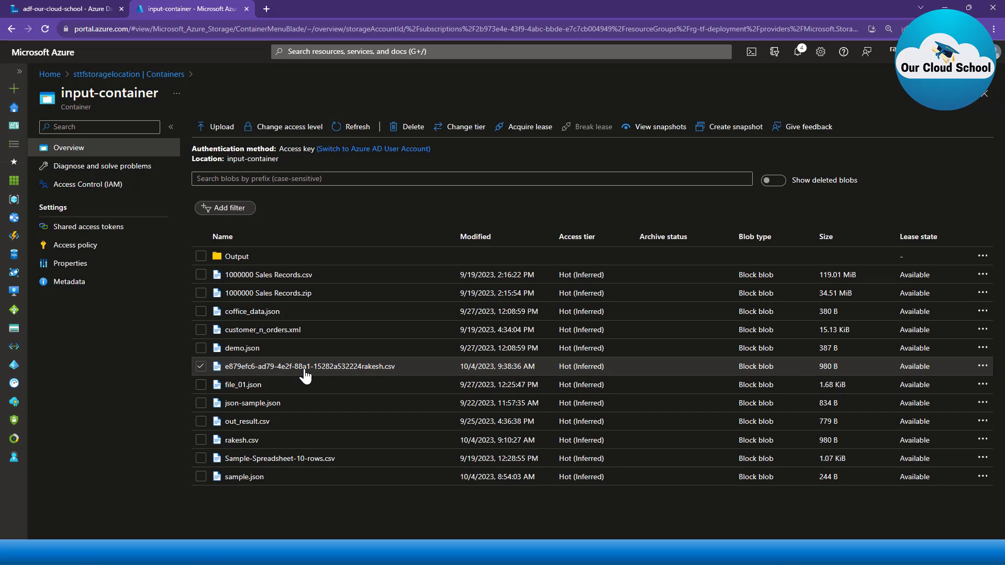
Step: Return to Data Factory and review the debug run output of Set variable3
left_click(79, 8)
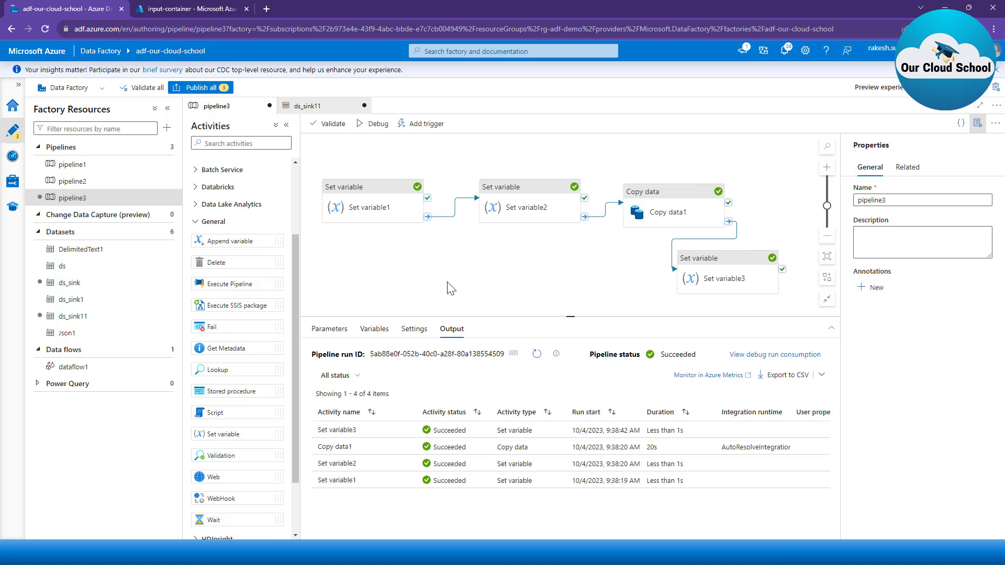
mouse_move(409, 429)
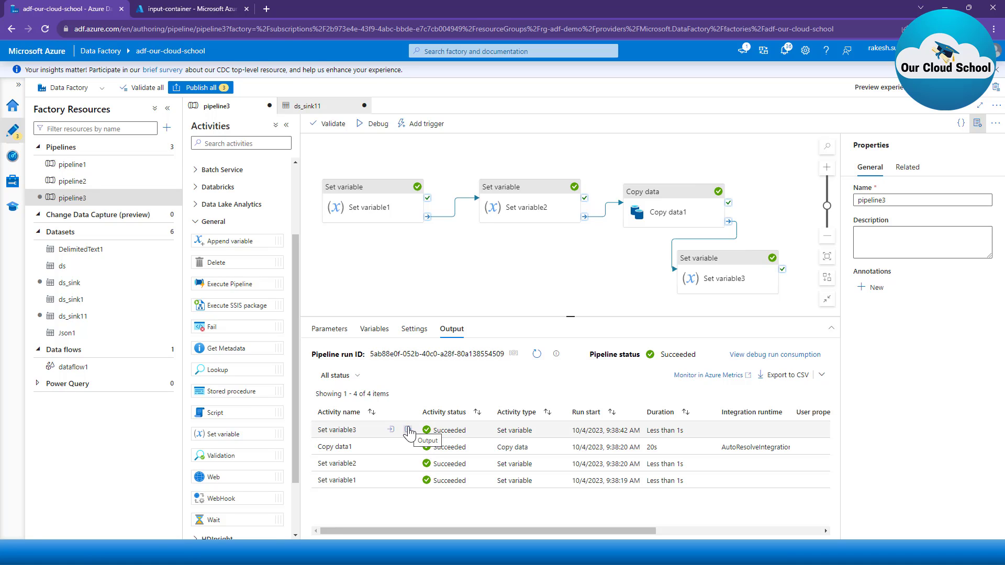
left_click(408, 430)
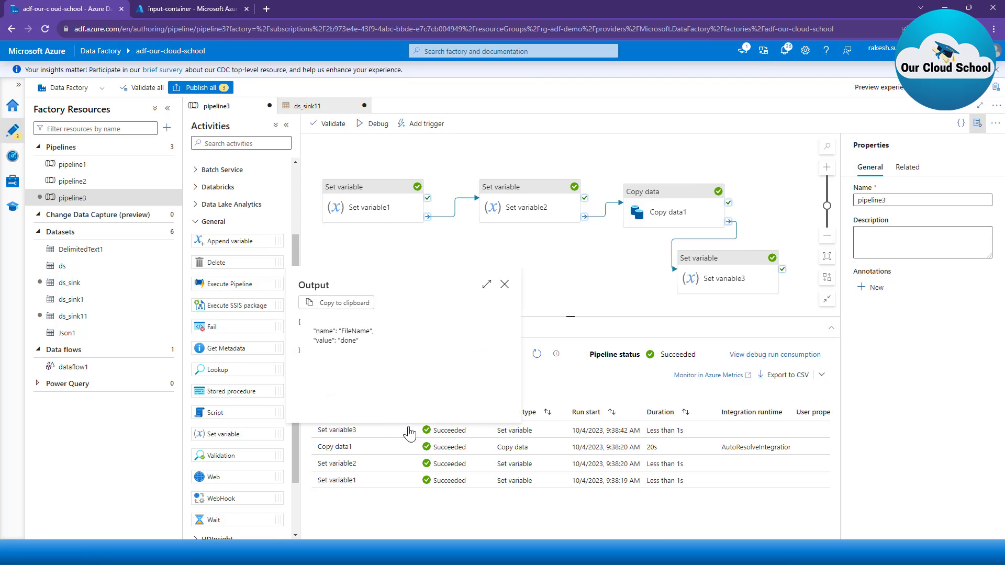
double_click(348, 340)
left_click(505, 288)
Step: Move the Set variable3 activity beneath Set variable2 on the canvas and review its settings
left_click_drag(717, 261, 701, 263)
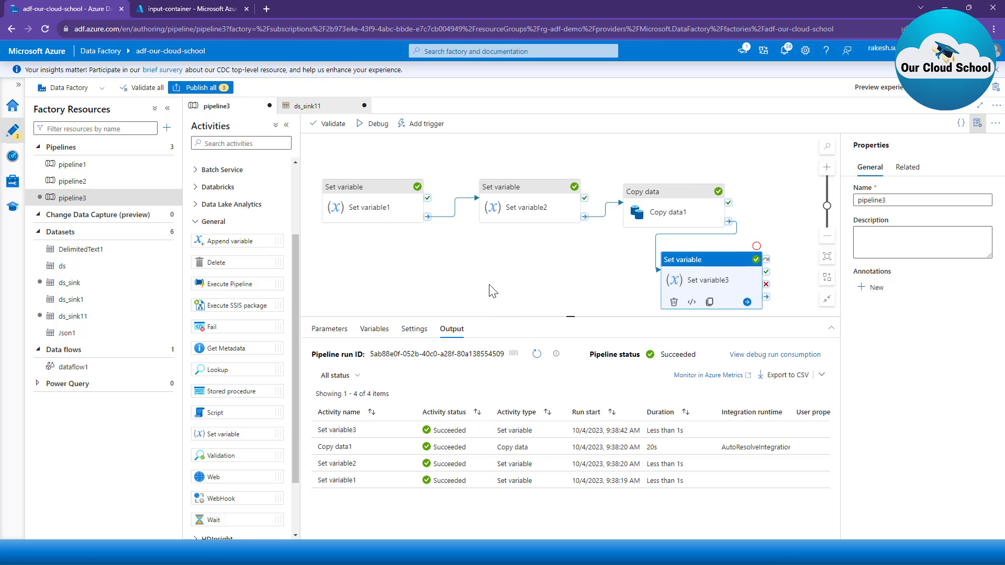
left_click_drag(492, 291, 489, 286)
left_click(666, 286)
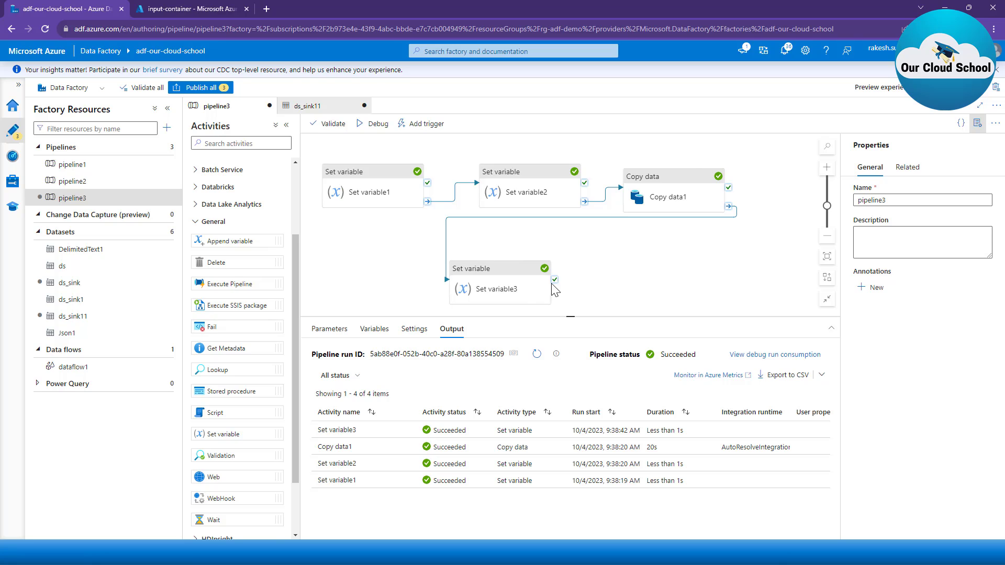
left_click(523, 289)
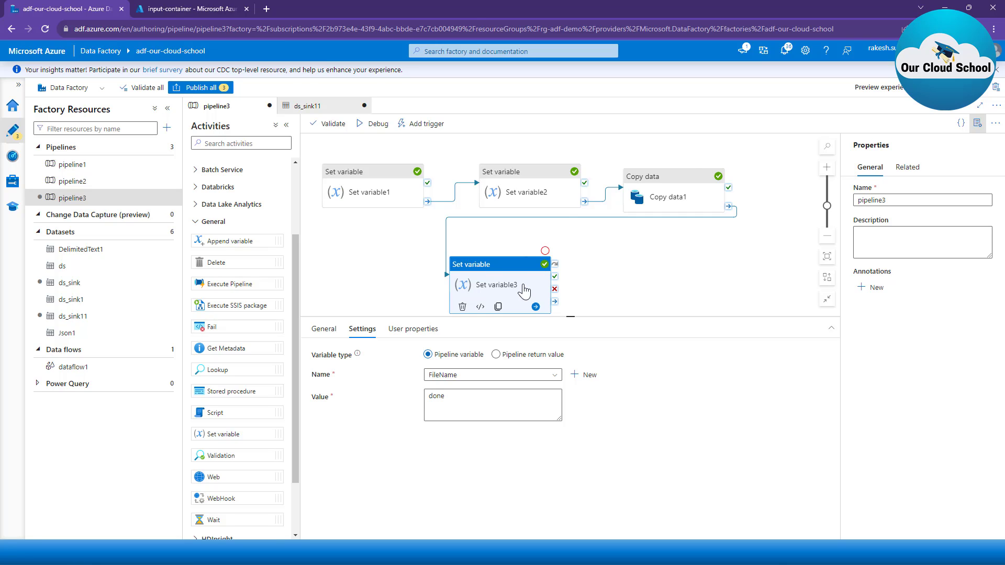
left_click(411, 266)
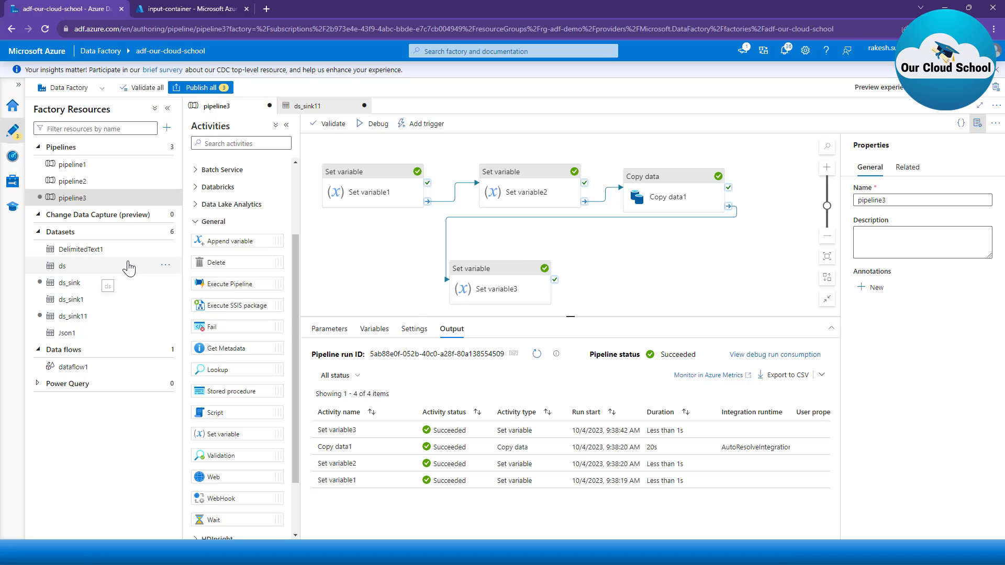
Step: Examine the parameter options of the DelimitedText1 dataset and of dataflow1, and return to pipeline3
left_click(91, 253)
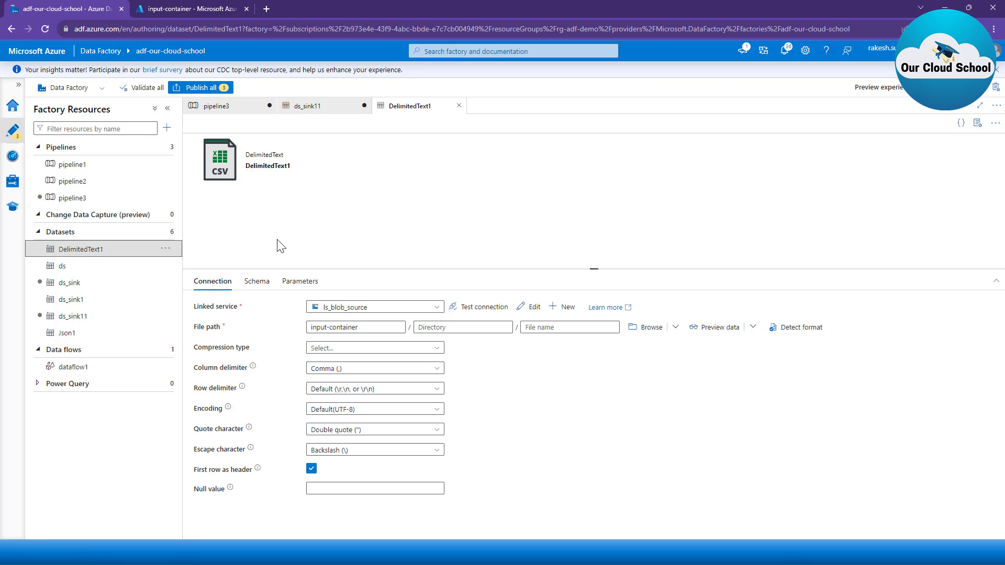
left_click(304, 285)
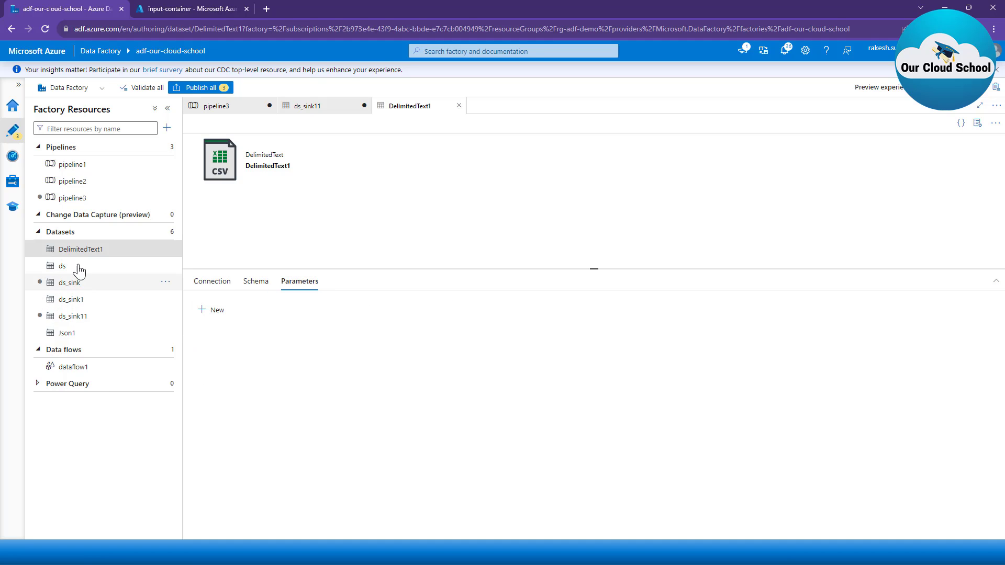
left_click(72, 367)
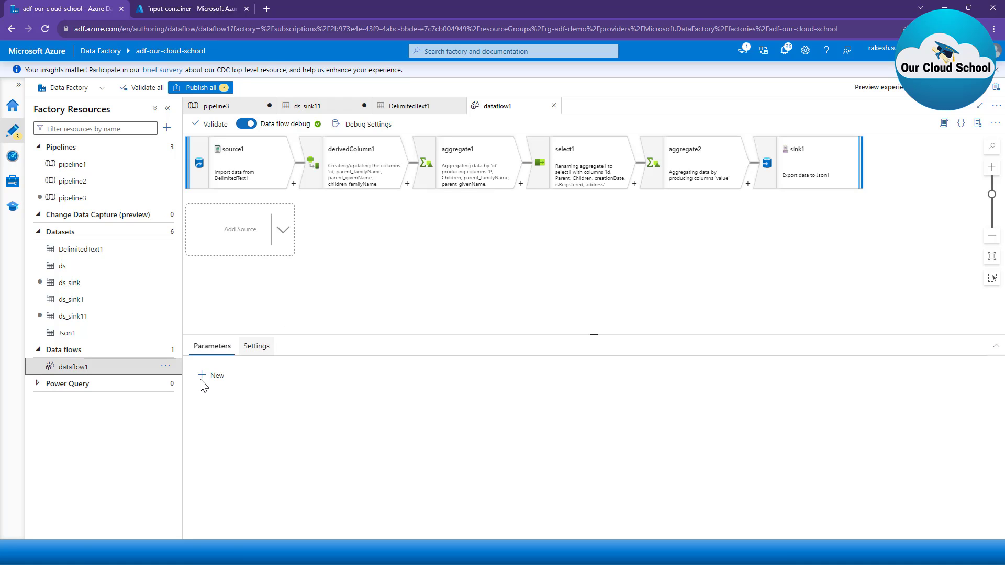
left_click(231, 109)
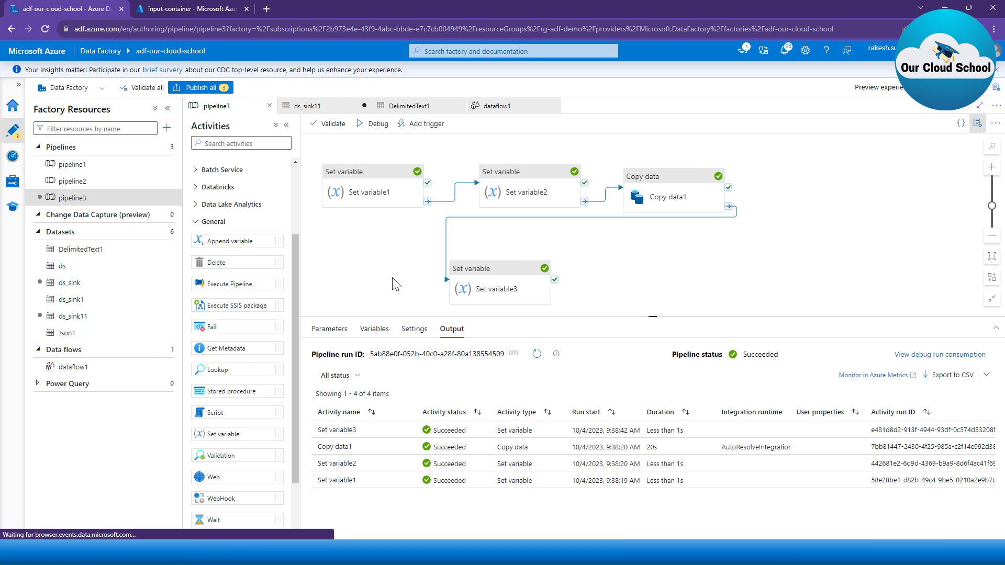